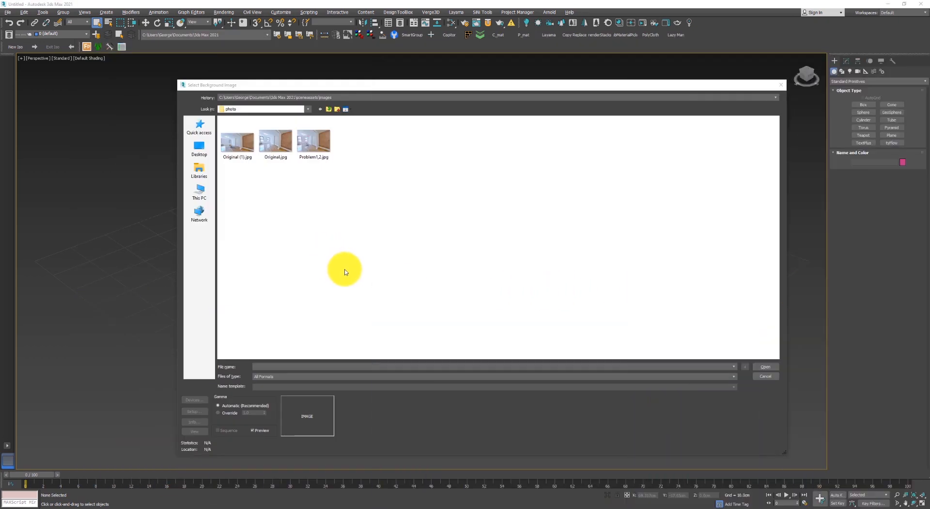
Enlarge the thumbnails in the photo folder and apply Original.jpg as the viewport background.
right_click(332, 232)
mouse_move(367, 231)
click(415, 232)
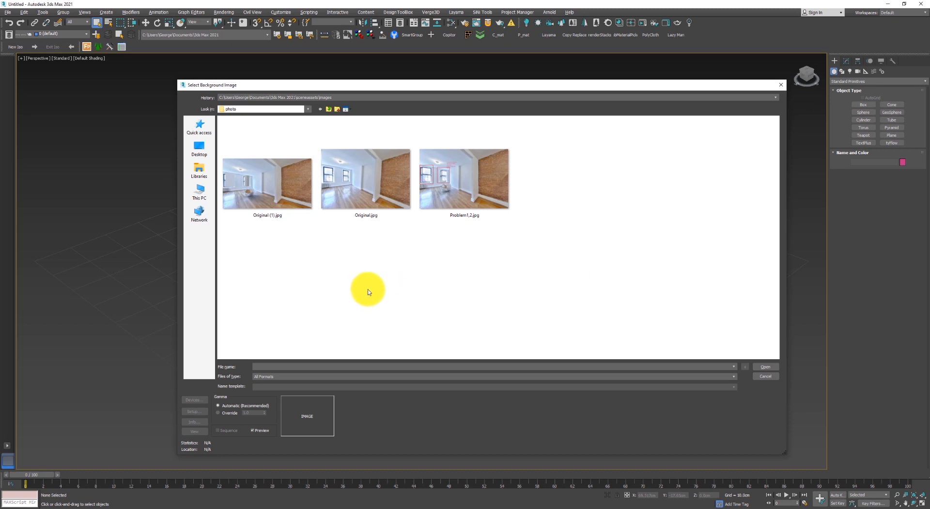
click(364, 184)
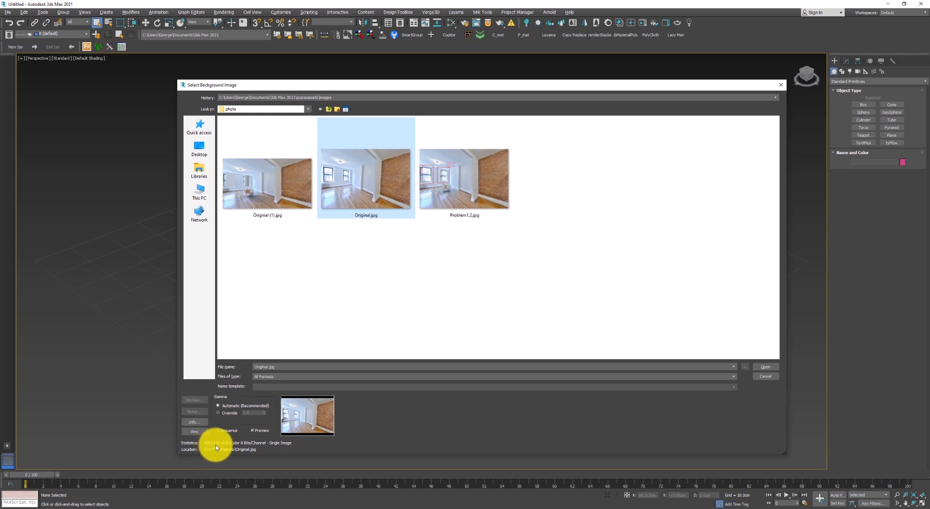
double_click(365, 188)
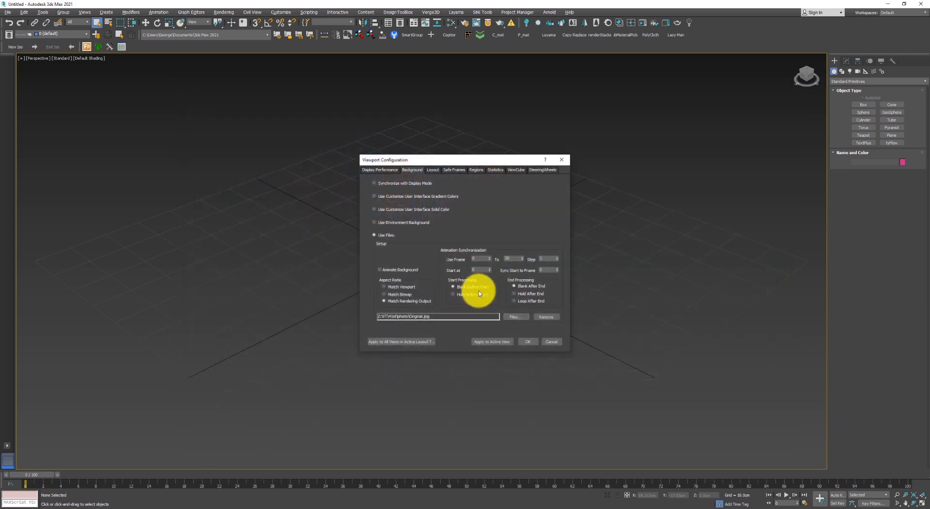
click(532, 339)
Position the home grid over the wooden floor of the background photo in the perspective view.
scroll(367, 263, down, 4)
middle_drag(375, 277, 372, 297)
middle_drag(391, 240, 326, 305)
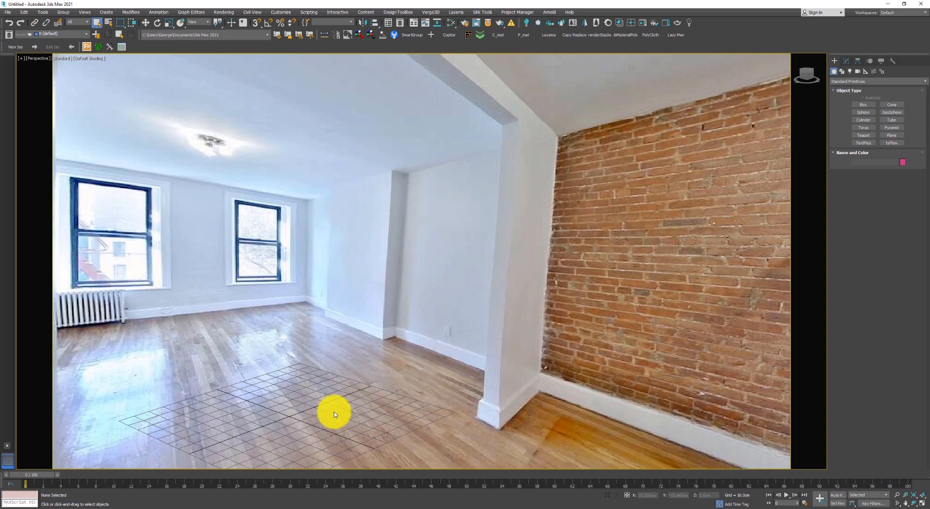
middle_drag(332, 409, 363, 330)
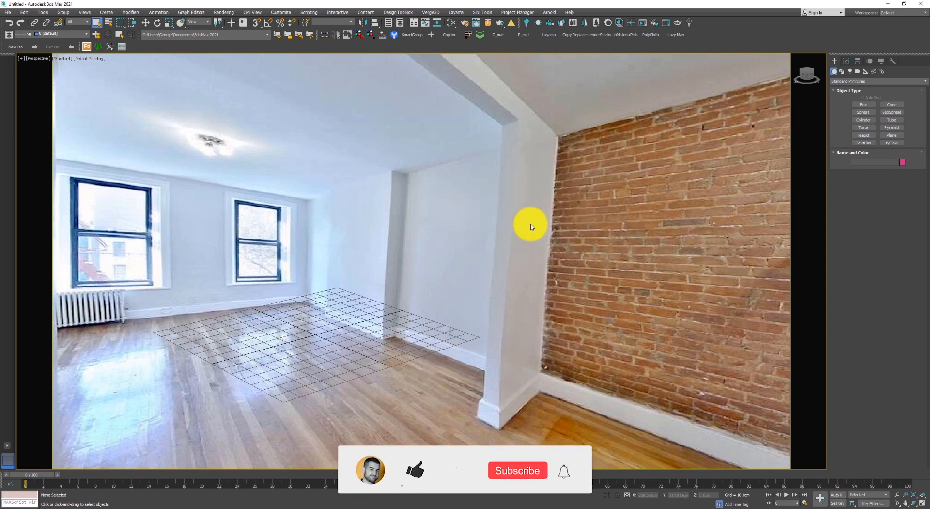
Switch the scene's renderer to Corona and set a custom render output size of 800 × 533.
click(464, 23)
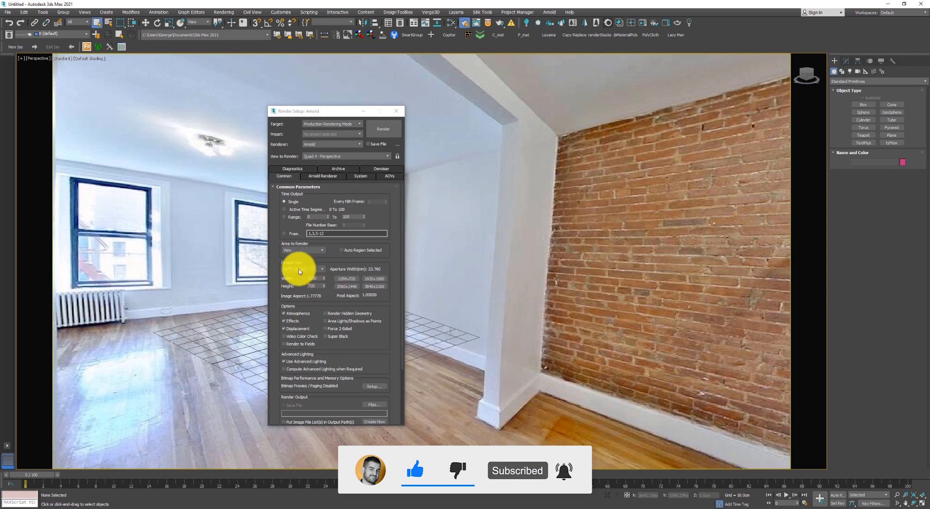
click(577, 317)
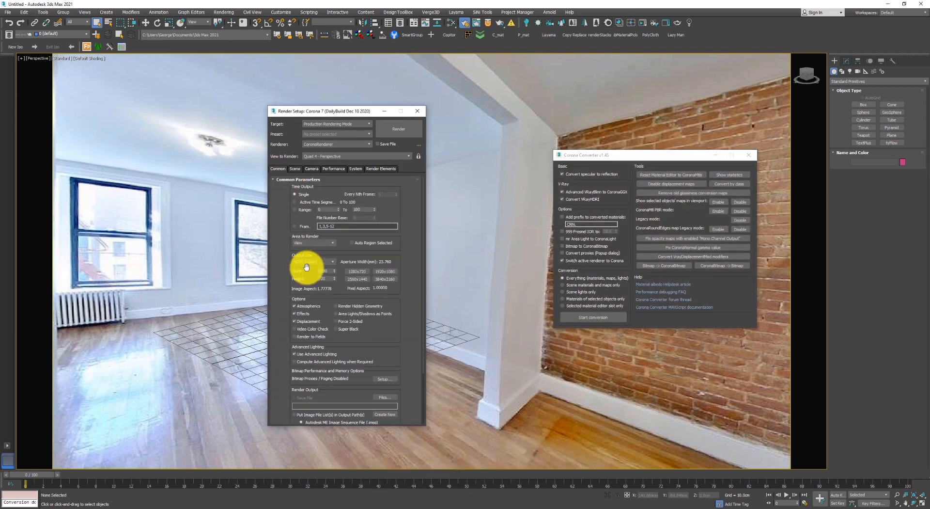
click(306, 264)
click(314, 269)
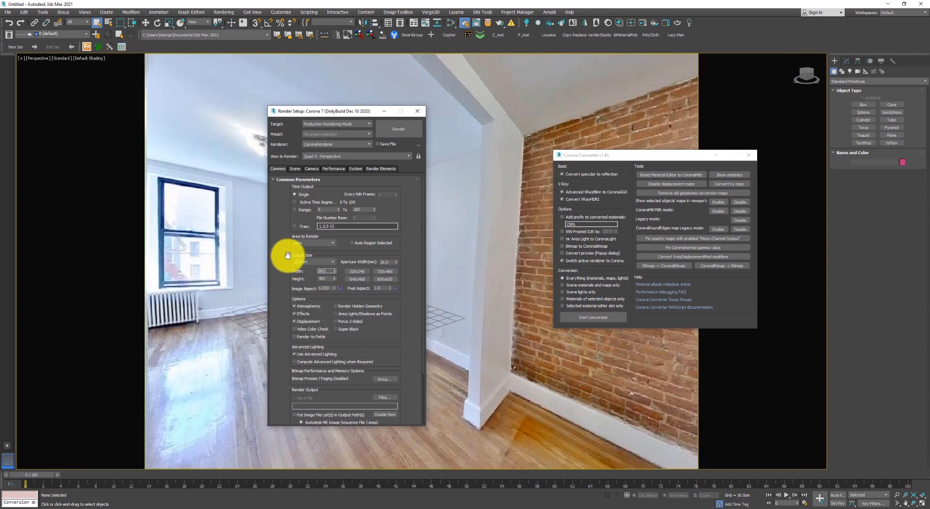
key(Tab)
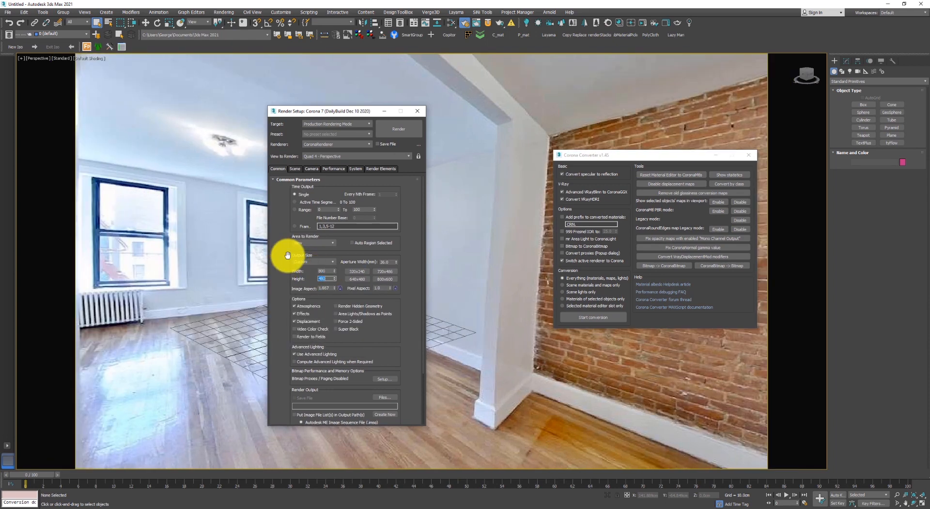
text(533)
key(Return)
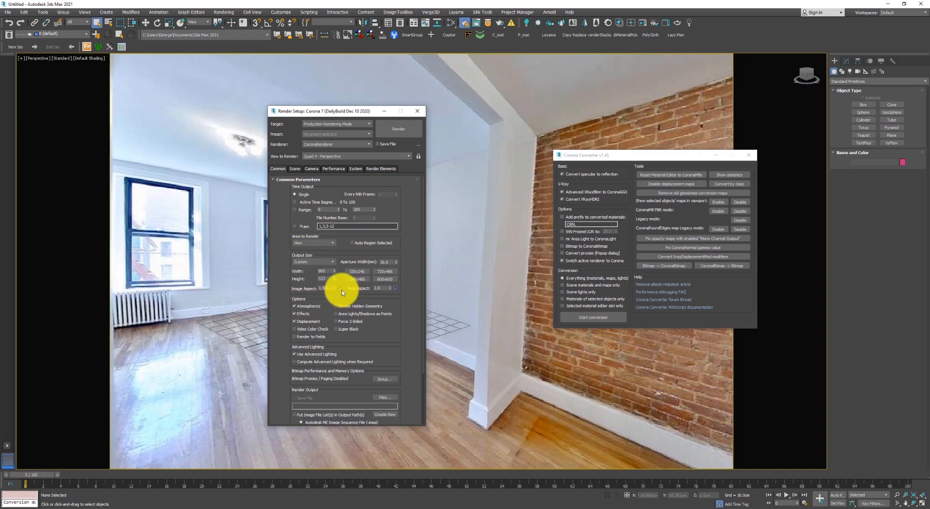
click(417, 111)
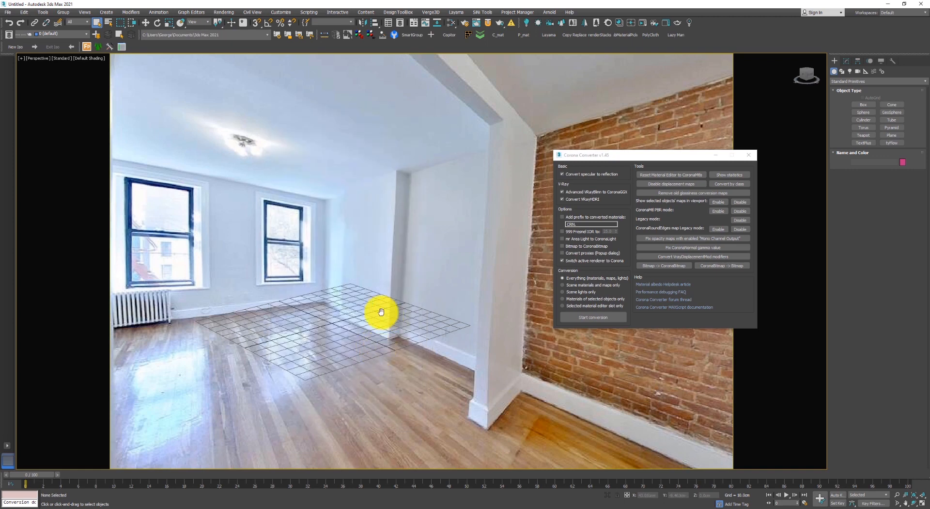
Close the Corona Converter and display the vanishing lines of the Perspective Match utility.
mouse_move(353, 323)
middle_down()
mouse_move(338, 305)
mouse_move(401, 292)
mouse_move(364, 307)
mouse_move(361, 293)
mouse_move(370, 295)
mouse_move(340, 342)
mouse_move(349, 326)
mouse_move(341, 329)
middle_up()
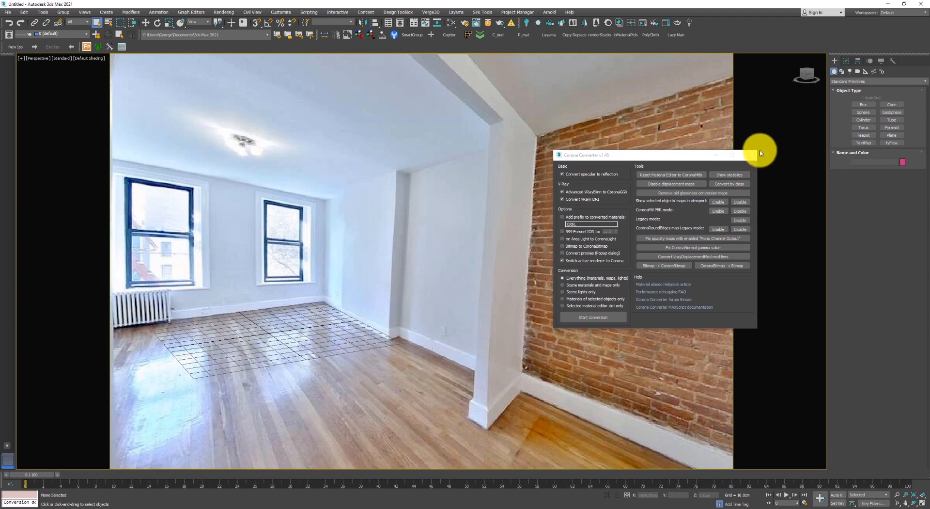
click(751, 155)
click(890, 62)
click(879, 103)
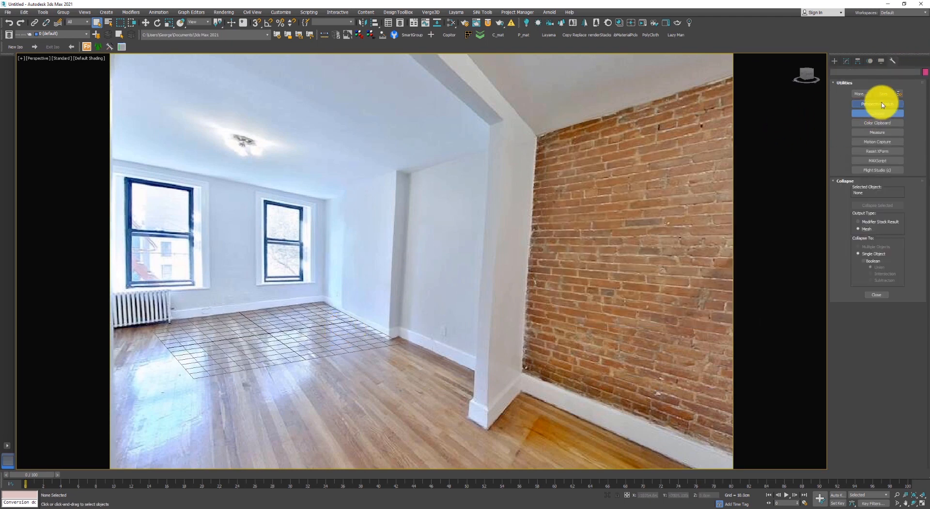
click(880, 200)
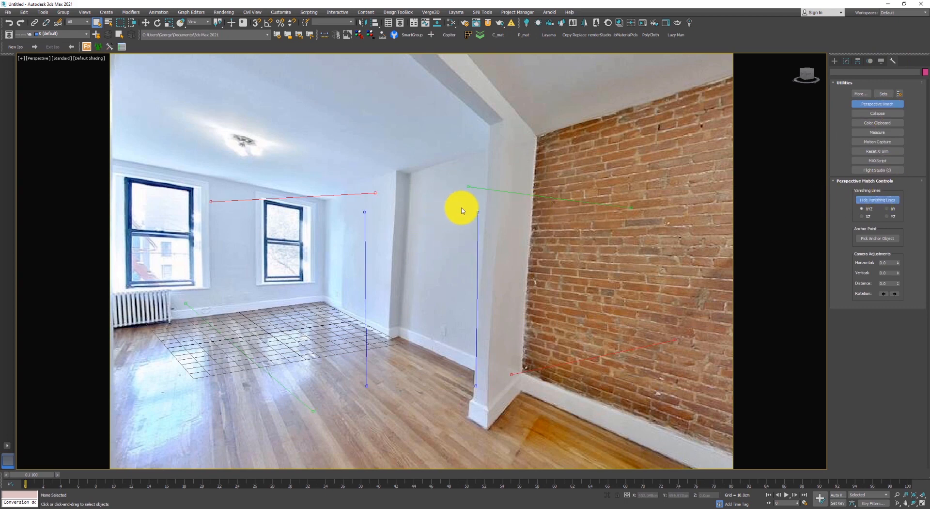
Align the two green vanishing lines with the floor and ceiling edges of the long wall that includes the brick section.
scroll(490, 202, up, 1)
drag(505, 194, 377, 314)
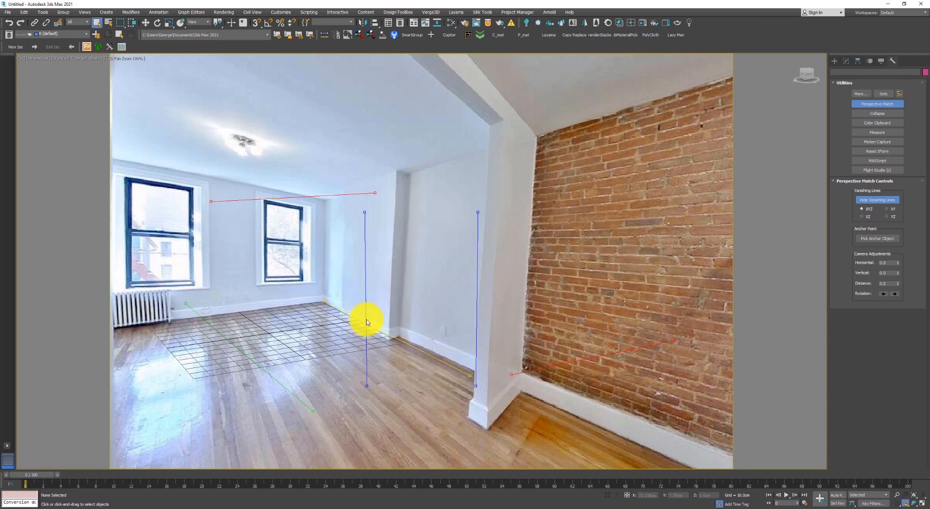
drag(469, 378, 687, 468)
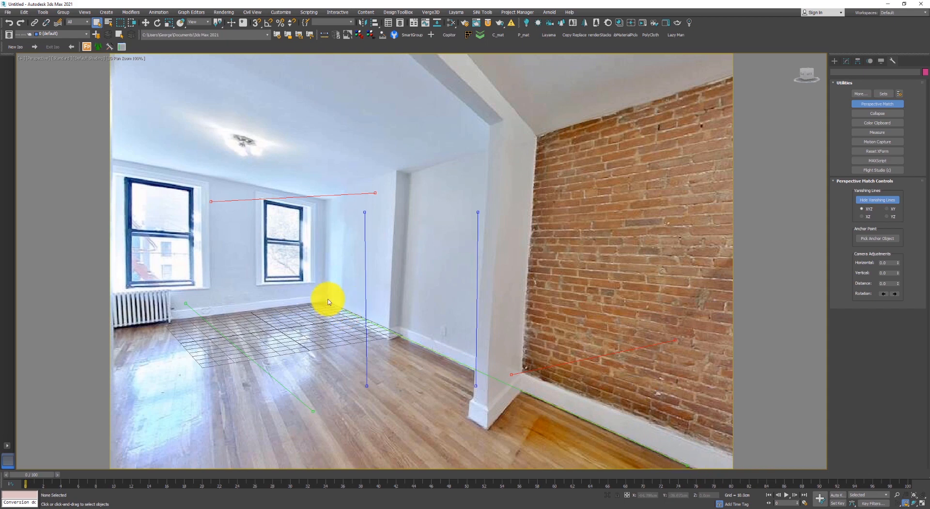
drag(205, 322, 301, 277)
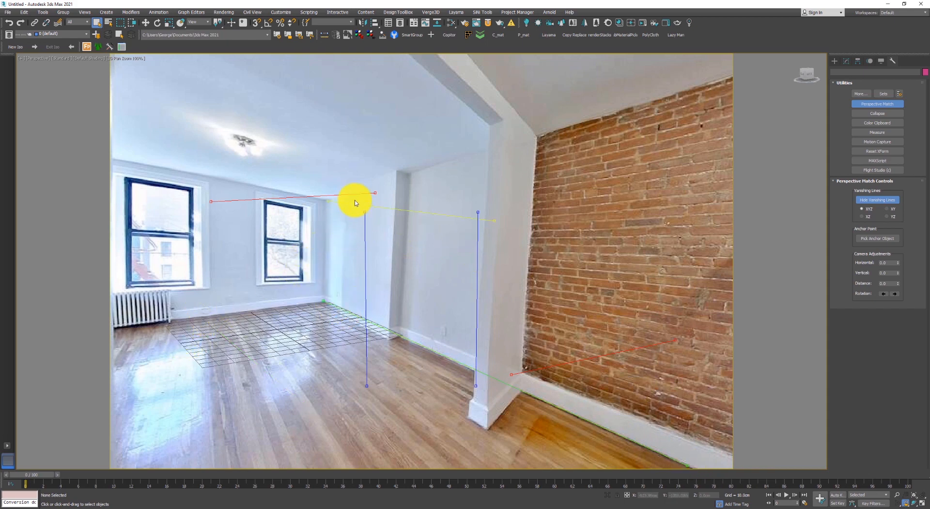
drag(490, 218, 751, 69)
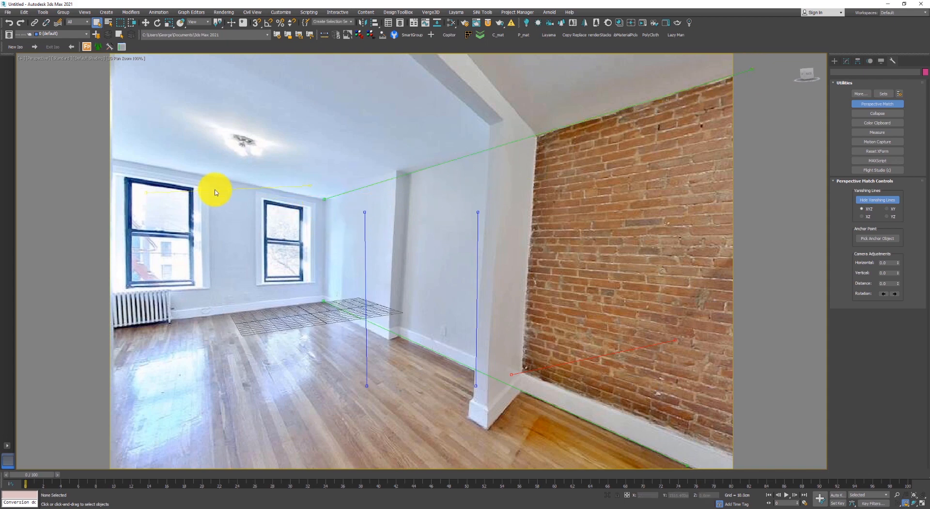
Hide the home grid and align one red vanishing line with the ceiling edge of the window wall.
key(g)
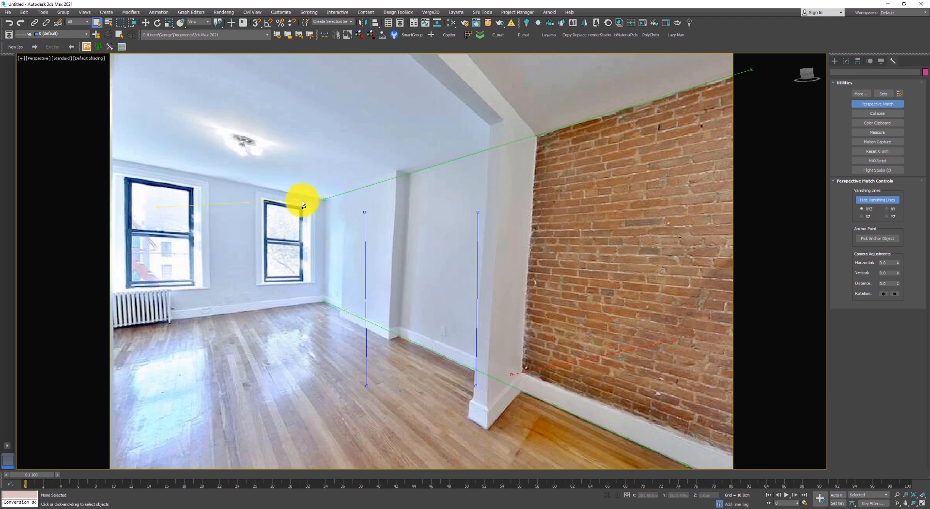
scroll(301, 201, up, 10)
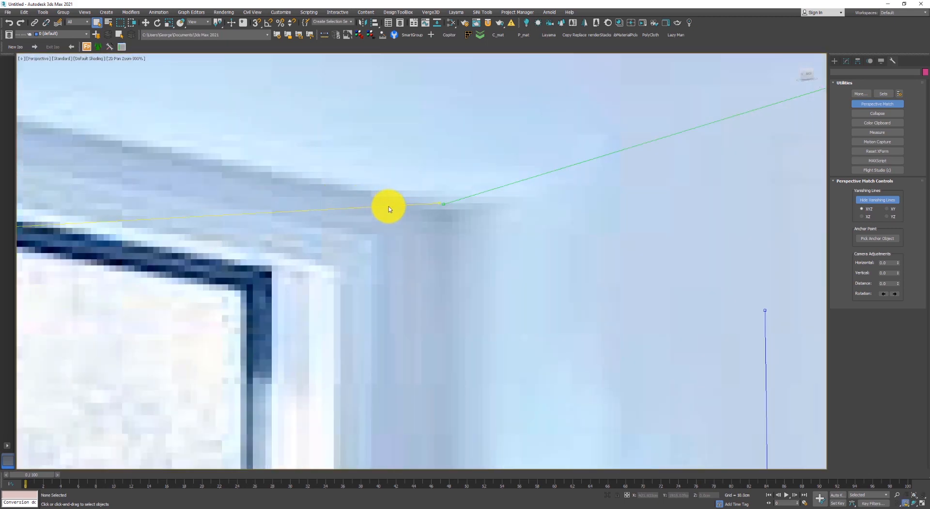
scroll(388, 209, down, 15)
scroll(405, 260, up, 5)
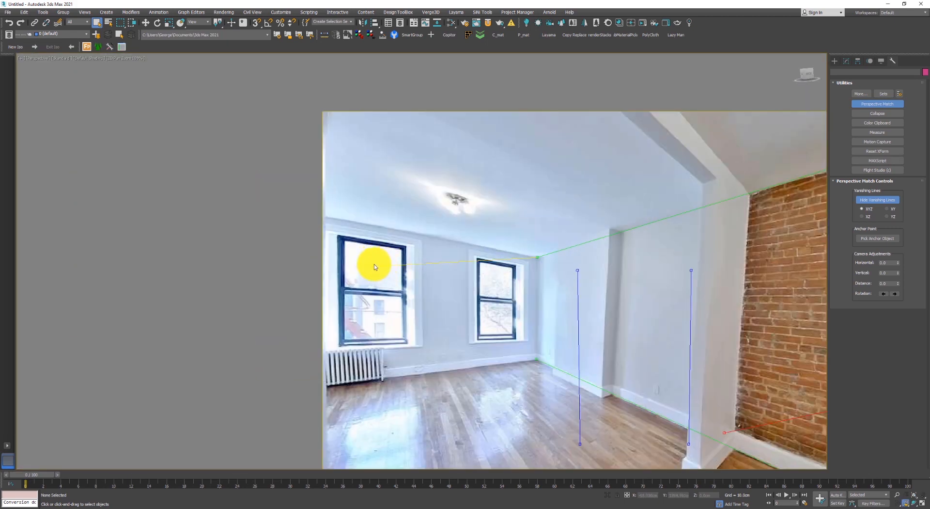
drag(366, 265, 274, 207)
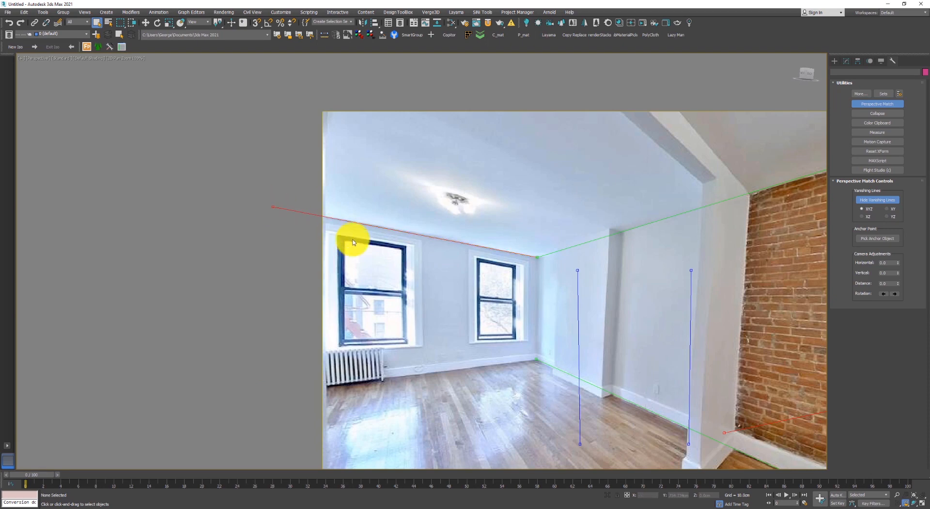
Align the other red vanishing line with the floor edge of the window wall, starting at the far room corner.
middle_drag(625, 367, 501, 219)
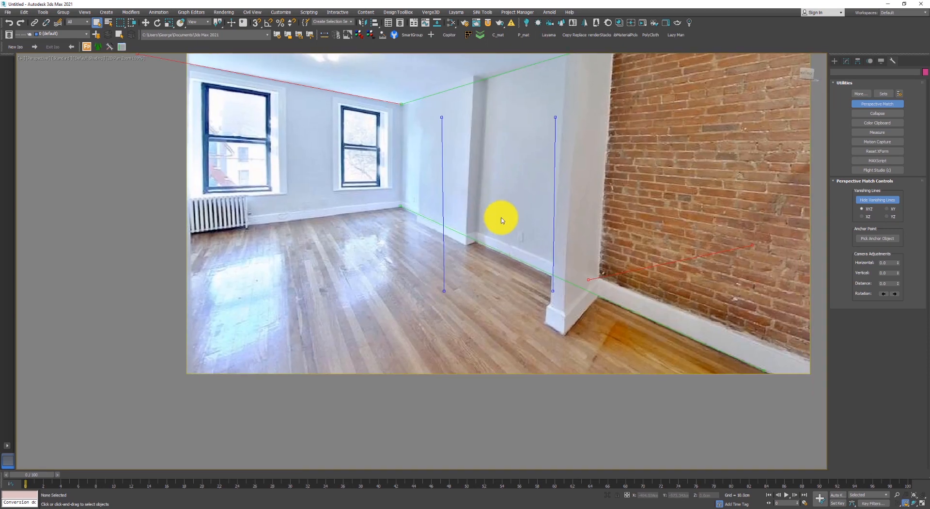
middle_drag(498, 222, 460, 293)
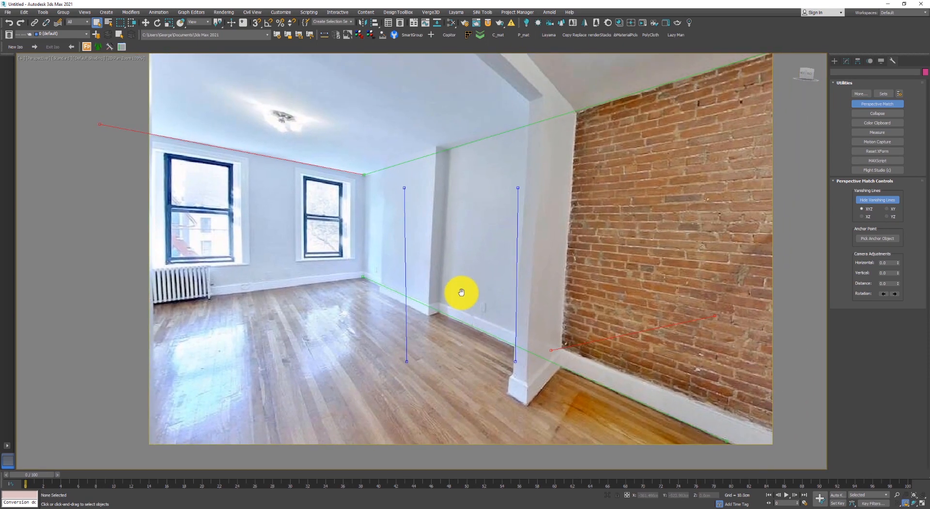
middle_drag(697, 346, 614, 294)
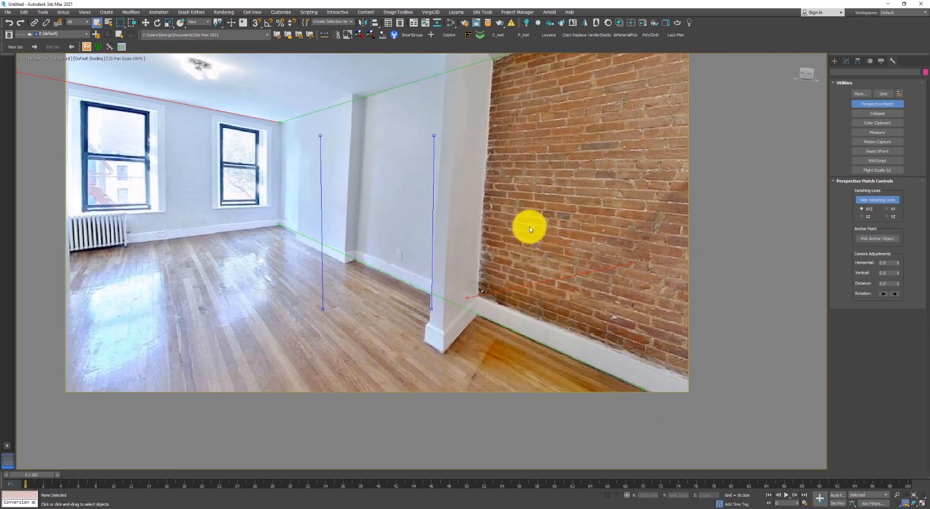
drag(532, 284, 171, 228)
scroll(255, 223, up, 4)
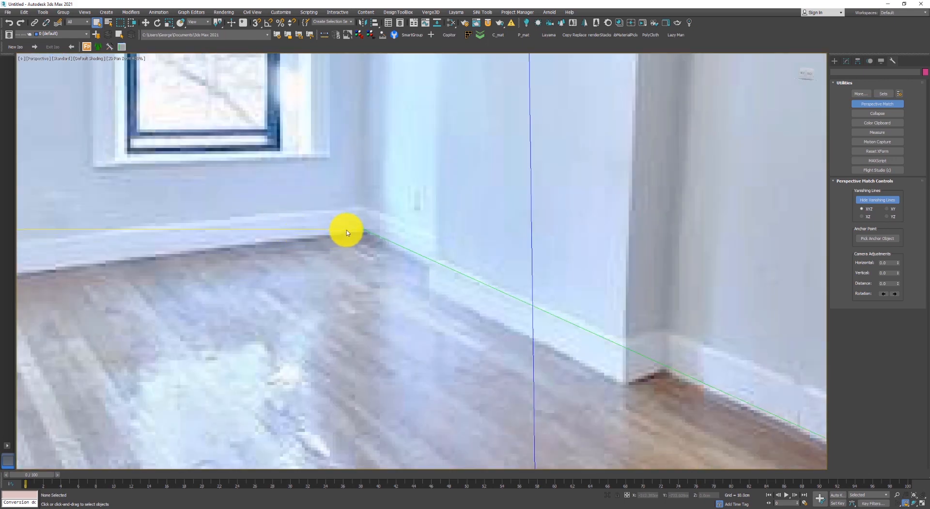
scroll(346, 231, down, 2)
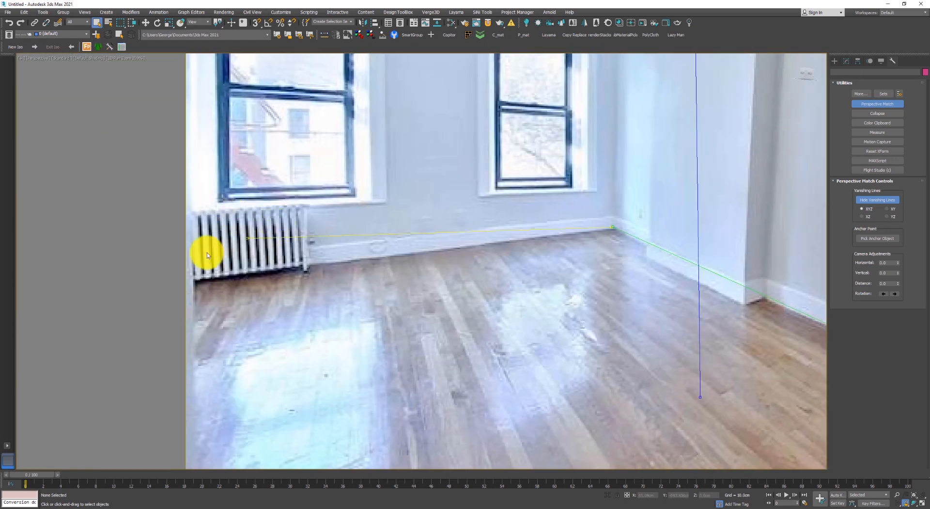
scroll(603, 228, up, 3)
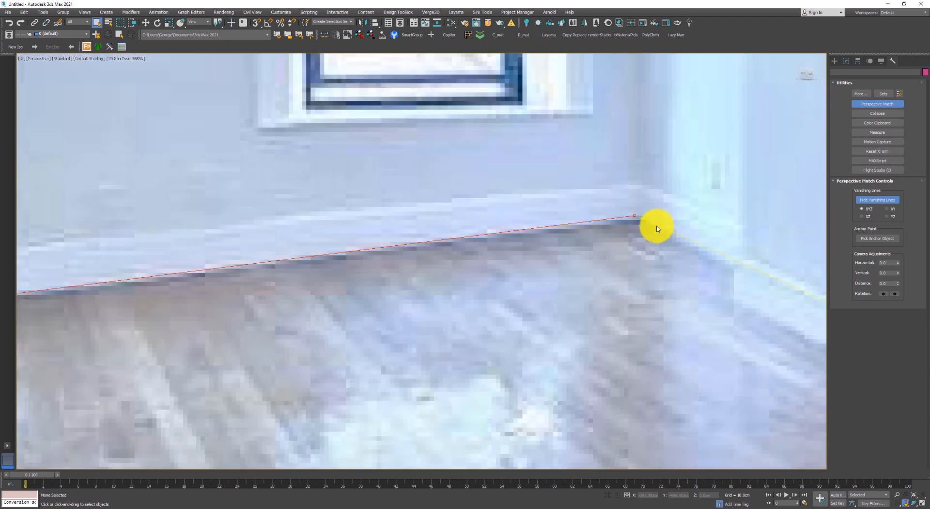
scroll(533, 232, down, 2)
mouse_move(443, 246)
middle_down()
mouse_move(749, 224)
mouse_move(460, 241)
middle_up()
scroll(625, 221, up, 1)
scroll(616, 213, down, 5)
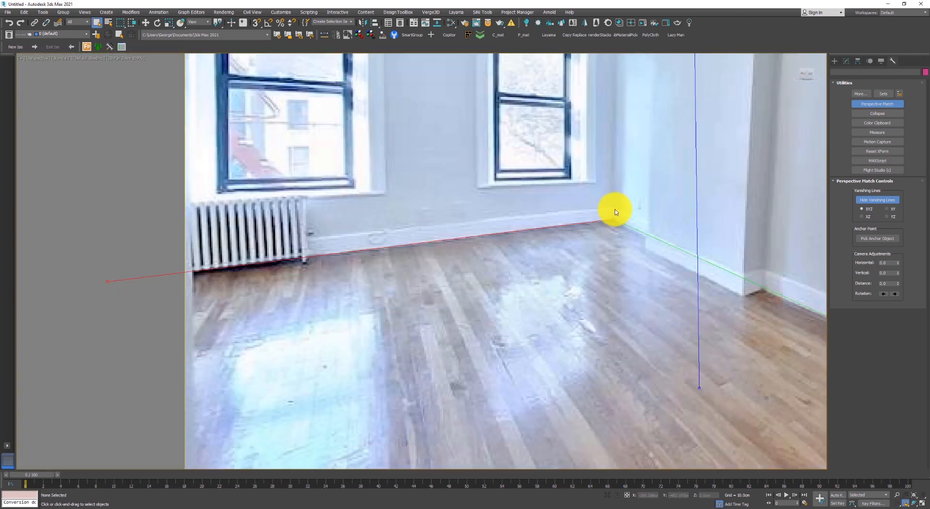
Align one blue vanishing line with the vertical edge of the wall projection near the far room corner.
scroll(577, 242, up, 1)
scroll(578, 232, up, 1)
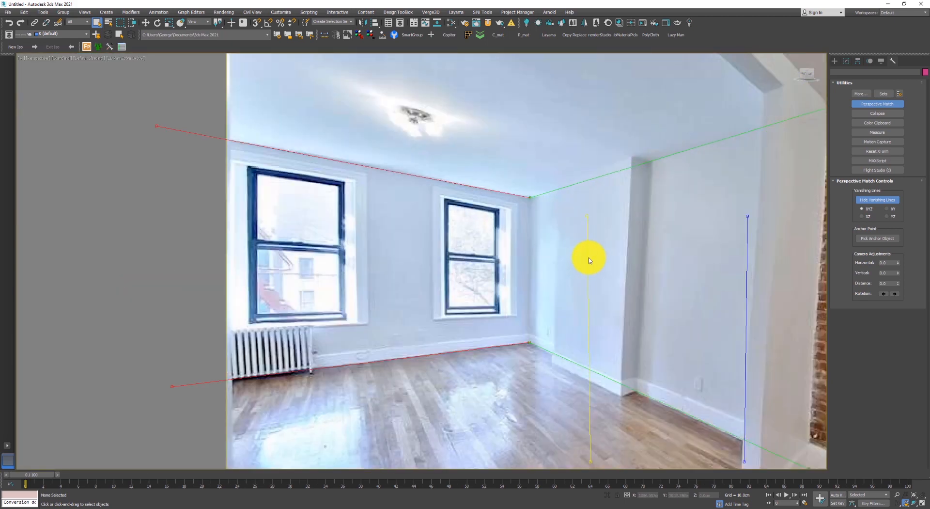
drag(589, 260, 634, 209)
middle_drag(637, 343, 598, 271)
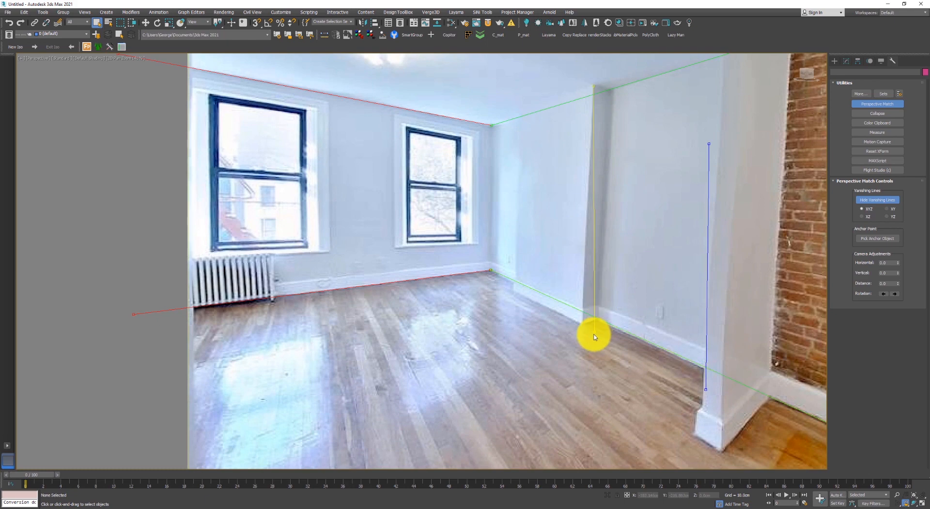
scroll(624, 321, down, 1)
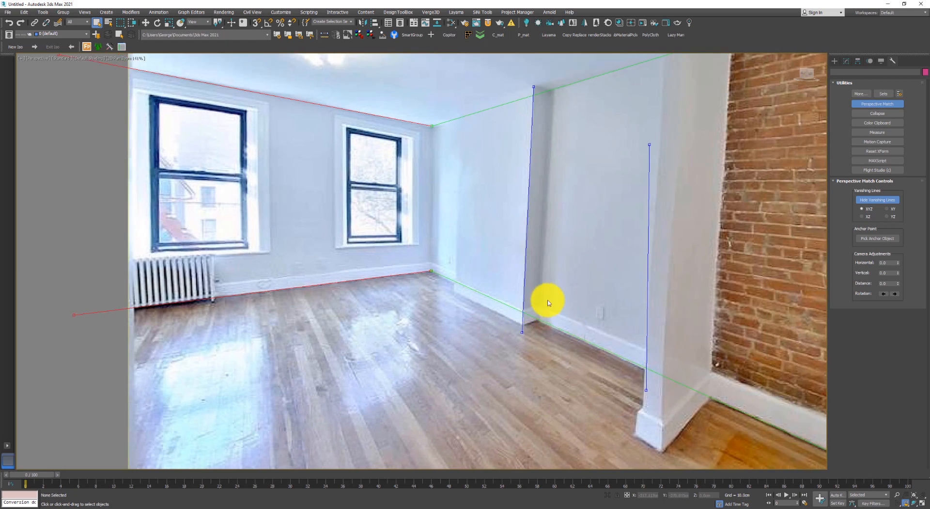
Align the other blue vanishing line with the vertical corner of the column beside the brick wall.
middle_drag(604, 205, 482, 224)
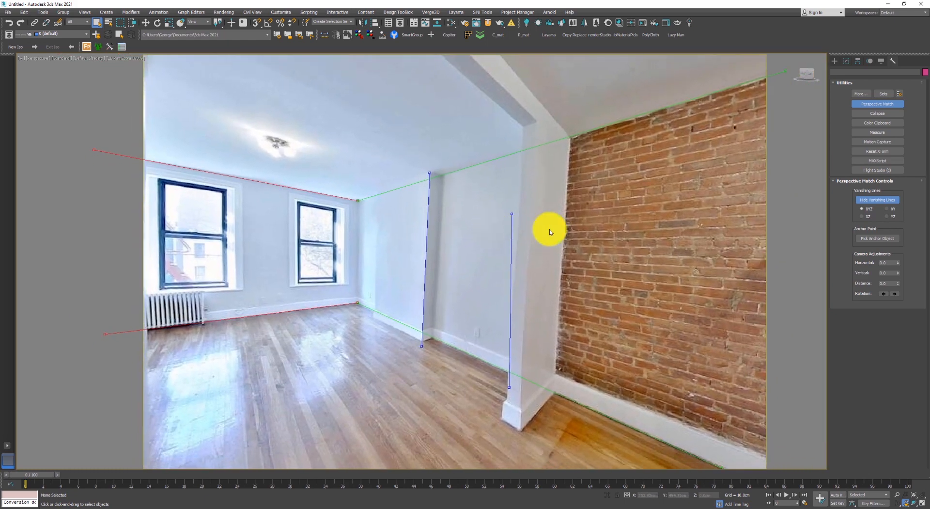
drag(514, 266, 539, 168)
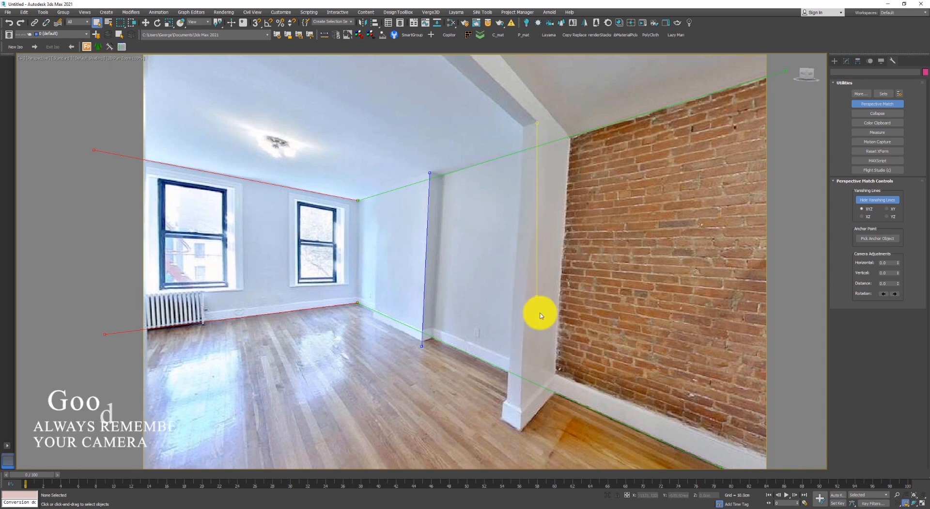
drag(535, 296, 495, 448)
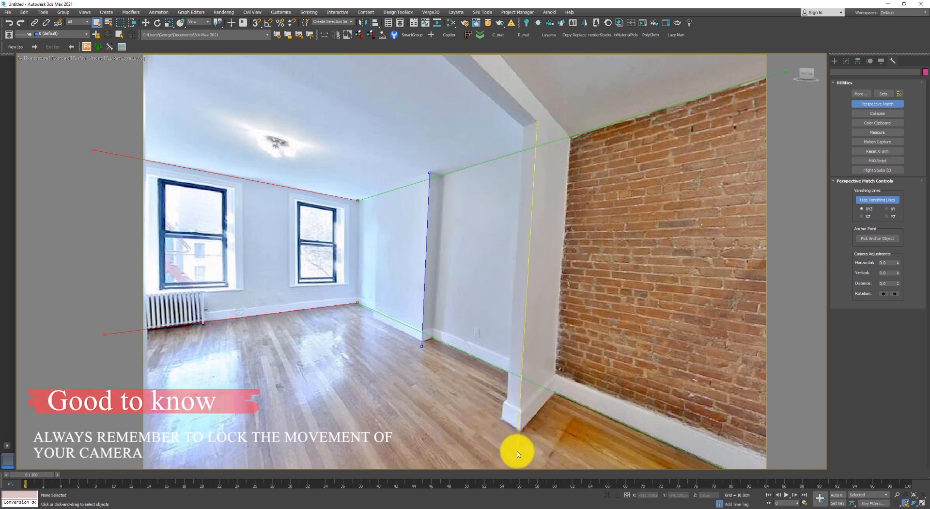
Adjust the lower end of the blue vanishing line along the column beside the brick wall.
drag(518, 455, 518, 451)
scroll(440, 382, down, 3)
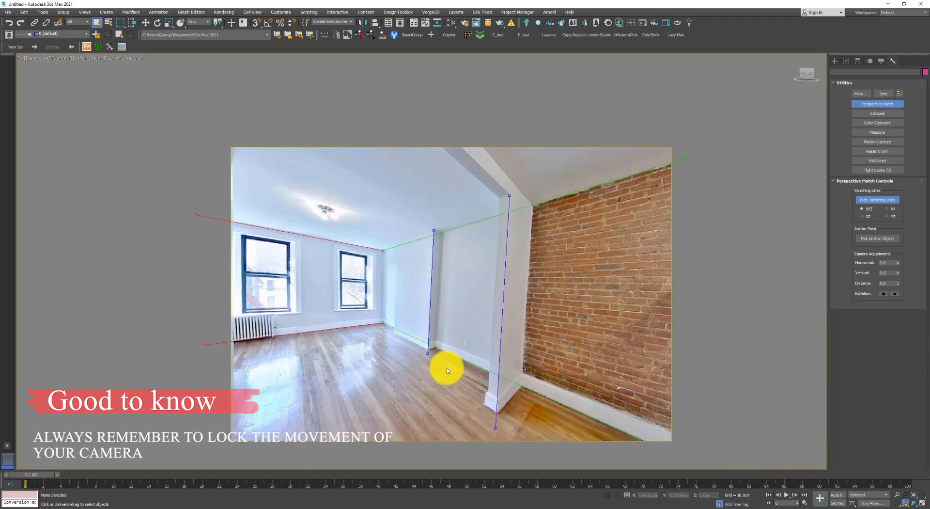
middle_drag(490, 309, 560, 312)
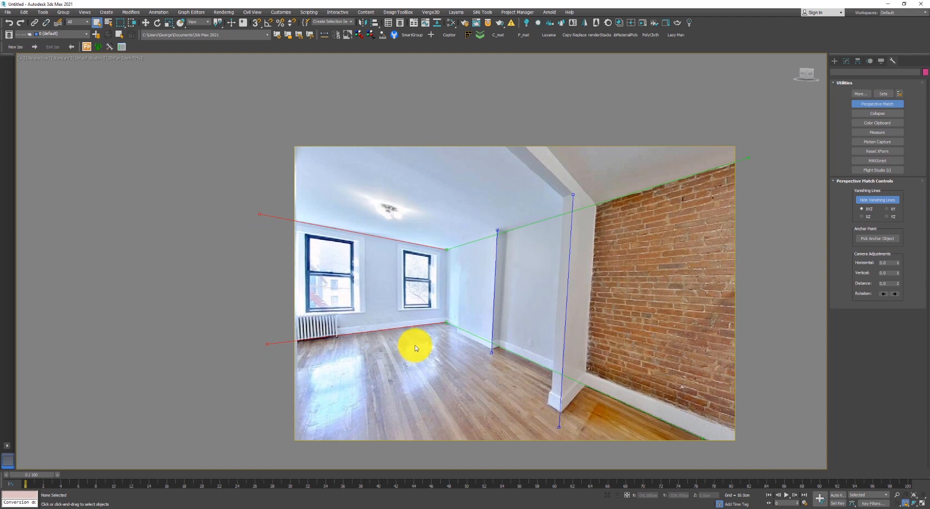
Draw a 250 cm high box on the floor in the far room corner and show the view in wireframe.
scroll(415, 347, up, 4)
click(835, 61)
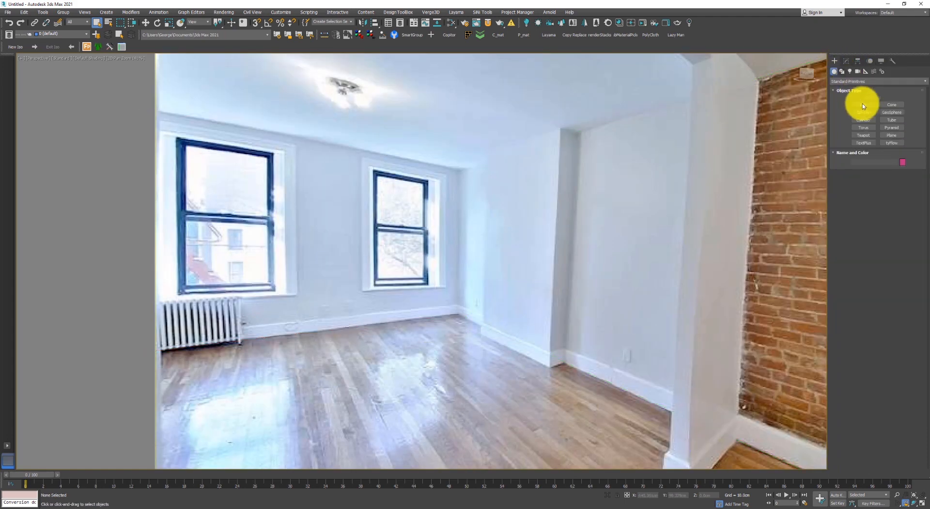
click(858, 105)
drag(449, 321, 451, 336)
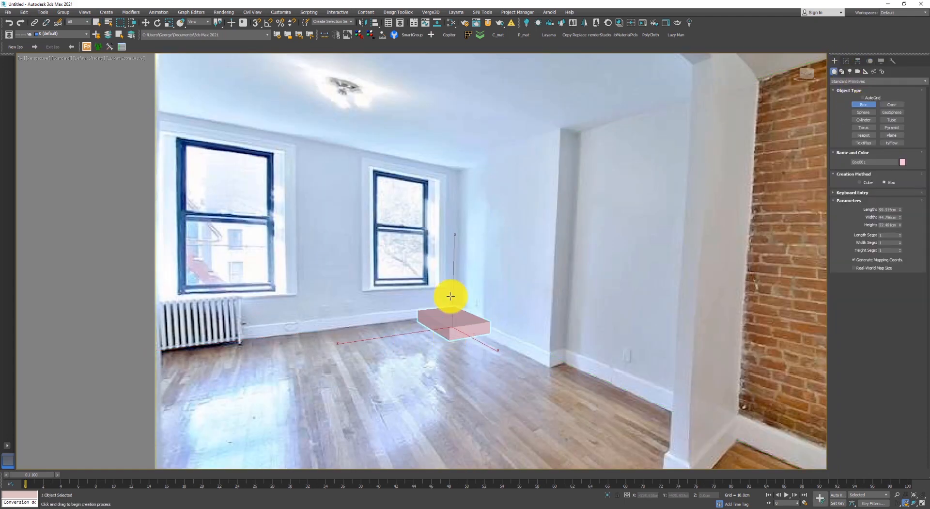
click(481, 196)
right_click(529, 193)
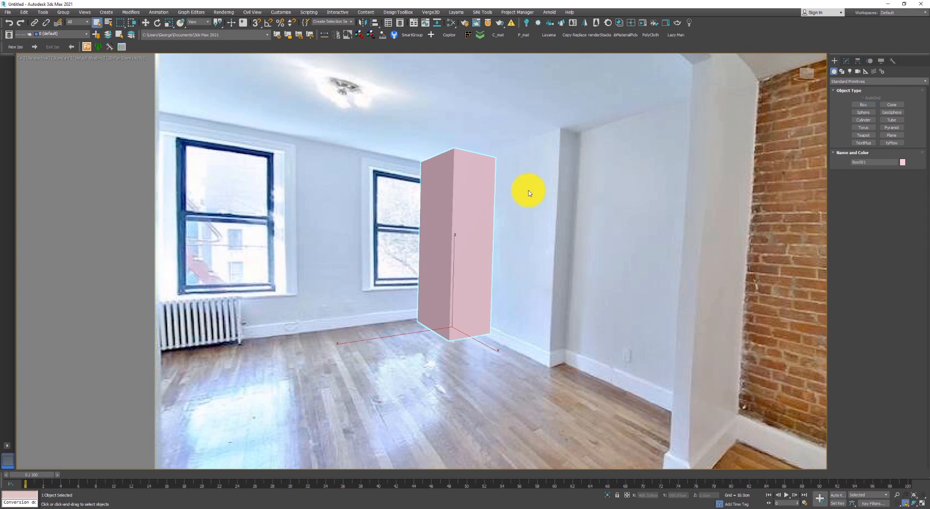
key(F3)
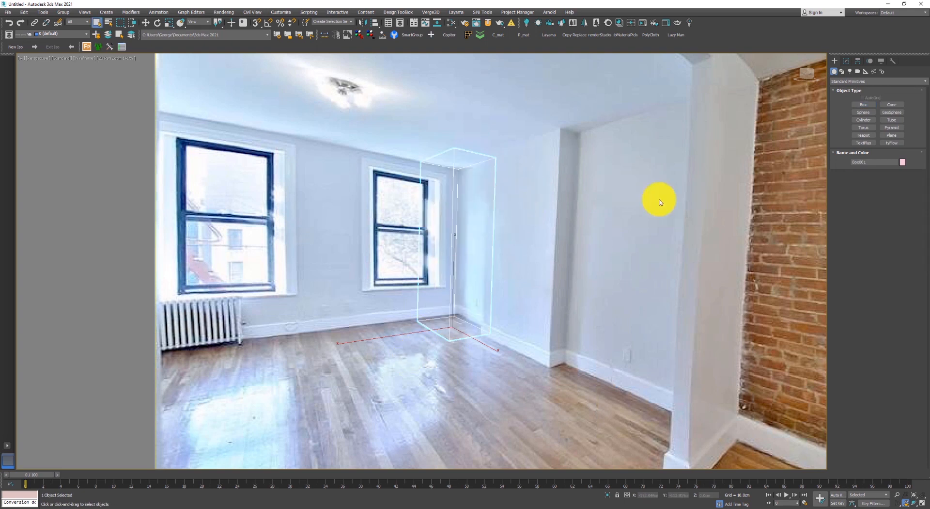
click(846, 61)
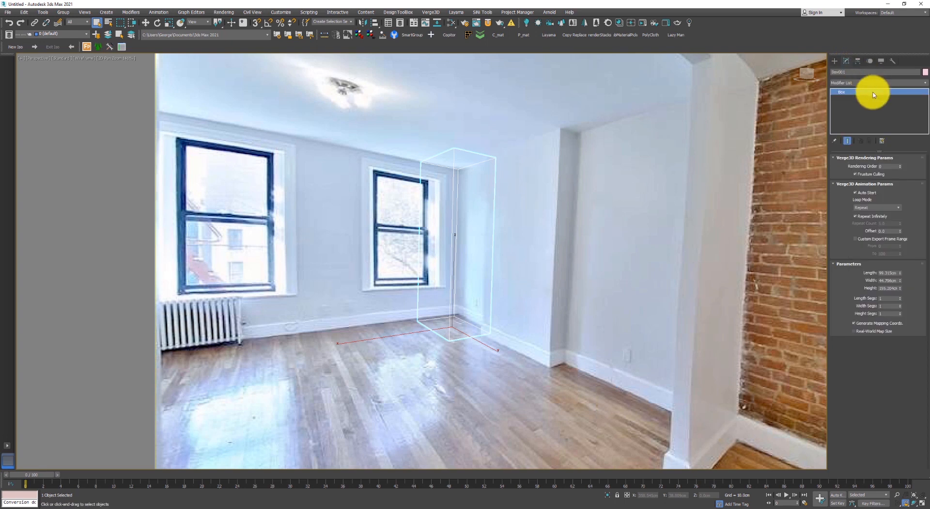
double_click(892, 288)
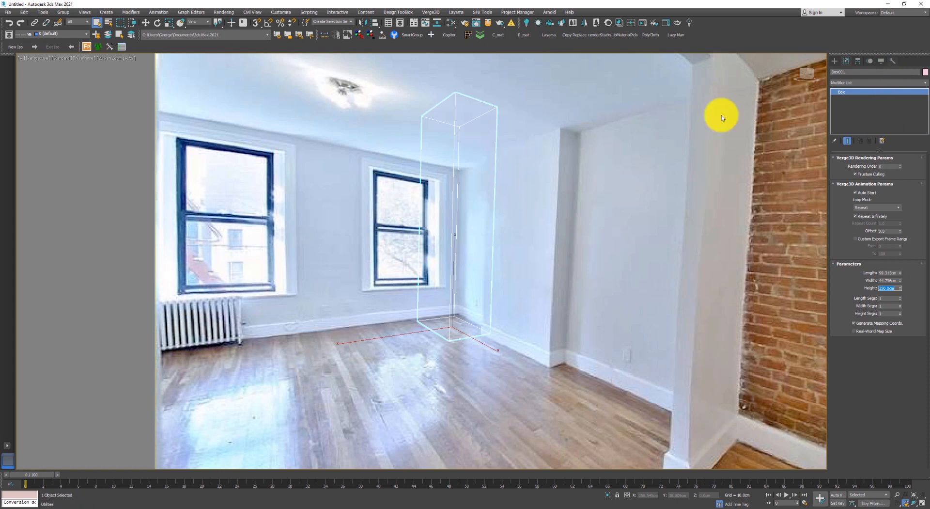
Pick the box as the Perspective Match anchor object and adjust the camera's distance and vertical position until the box fits the far corner.
click(892, 61)
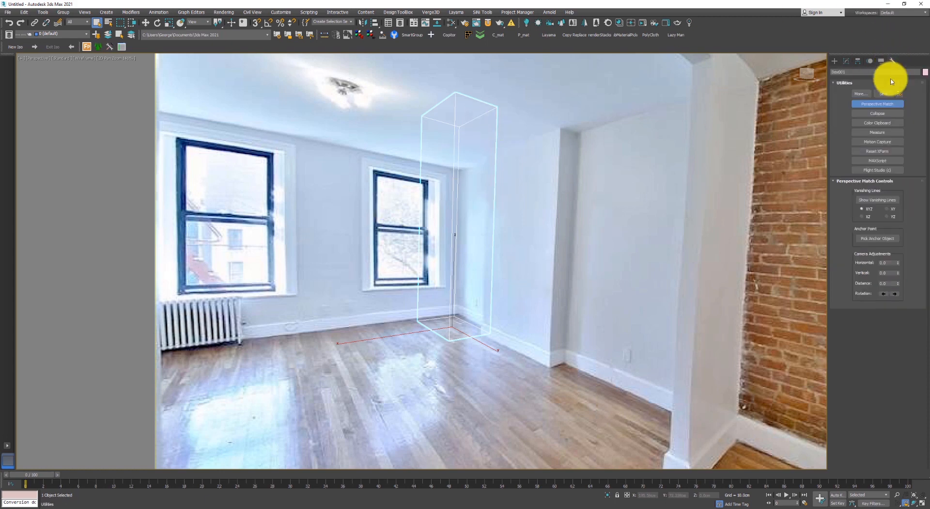
click(881, 240)
click(462, 94)
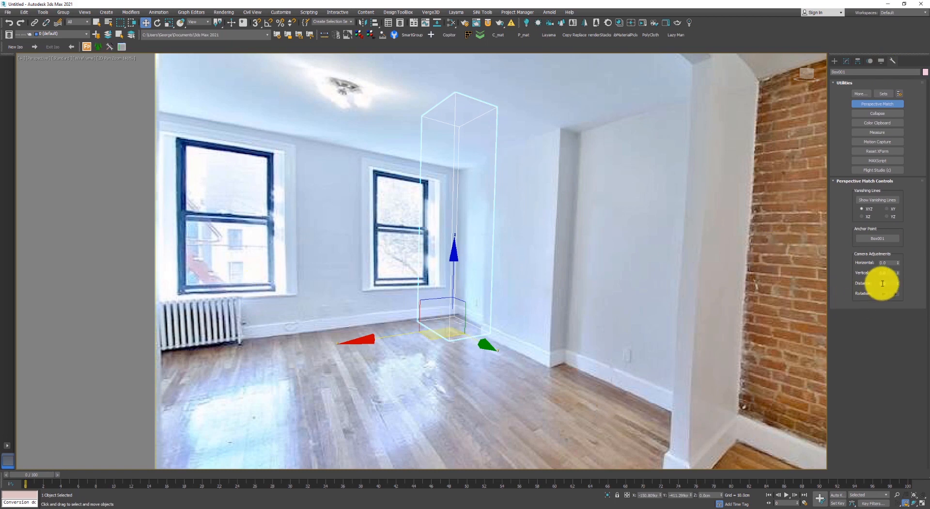
drag(900, 274, 905, 329)
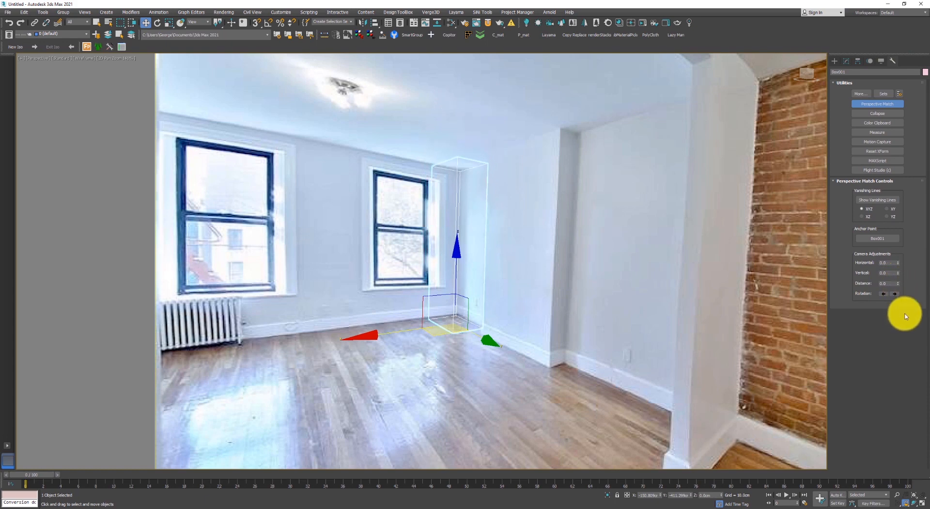
mouse_move(897, 273)
mouse_down()
mouse_move(897, 264)
mouse_move(897, 289)
mouse_up()
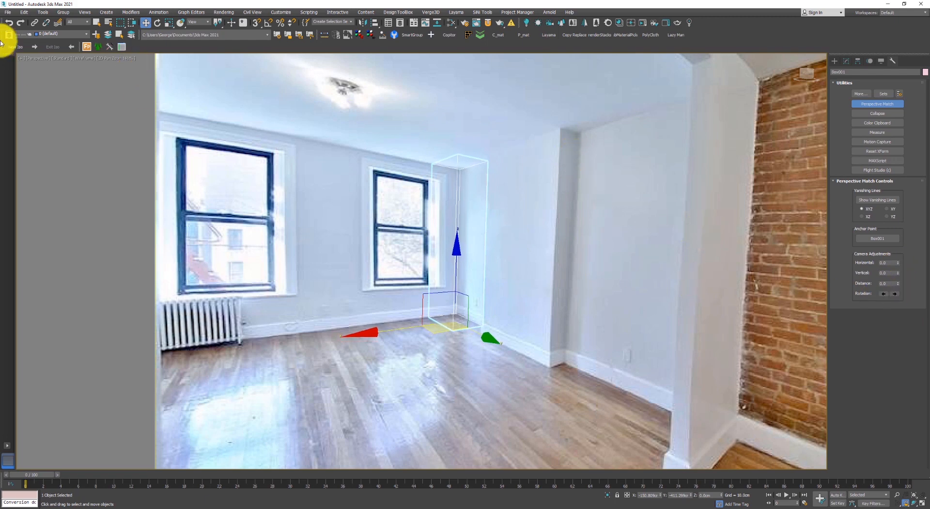
Convert the corner box to an Editable Poly.
right_click(494, 184)
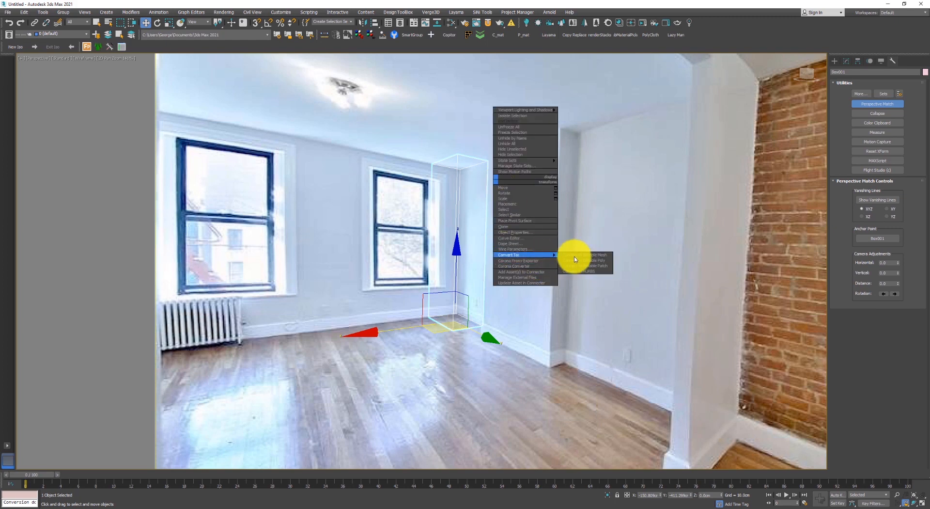
click(574, 253)
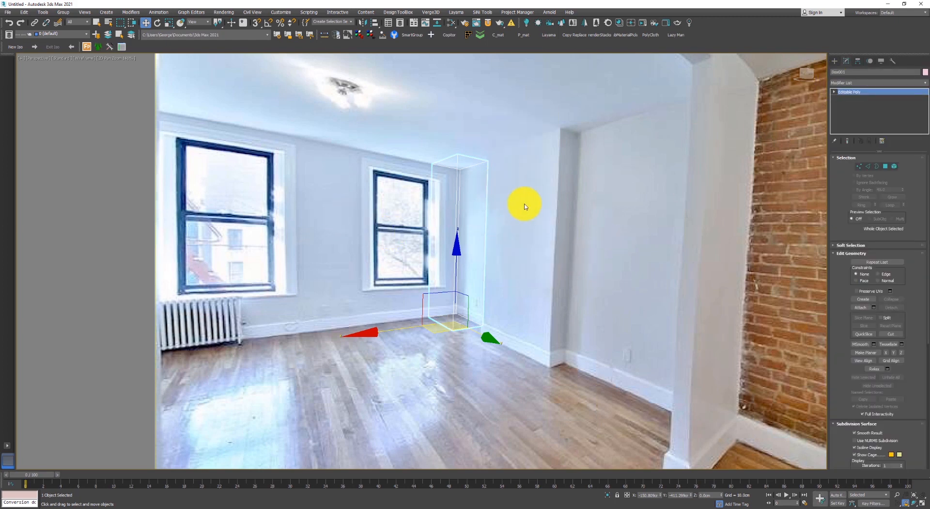
Create a standard target camera from the matched perspective view.
click(105, 12)
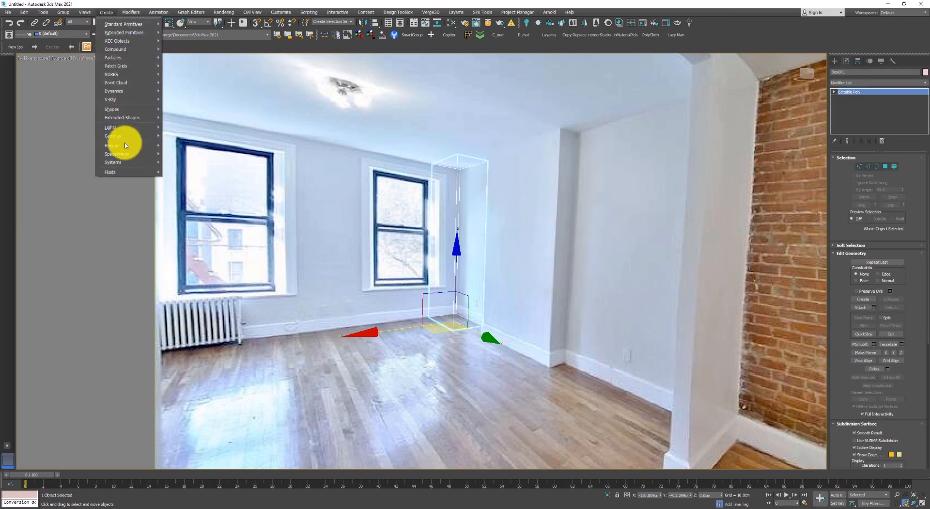
mouse_move(156, 137)
click(202, 180)
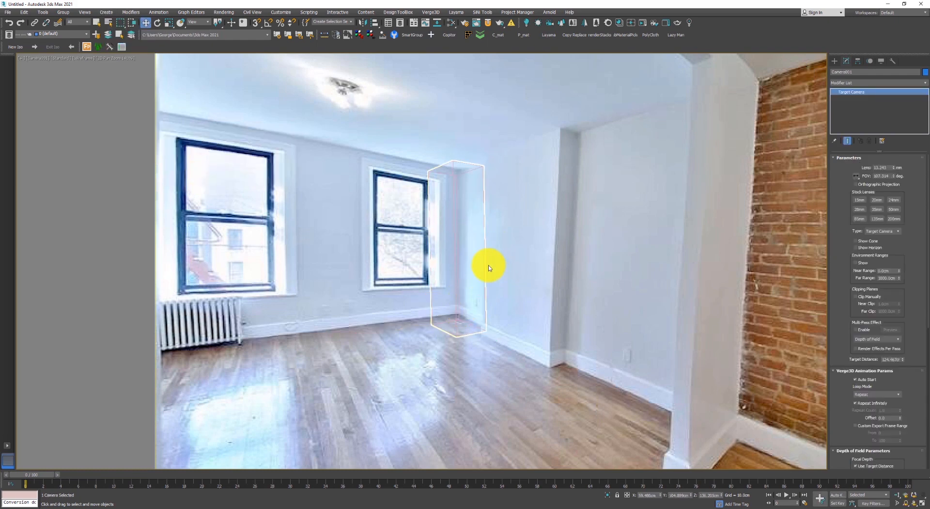
scroll(489, 265, down, 1)
scroll(472, 257, up, 1)
scroll(467, 258, down, 3)
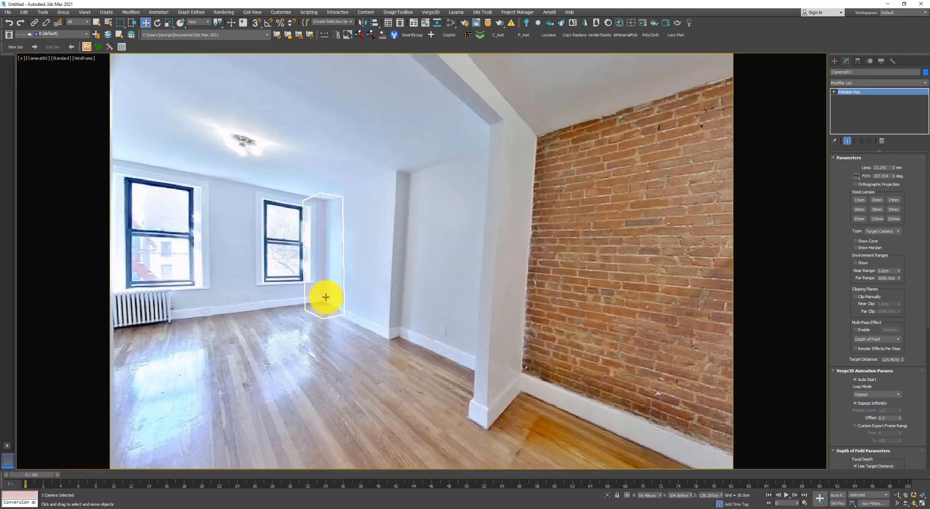
Try to show the Perspective Match vanishing lines in the target camera's view.
click(325, 296)
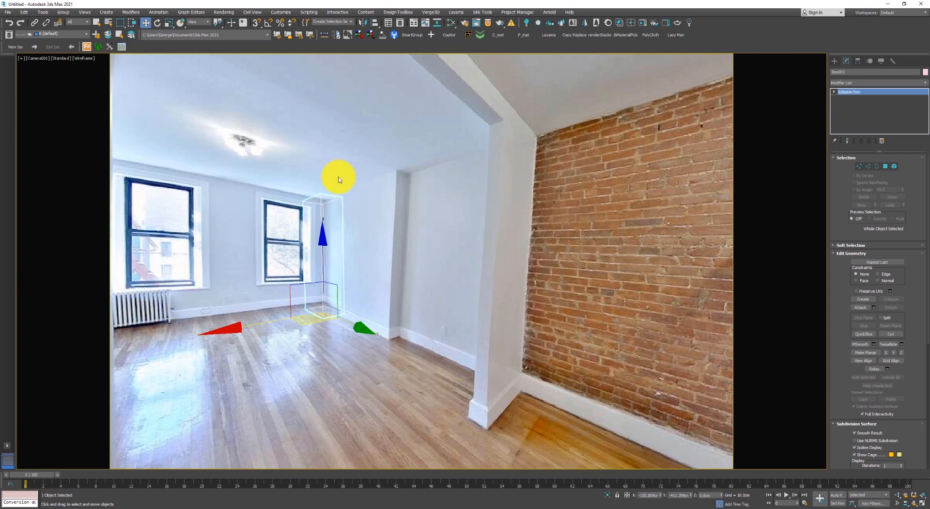
click(893, 60)
click(890, 104)
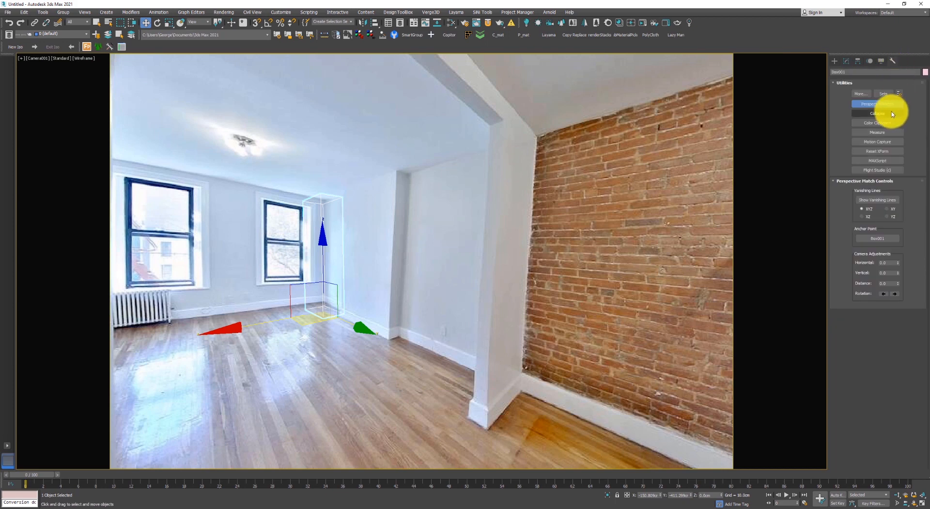
click(878, 200)
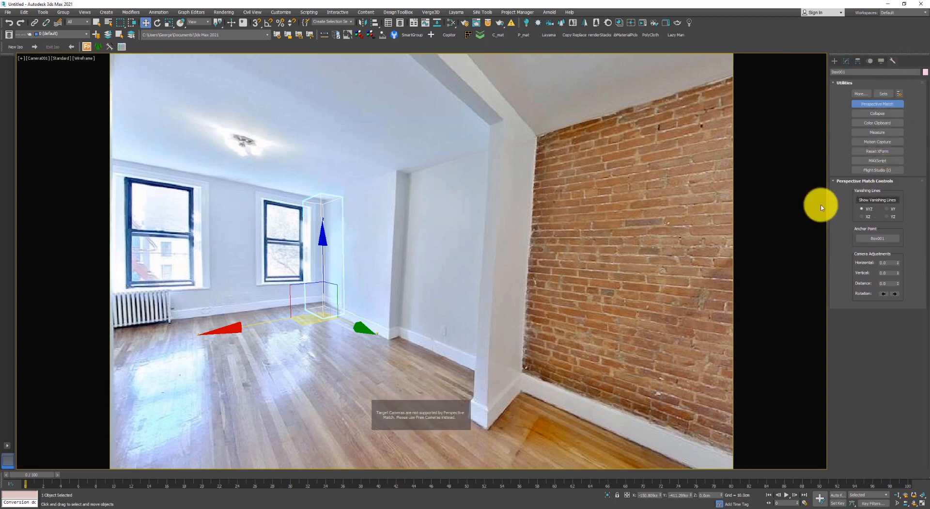
Change the camera's type to Free Camera and show its Perspective Match vanishing lines.
click(39, 57)
click(71, 195)
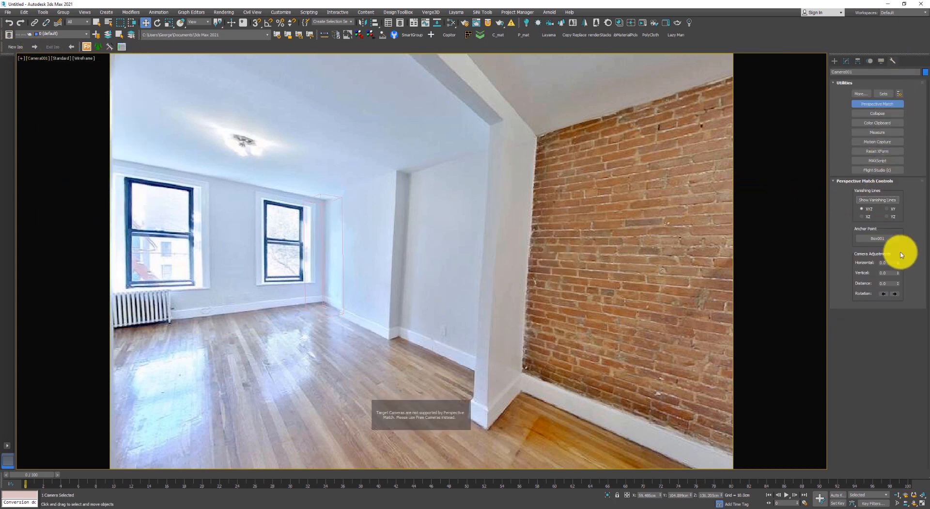
click(847, 61)
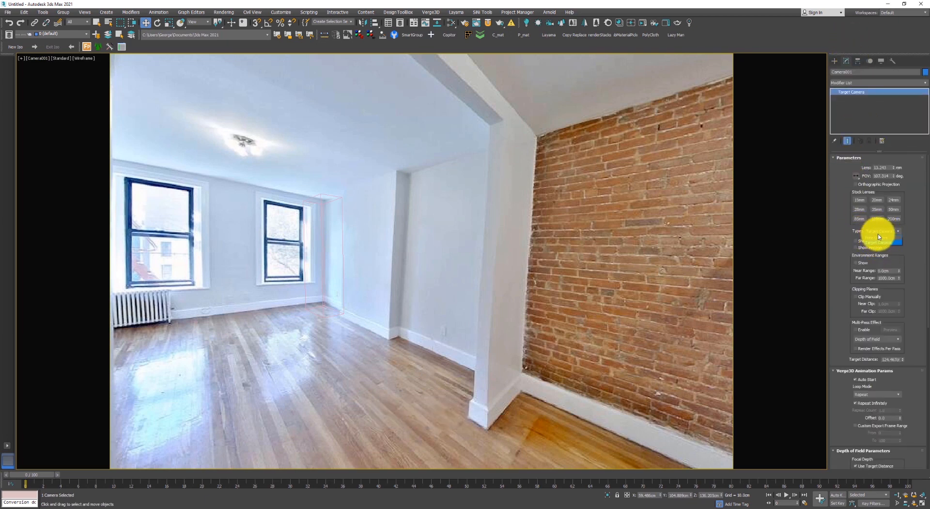
click(875, 239)
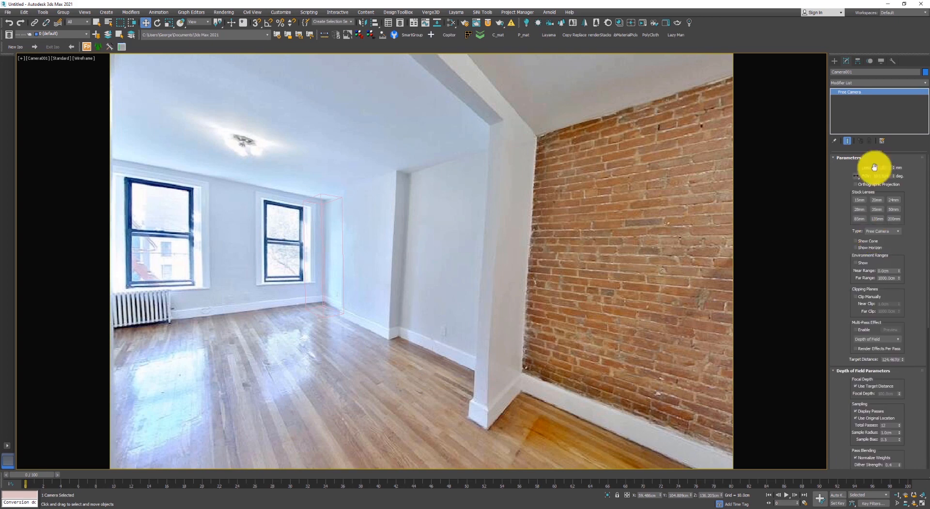
click(893, 61)
click(871, 200)
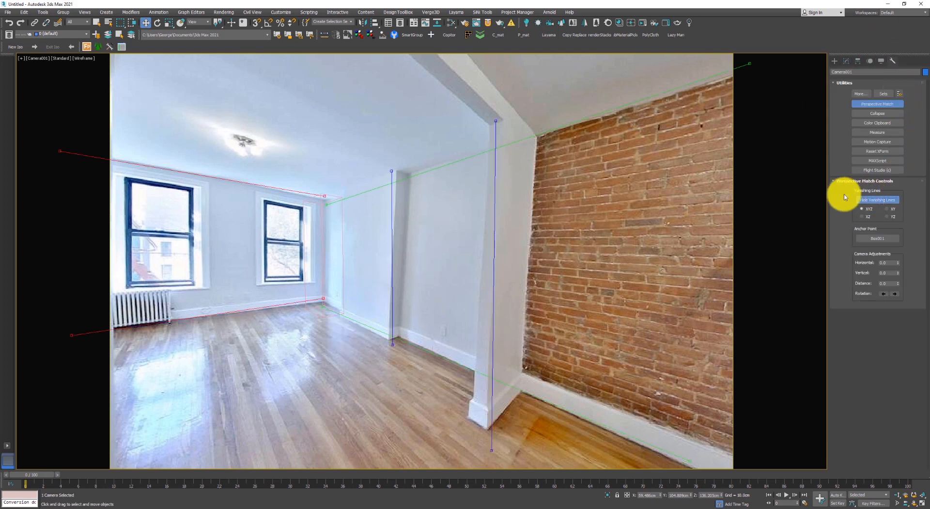
Extend both ends of the red floor vanishing line along the window wall's floor edge, past the far corner and beyond the photo.
scroll(298, 203, up, 5)
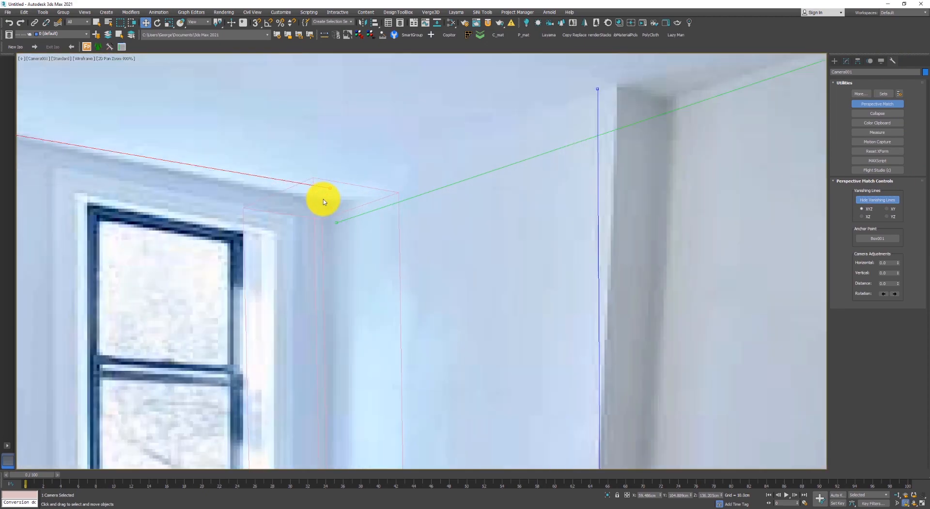
scroll(228, 208, down, 6)
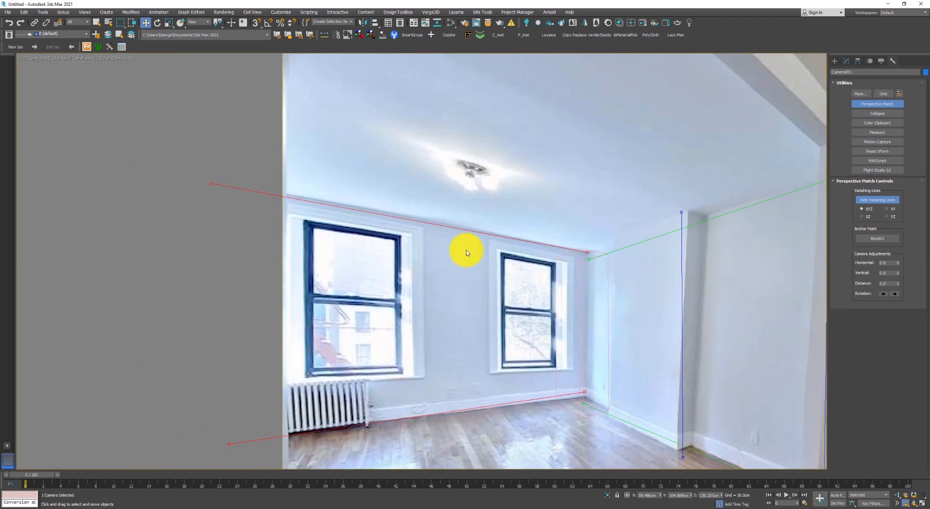
scroll(467, 243, up, 1)
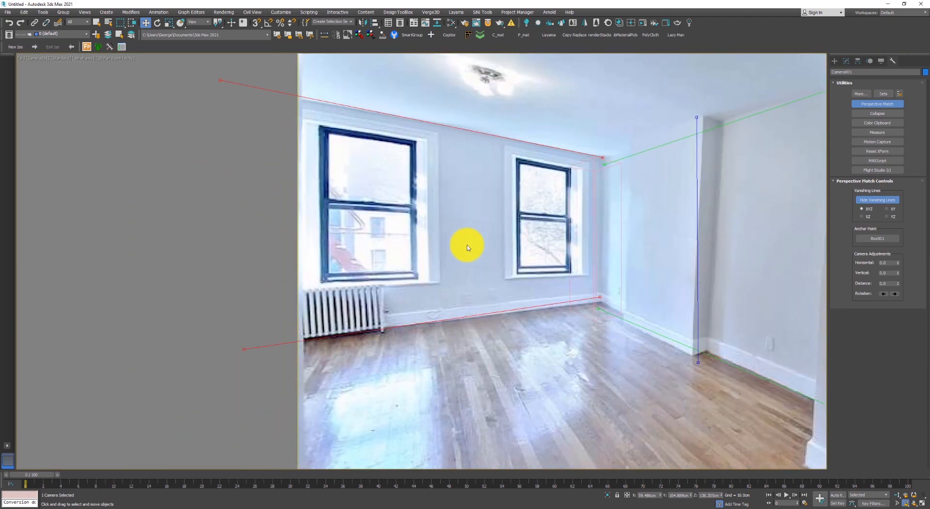
scroll(637, 314, up, 3)
scroll(637, 314, up, 3)
drag(545, 274, 589, 273)
scroll(365, 290, down, 5)
middle_drag(335, 286, 752, 200)
drag(368, 274, 307, 275)
scroll(455, 251, down, 2)
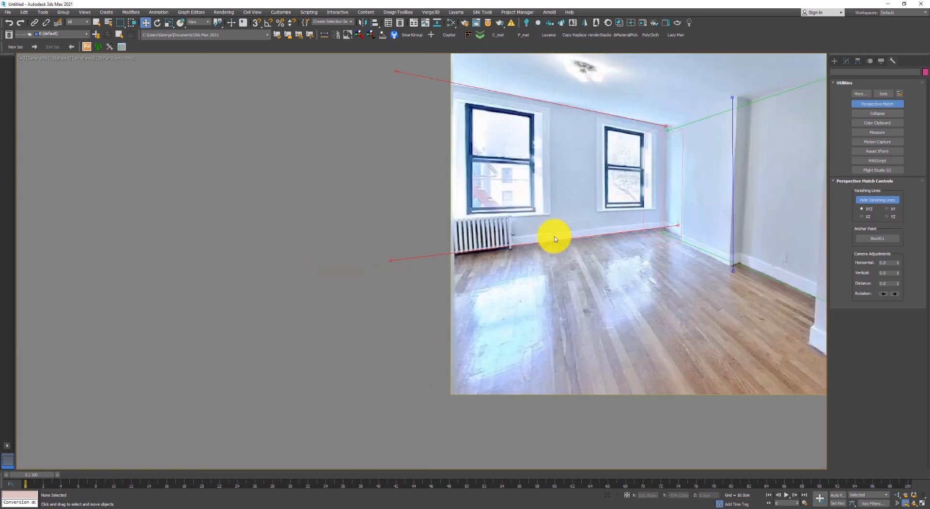
Extend the green ceiling vanishing line at both ends, past the far room corner and beyond the photo's edge by the brick wall.
middle_drag(665, 210, 303, 218)
scroll(347, 178, up, 2)
middle_drag(346, 178, 393, 262)
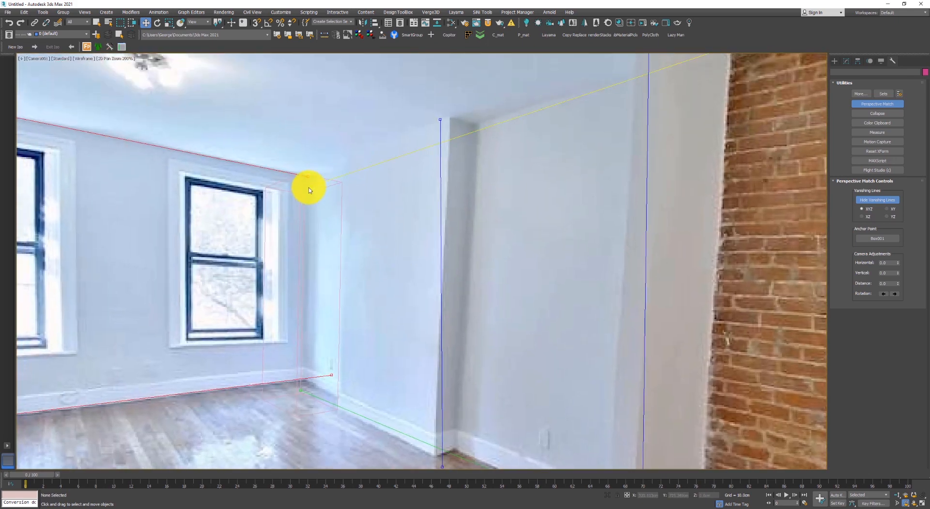
scroll(473, 187, down, 3)
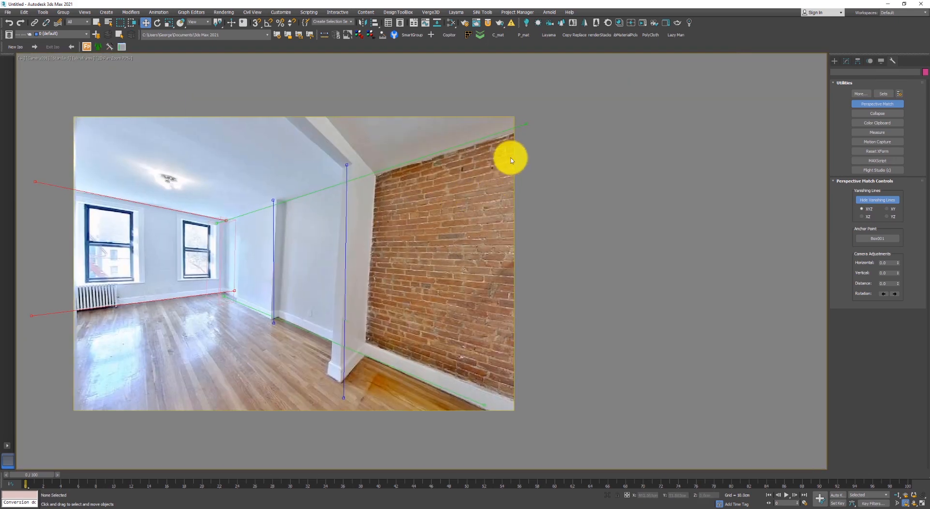
scroll(511, 157, up, 3)
drag(555, 87, 610, 87)
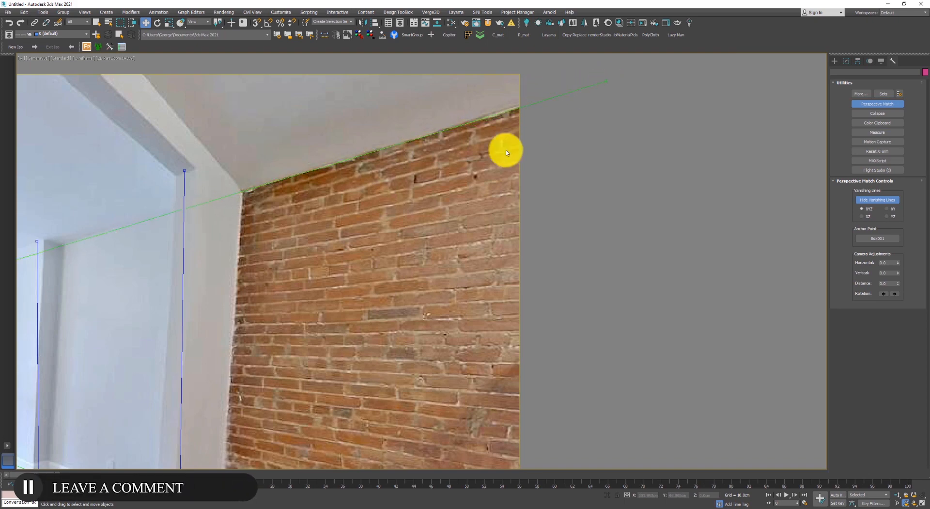
Realign the green floor vanishing line with the brick wall side's floor edge and extend its near end beyond the photo.
scroll(508, 145, down, 4)
scroll(384, 202, up, 2)
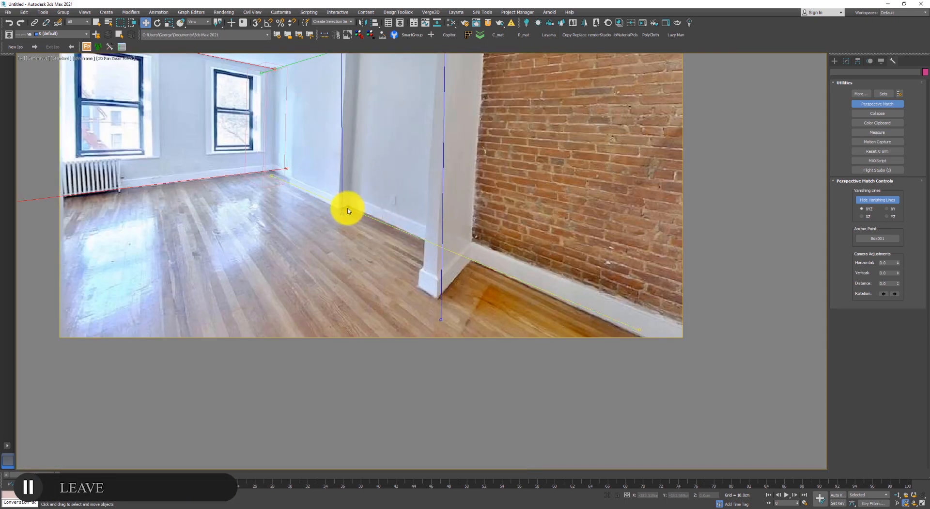
drag(348, 212, 350, 203)
middle_drag(660, 309, 629, 273)
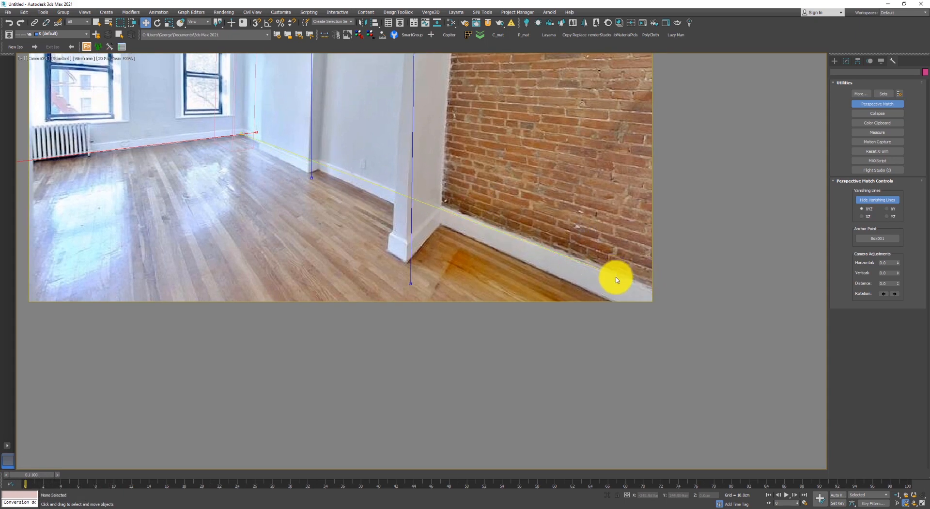
drag(616, 279, 720, 351)
middle_drag(276, 176, 400, 312)
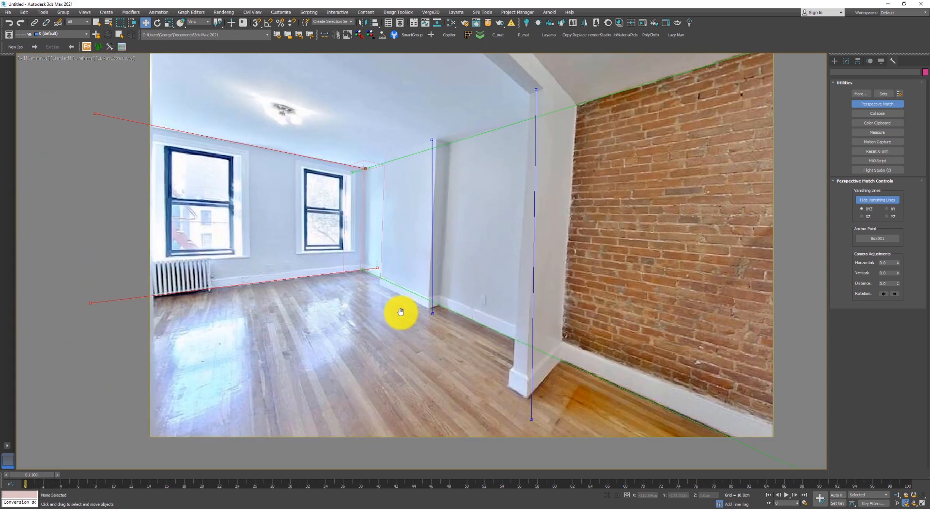
scroll(368, 183, up, 2)
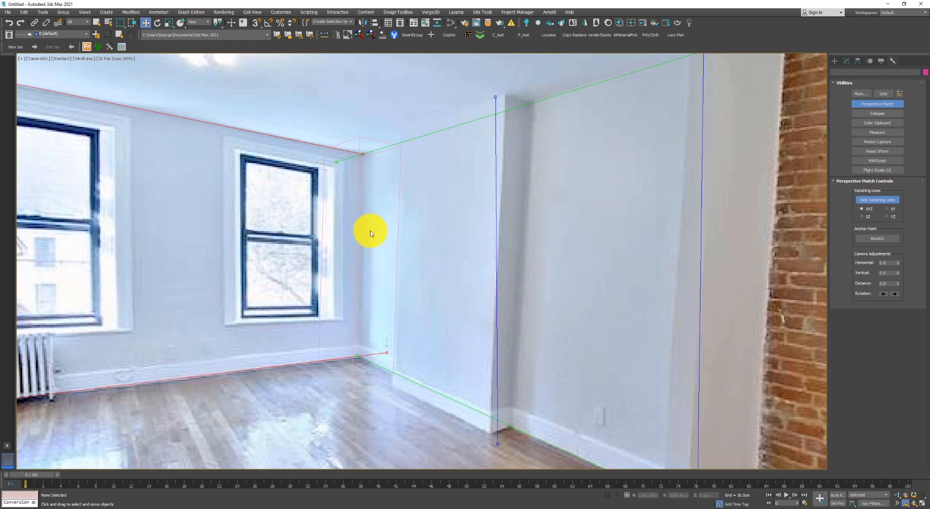
Align the blue vertical vanishing lines with the projecting wall's corner and the near pillar's edge, extending the pillar line past the floor.
scroll(370, 231, down, 2)
drag(439, 168, 444, 165)
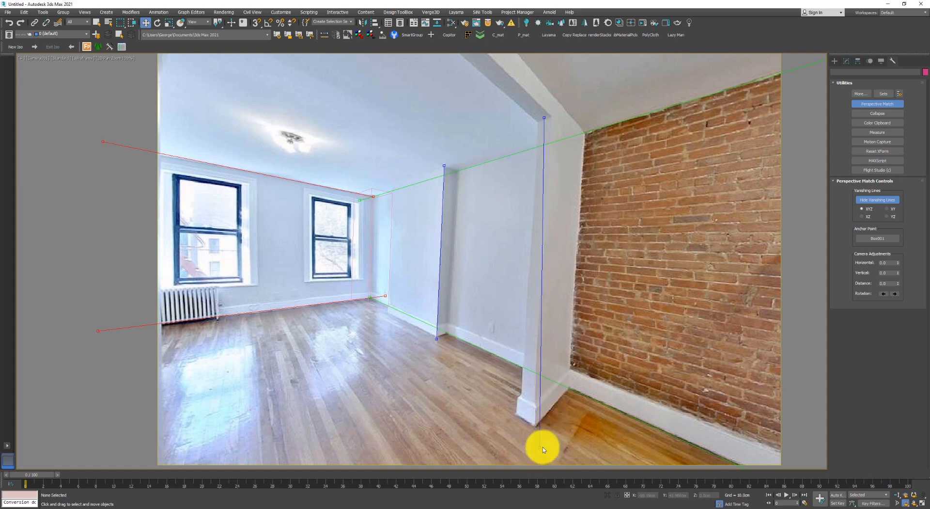
drag(538, 446, 396, 322)
drag(343, 163, 536, 443)
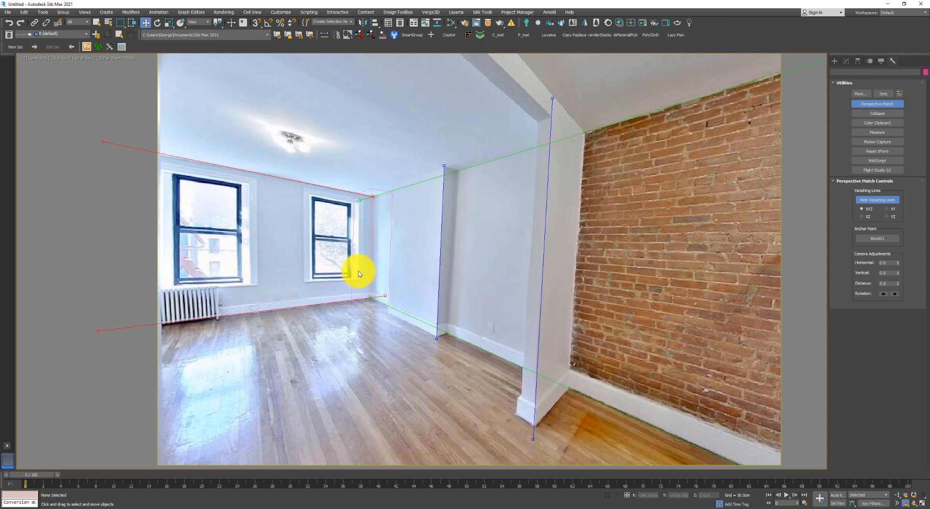
Fine-tune the camera's Horizontal and Distance adjustments so the reference box fits the far room corner between floor and ceiling.
scroll(322, 267, up, 5)
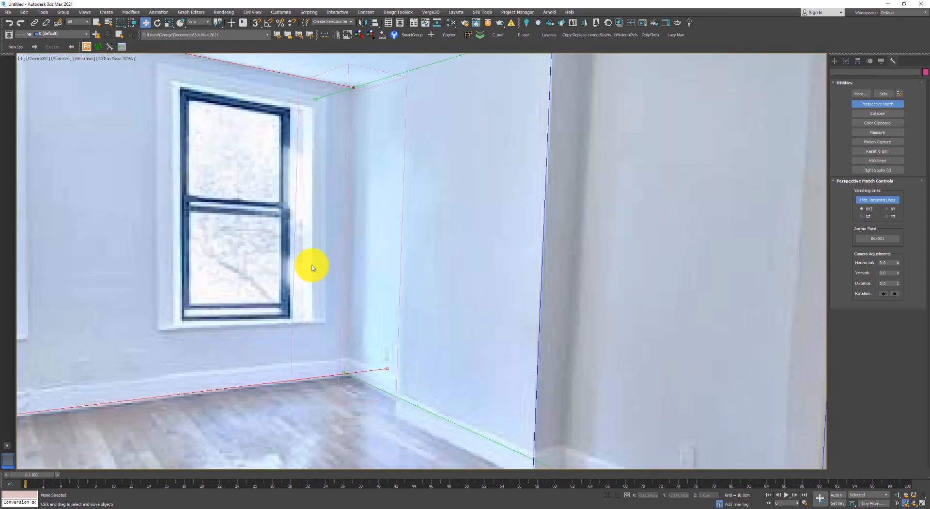
mouse_move(898, 262)
mouse_down()
mouse_move(896, 253)
mouse_move(897, 269)
mouse_up()
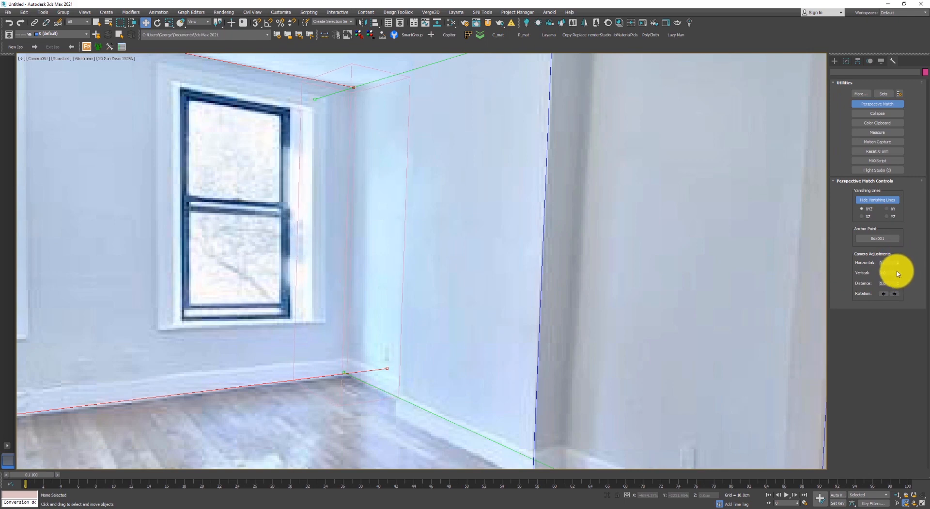
scroll(457, 192, down, 5)
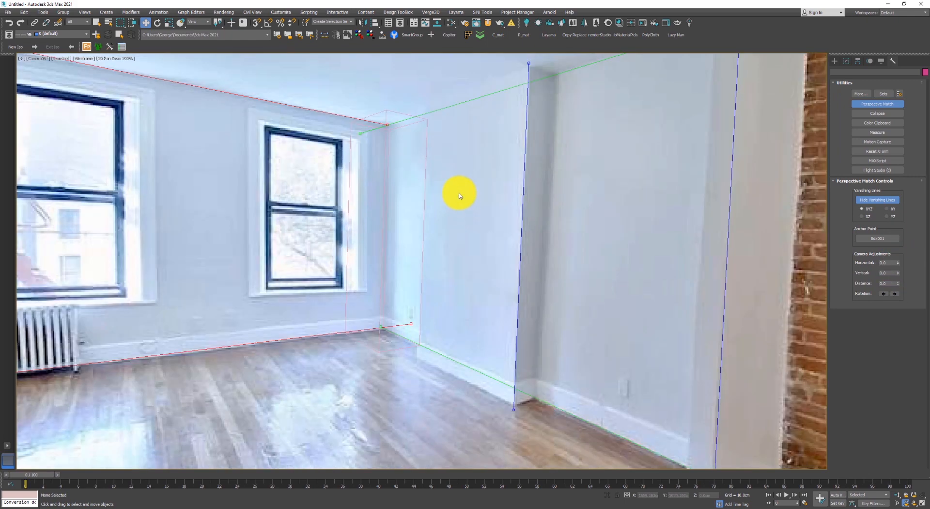
scroll(386, 120, up, 5)
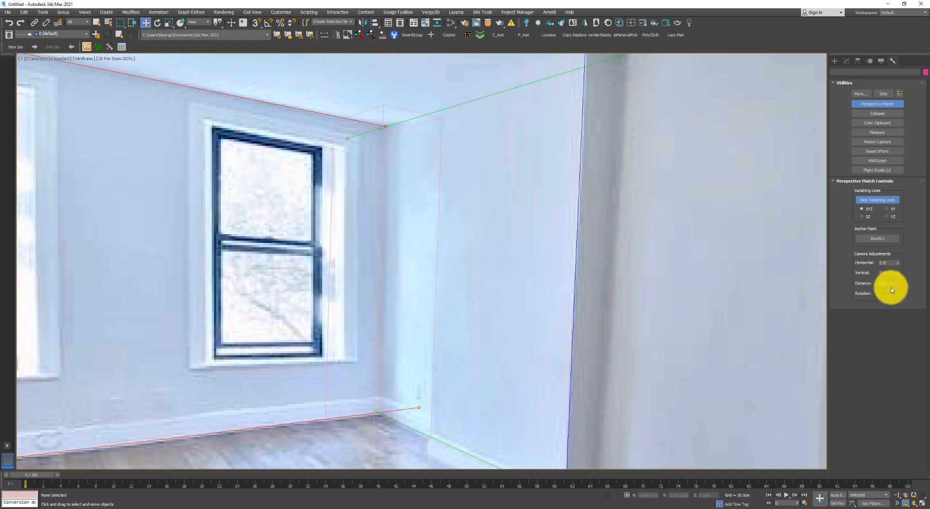
drag(898, 284, 899, 279)
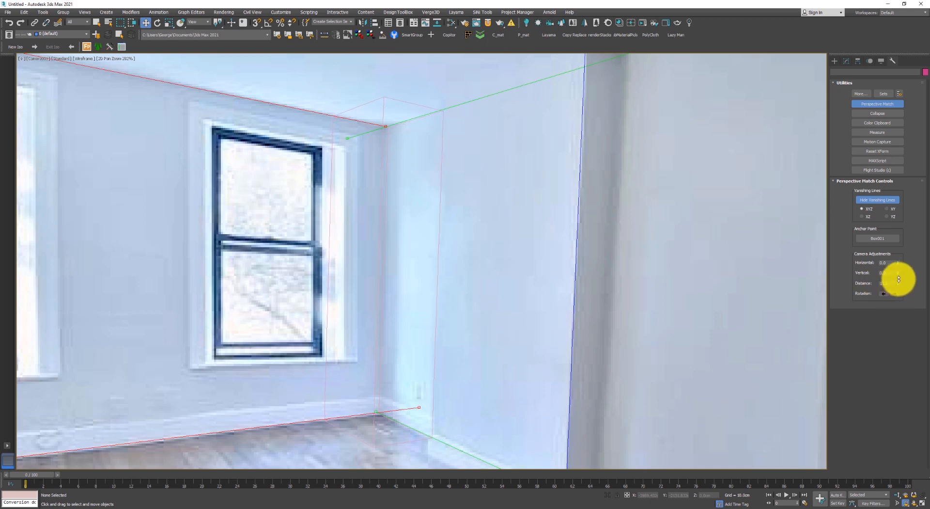
scroll(468, 295, down, 2)
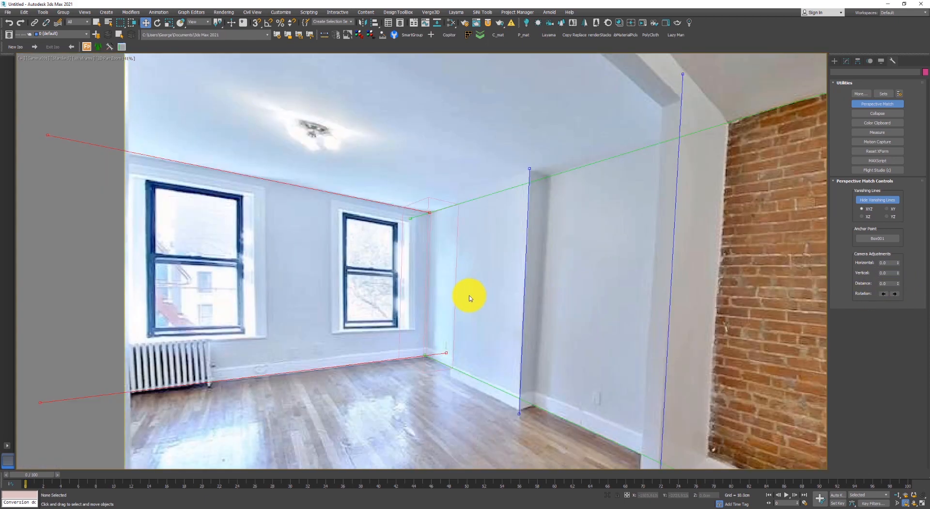
Delete the reference box's floor, ceiling and room-facing polygons, keeping only the two faces that lie on the corner's walls.
middle_drag(469, 296, 608, 289)
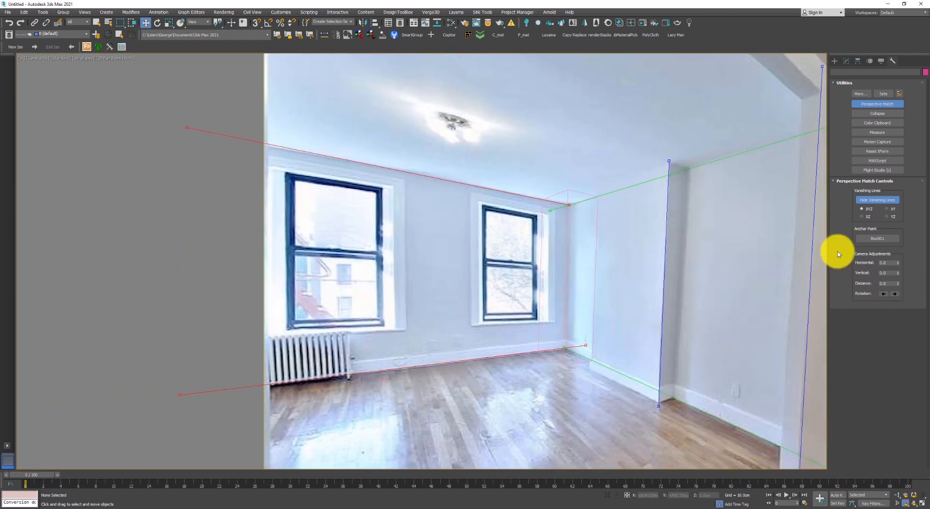
click(576, 202)
scroll(639, 264, down, 2)
middle_drag(650, 271, 457, 238)
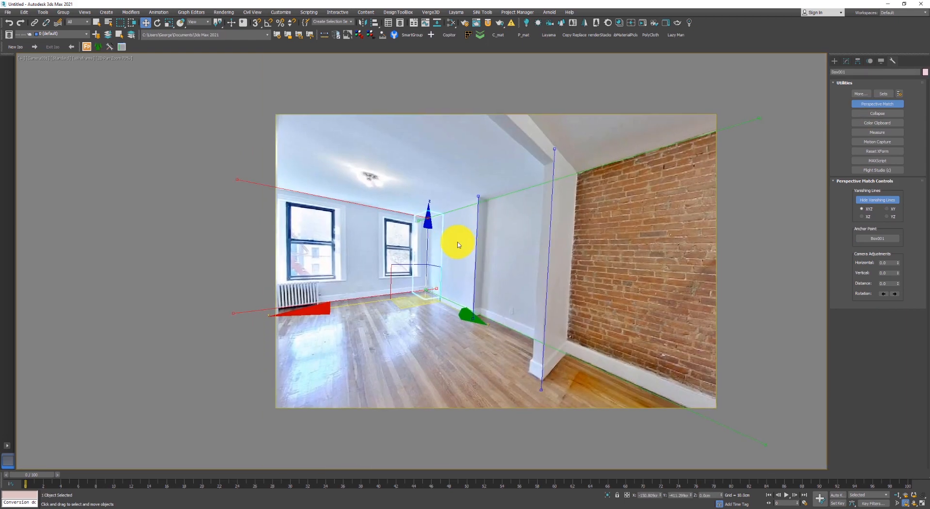
scroll(465, 232, up, 2)
click(846, 60)
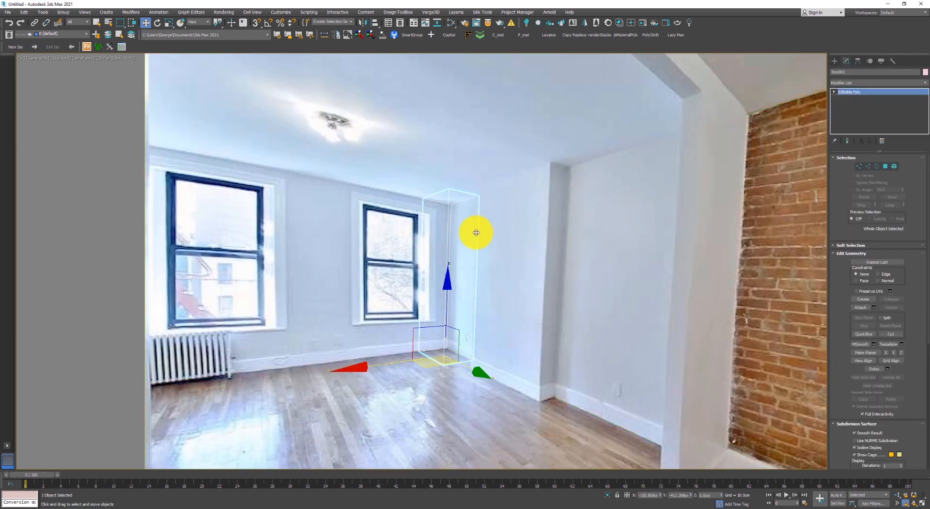
drag(451, 374, 438, 357)
key(Delete)
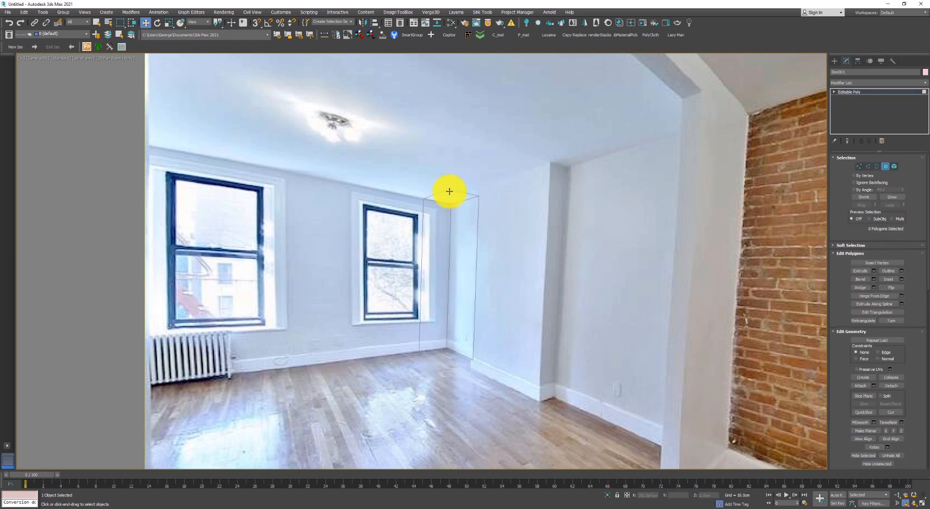
click(449, 191)
key(Delete)
Flip the normals of the two remaining wall polygons so they face into the room.
key(F3)
click(438, 242)
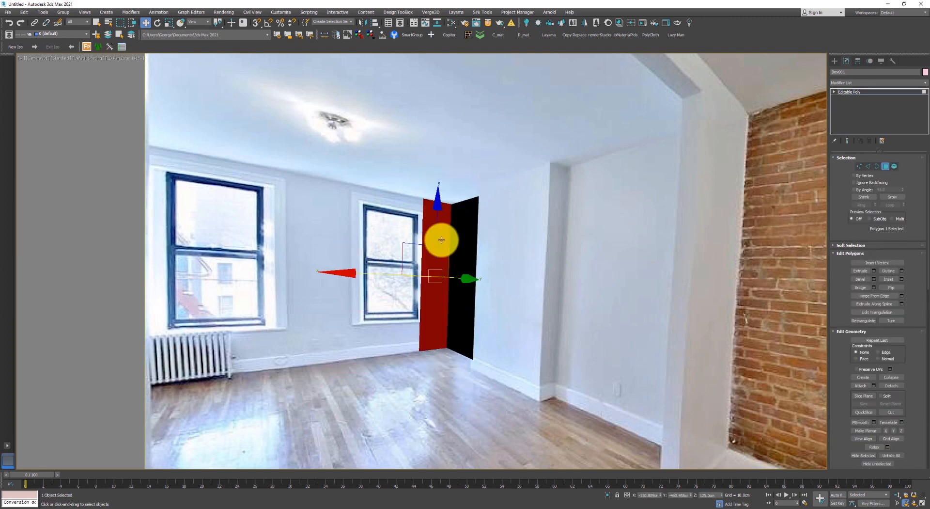
ctrl+click(446, 234)
right_click(448, 226)
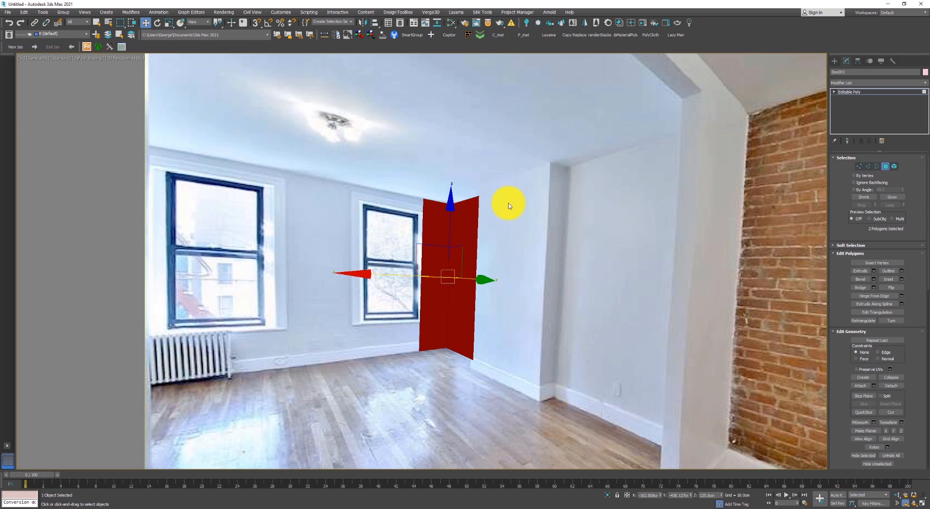
right_click(472, 214)
mouse_move(455, 285)
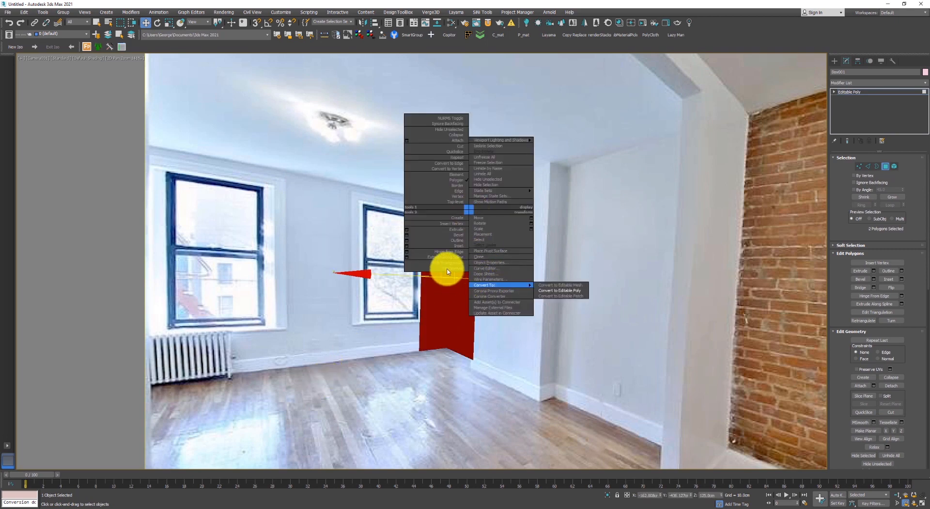
click(425, 275)
right_click(453, 268)
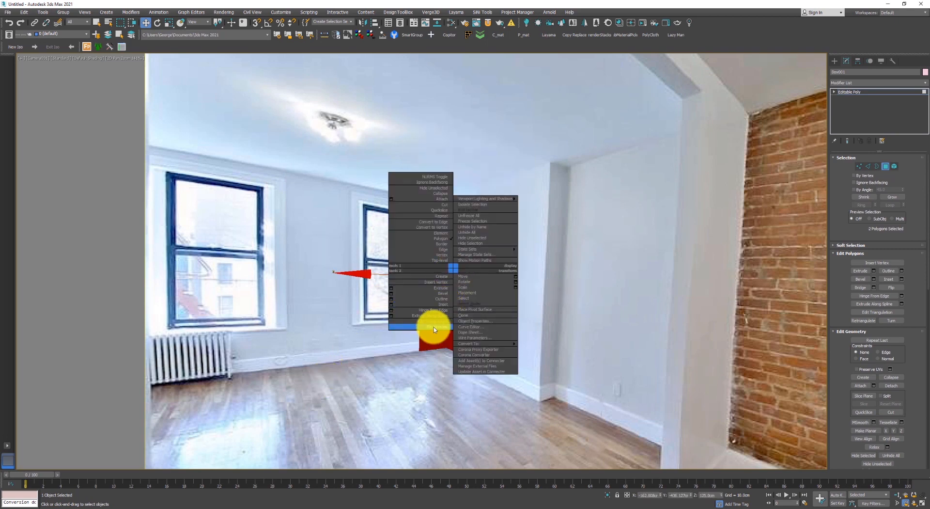
click(434, 328)
click(321, 246)
Move the window-side vertical edge of the wall mesh along the window wall to the far window's outer side near the photo's edge.
key(2)
click(423, 306)
scroll(406, 288, up, 2)
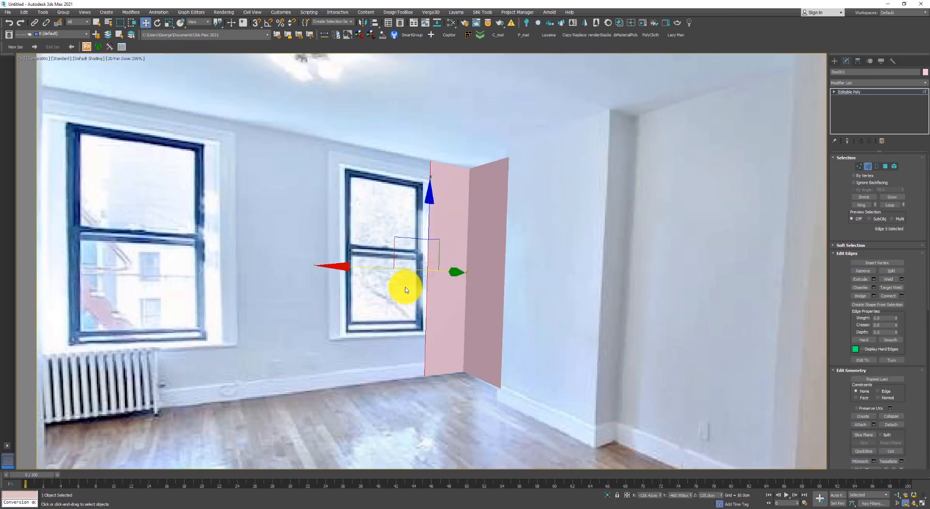
key(F3)
drag(371, 267, 33, 284)
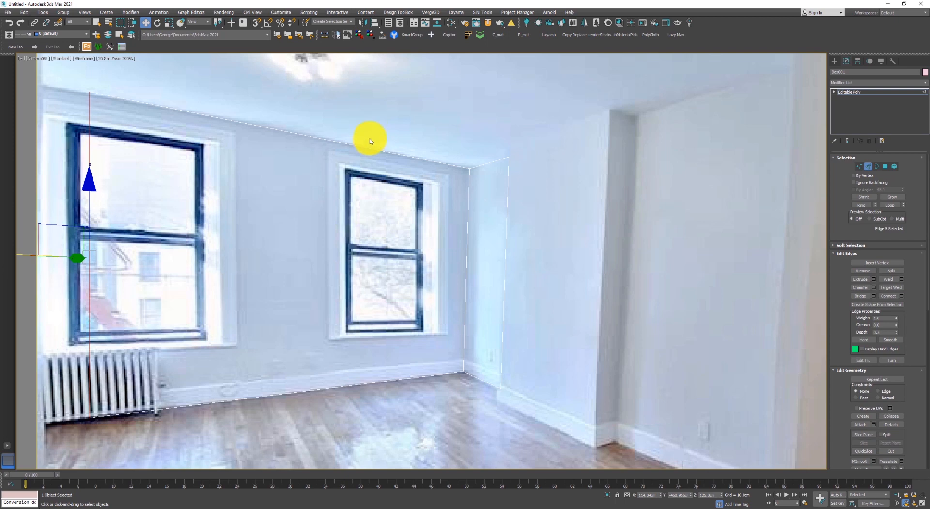
Insert a vertical edge loop across the window wall mesh, just beside the frame of the window above the radiator.
click(353, 147)
key(2)
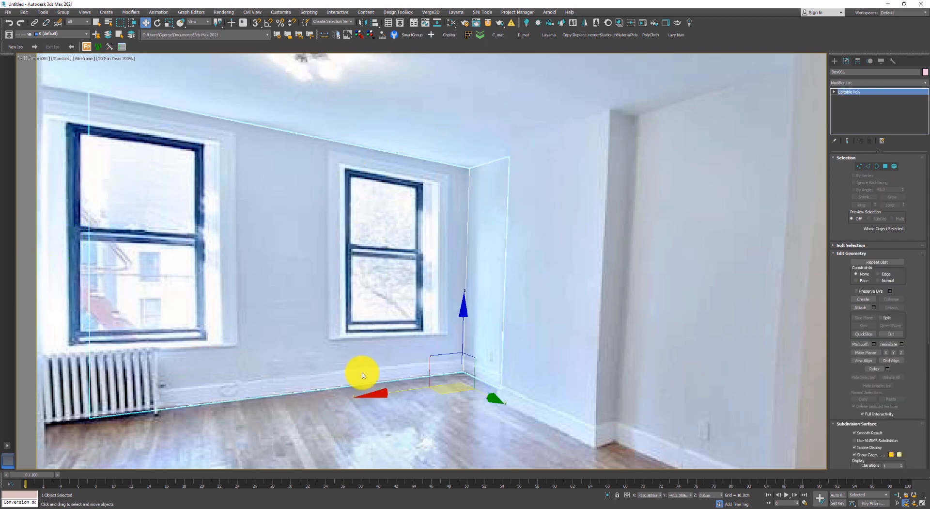
key(2)
drag(366, 353, 377, 411)
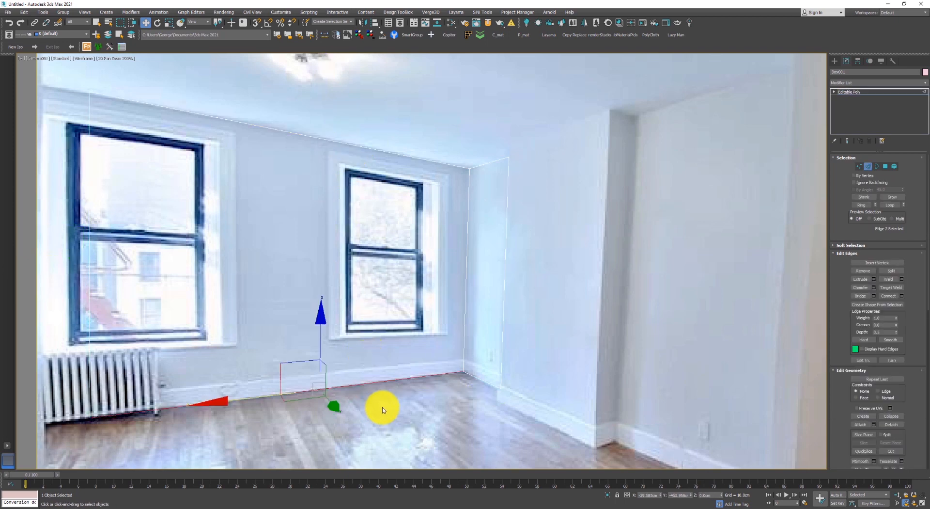
scroll(398, 320, down, 5)
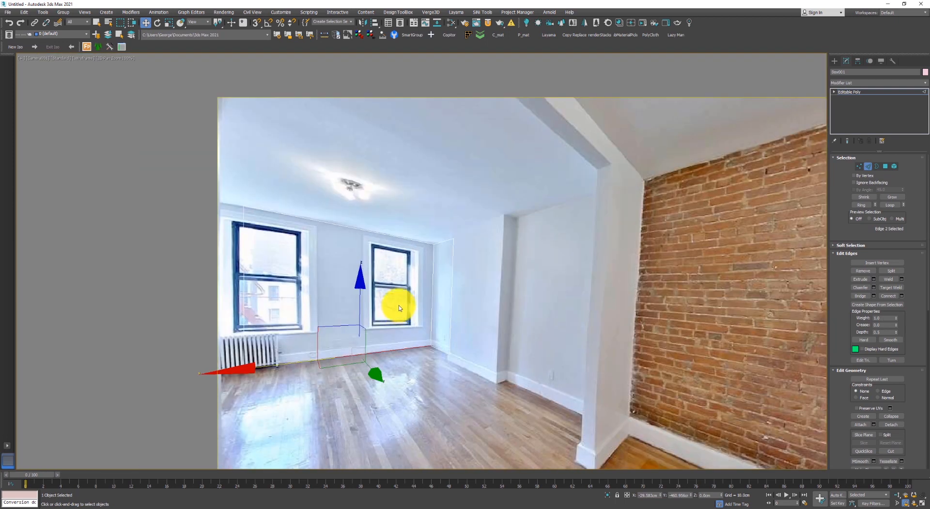
scroll(439, 279, up, 5)
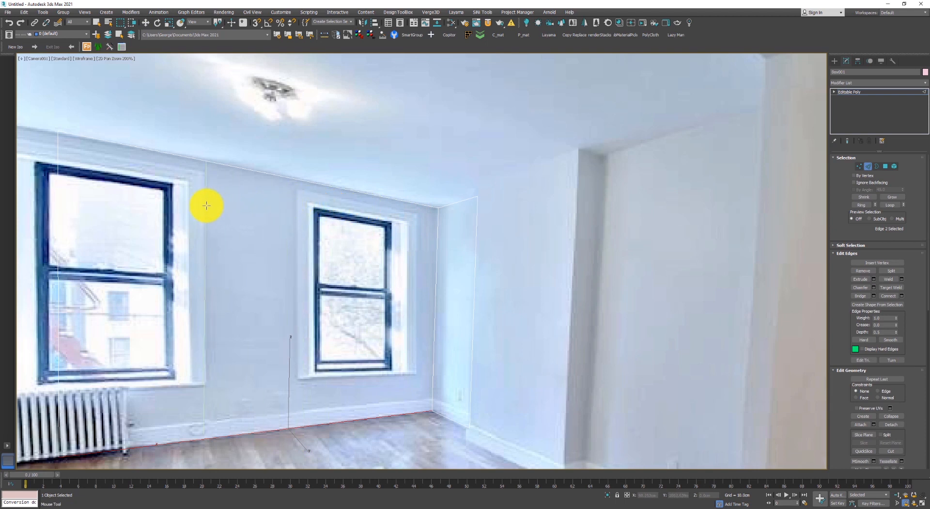
click(206, 205)
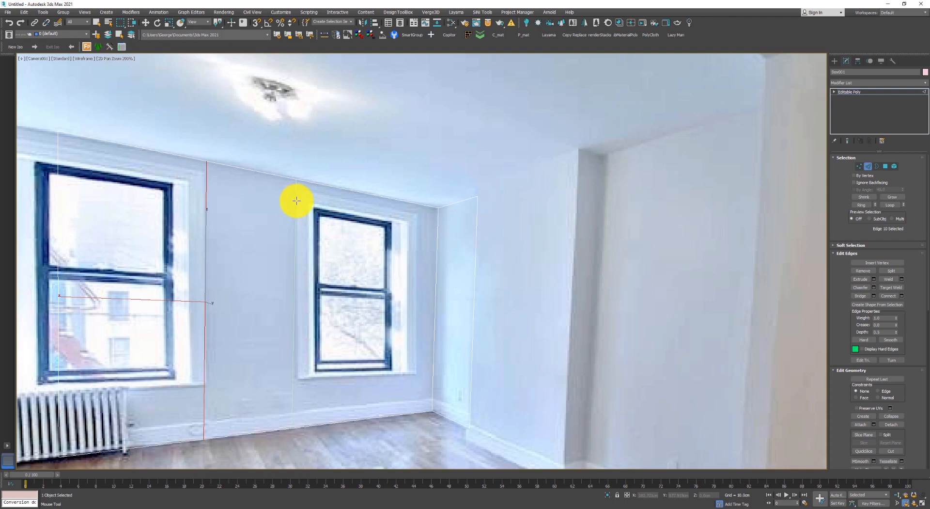
scroll(73, 184, down, 5)
key(w)
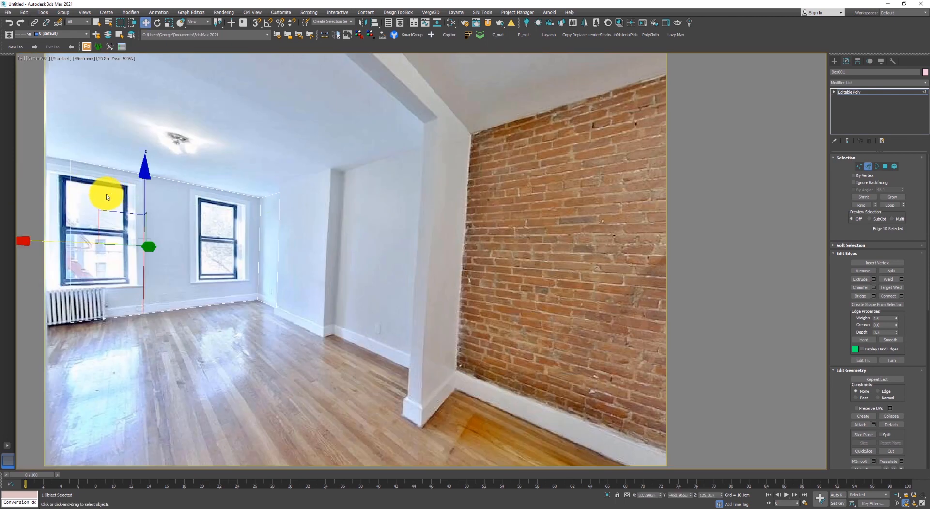
Extend the window wall mesh by moving its outer vertical edge along the wall well beyond the photo's border.
key(2)
key(2)
click(69, 241)
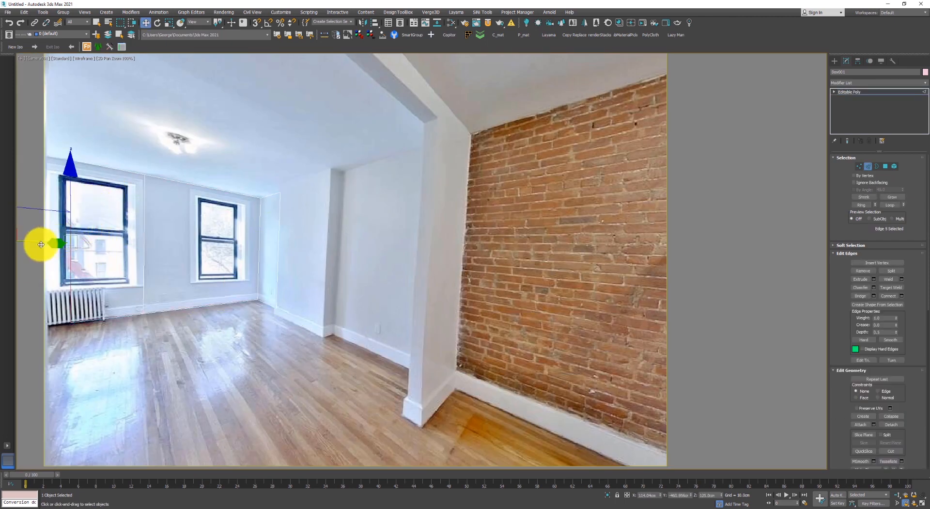
scroll(41, 245, down, 1)
middle_drag(41, 245, 280, 235)
scroll(225, 233, up, 1)
drag(216, 231, 124, 232)
scroll(317, 222, up, 2)
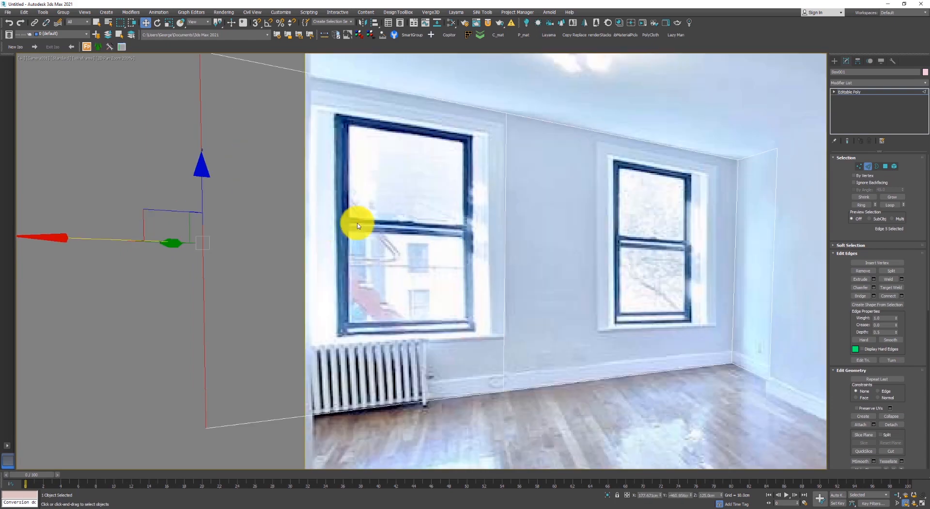
Select the ceiling vertex between the two windows and compare the wall mesh with the photo in shaded and wireframe display.
middle_drag(619, 254, 452, 238)
key(1)
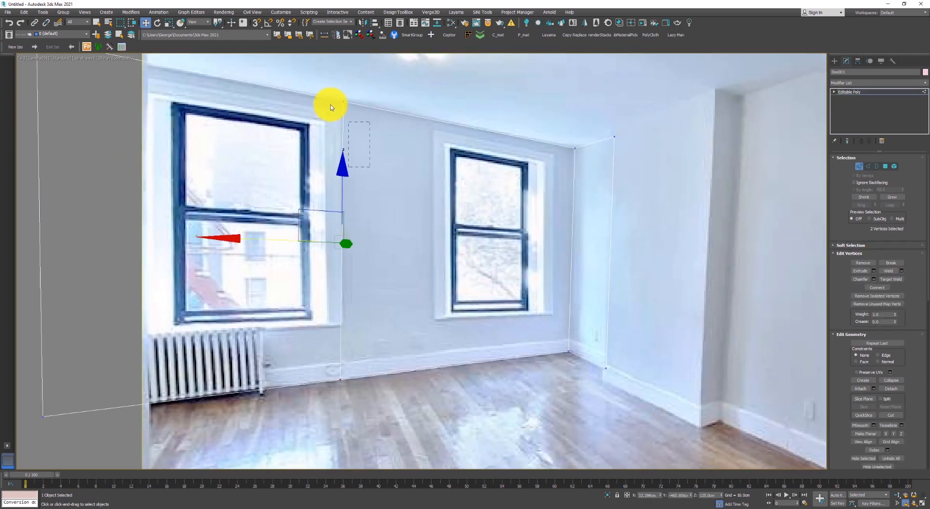
click(342, 102)
key(F3)
key(F3)
key(F3)
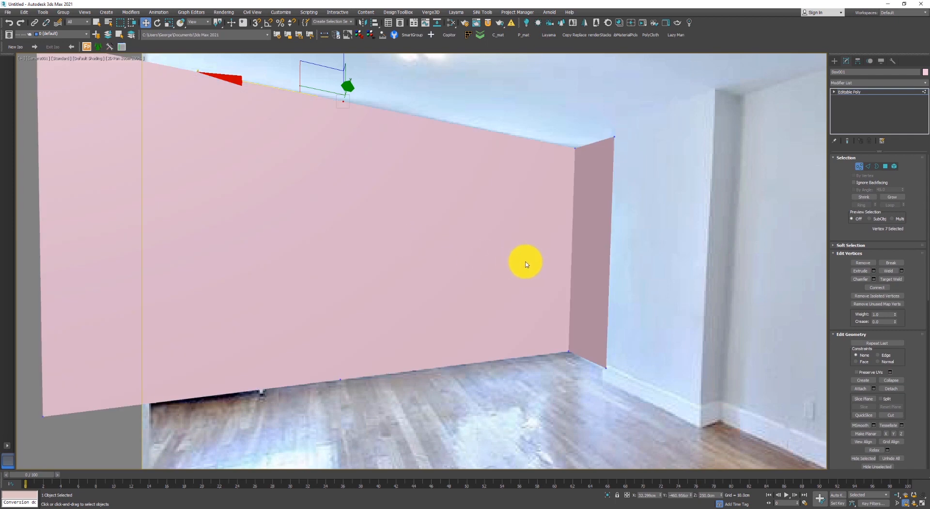
scroll(526, 264, down, 3)
key(F3)
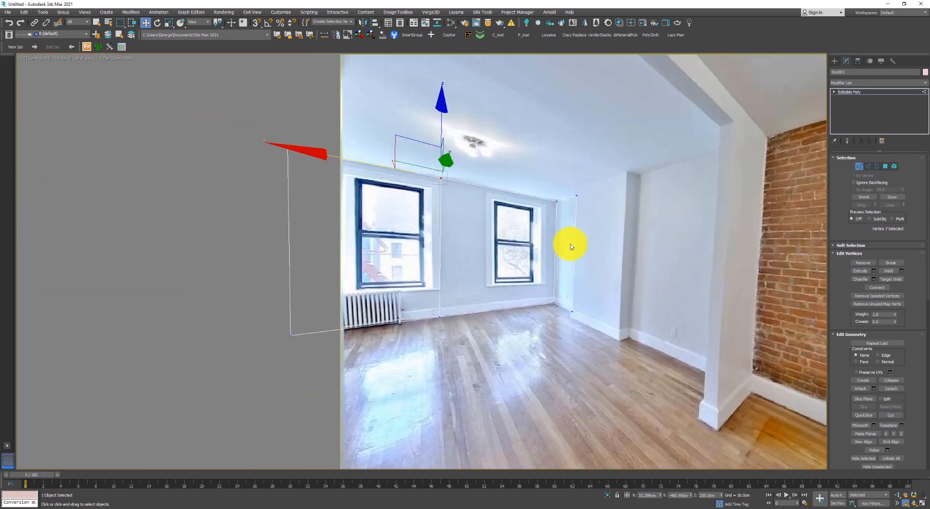
Try to shift the floor vertex of the edge between the windows along the wall's base, and undo the move.
scroll(567, 243, up, 3)
ctrl+click(372, 405)
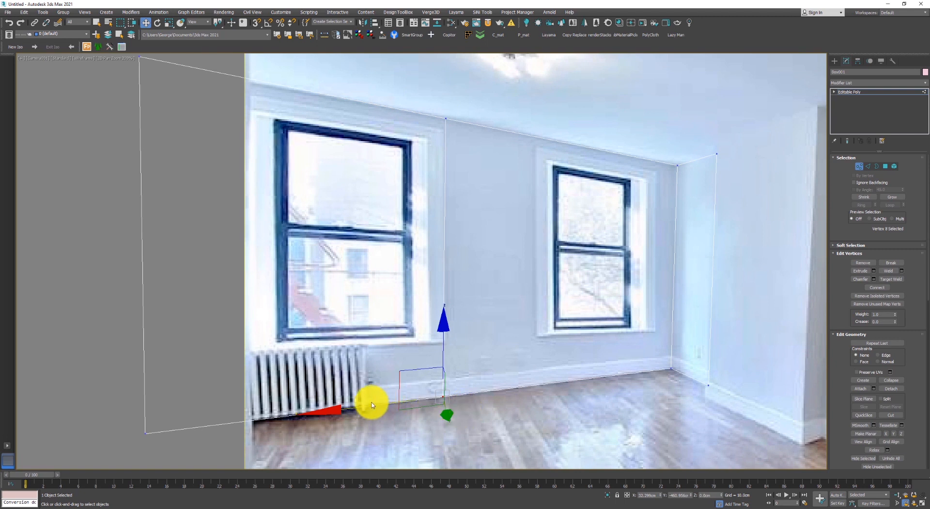
click(377, 409)
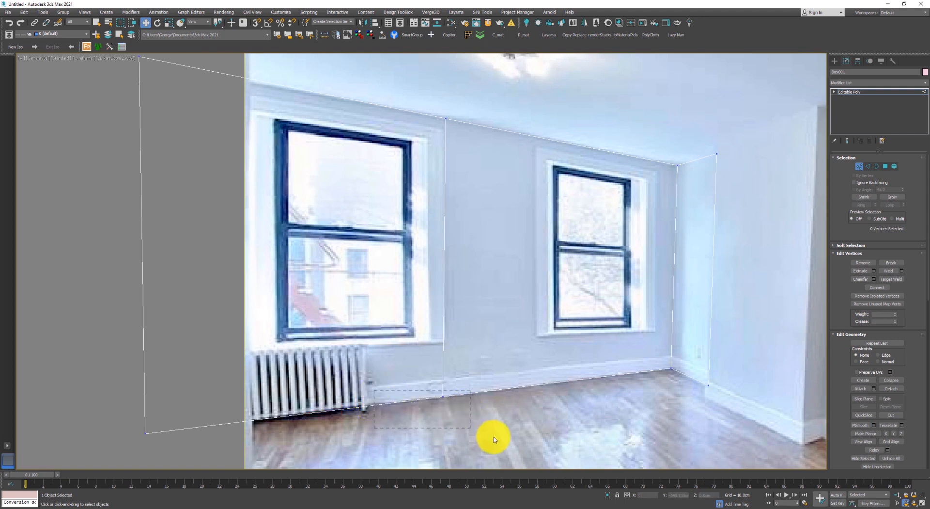
drag(494, 439, 491, 437)
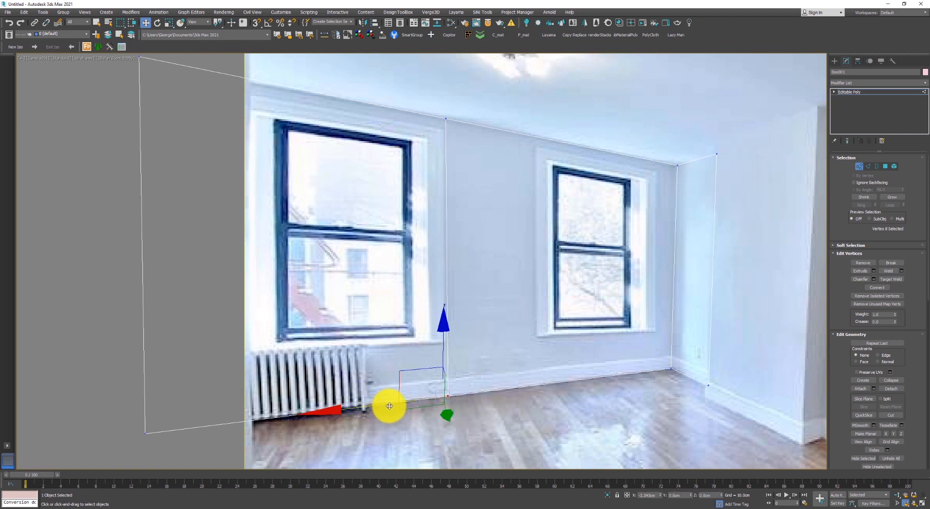
drag(389, 406, 439, 393)
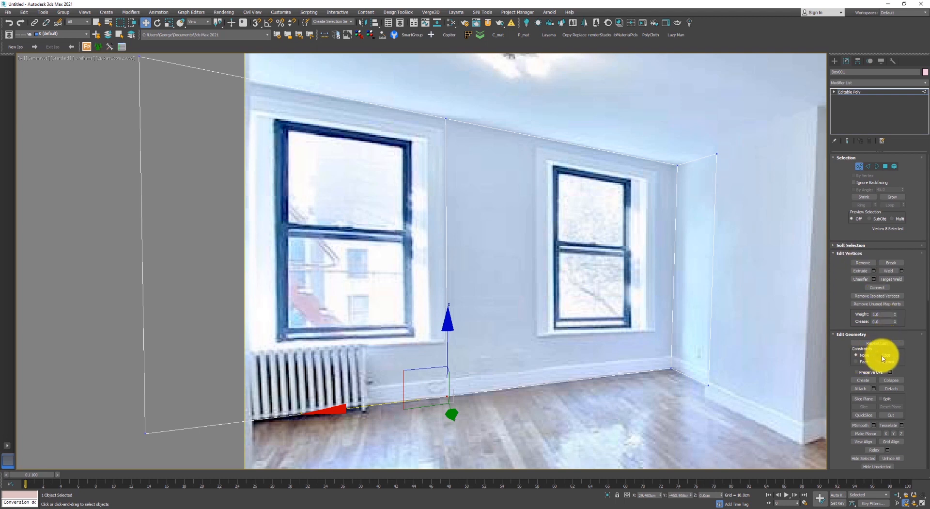
key(ctrl+z)
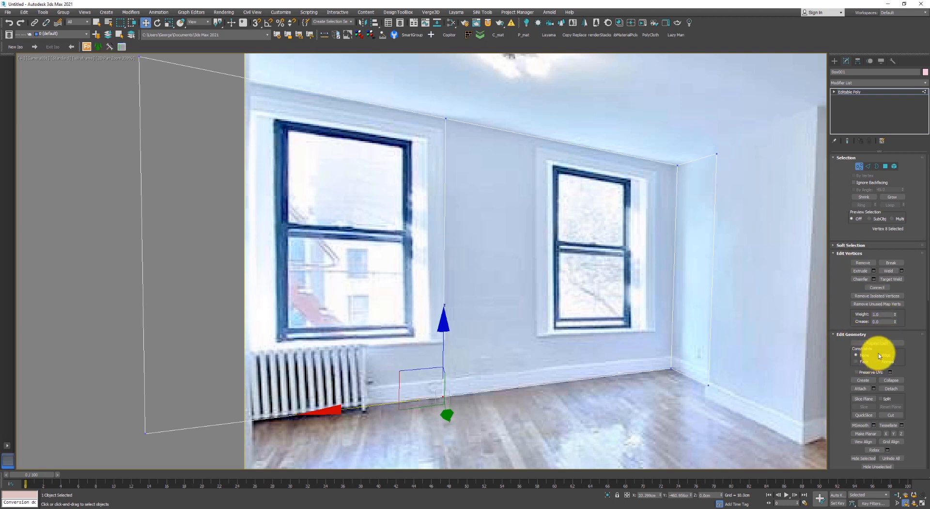
With movement constrained to edges, slide the vertical edge between the windows along the wall to the frame of the window above the radiator.
click(446, 118)
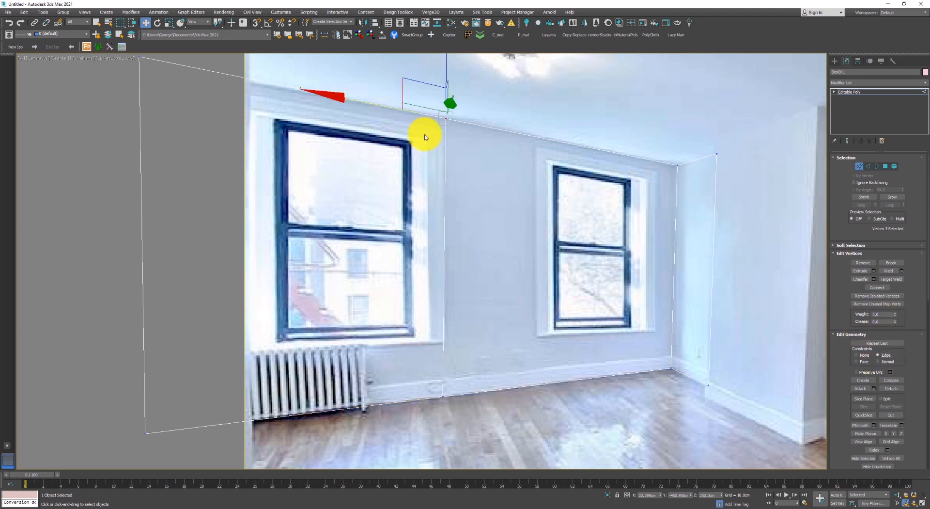
drag(357, 103, 354, 157)
click(443, 396)
drag(512, 506, 512, 504)
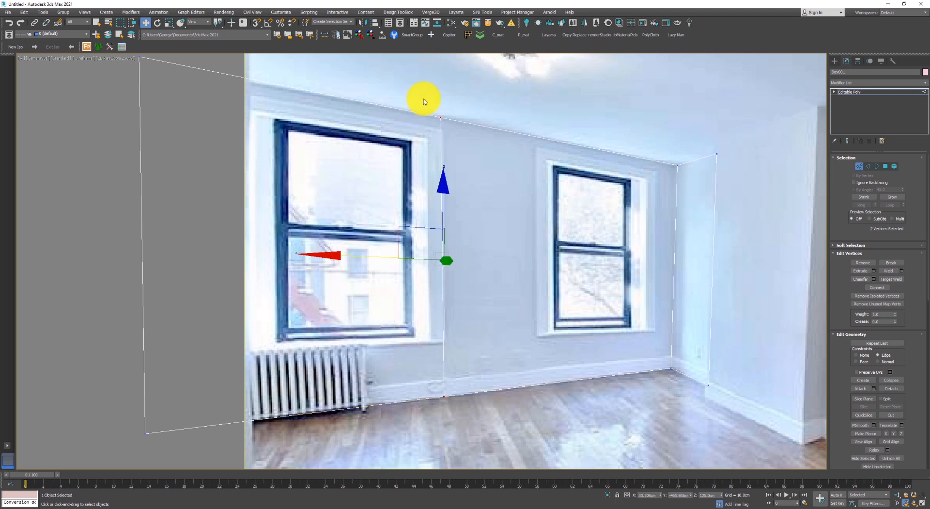
click(440, 117)
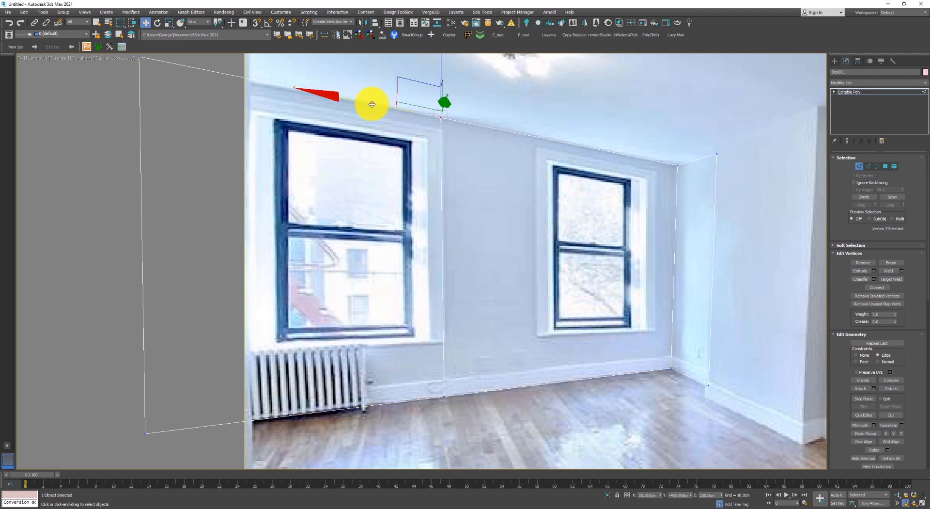
key(2)
click(446, 255)
mouse_move(367, 257)
mouse_down()
mouse_move(340, 256)
mouse_move(354, 258)
mouse_up()
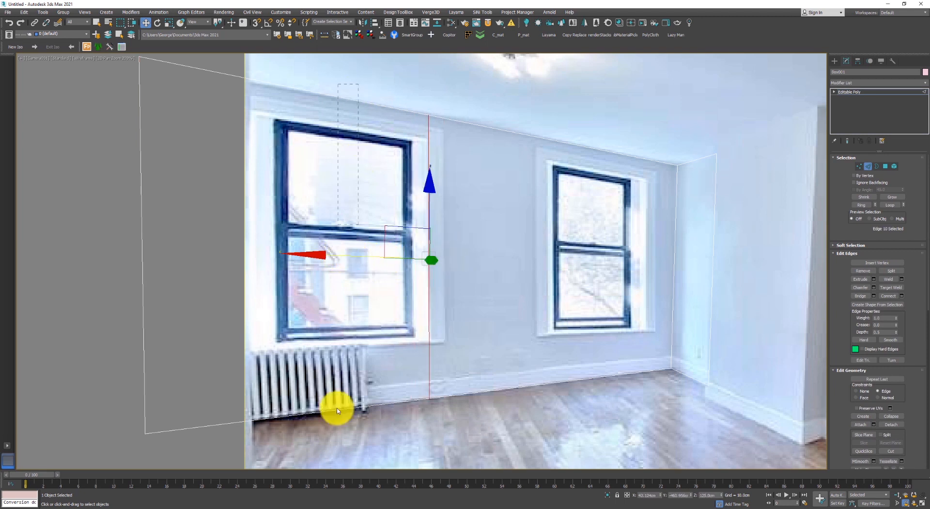
Connect the wall's ceiling and floor edges beyond it and slide the new vertical edge to the outer side of the window above the radiator.
drag(338, 411, 337, 413)
key(ctrl+shift+e)
drag(211, 250, 162, 243)
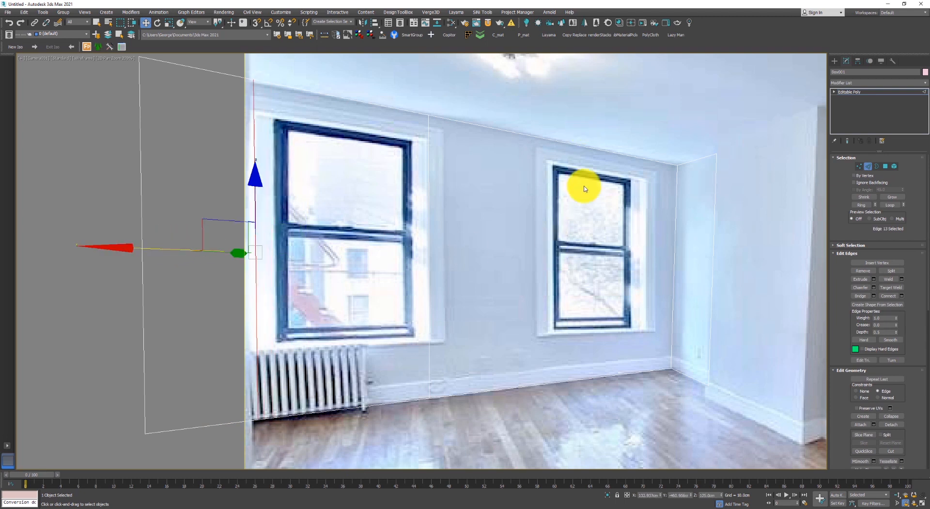
Insert a vertical edge across the wall at the far window and align it with the frame side facing the radiator window.
drag(585, 132, 605, 398)
key(ctrl+shift+e)
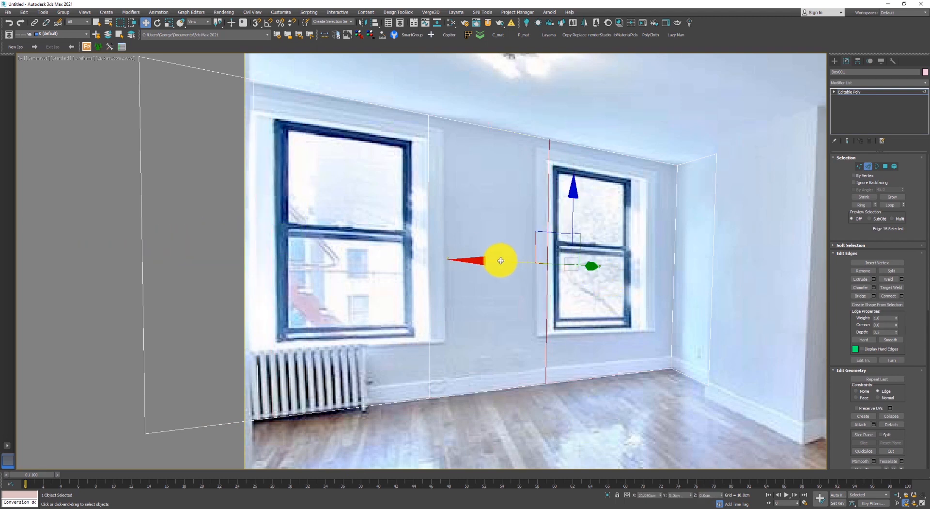
drag(499, 260, 499, 260)
key(1)
drag(515, 344, 595, 419)
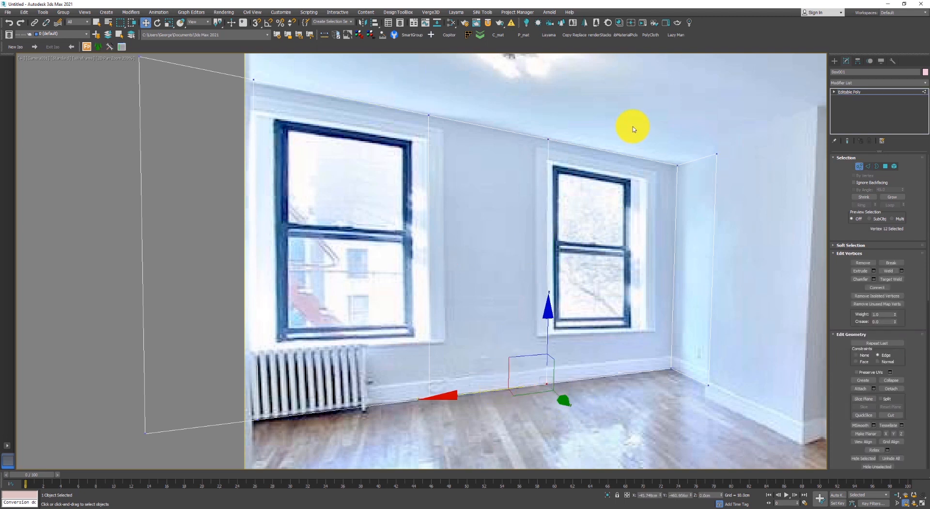
Insert another vertical edge and slide it to the far window's frame side nearest the room corner, aligning its floor vertex.
key(2)
drag(633, 129, 620, 424)
key(ctrl+shift+e)
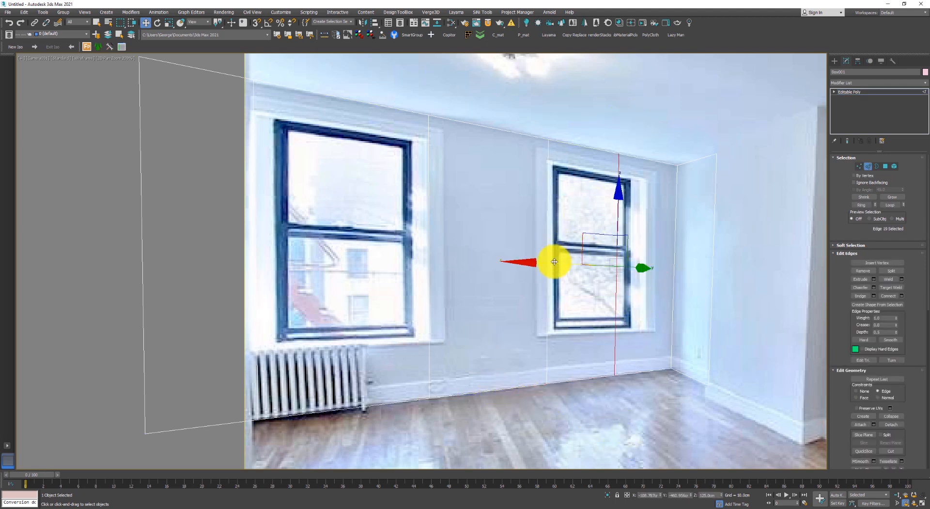
drag(583, 268, 584, 268)
key(1)
drag(613, 342, 662, 404)
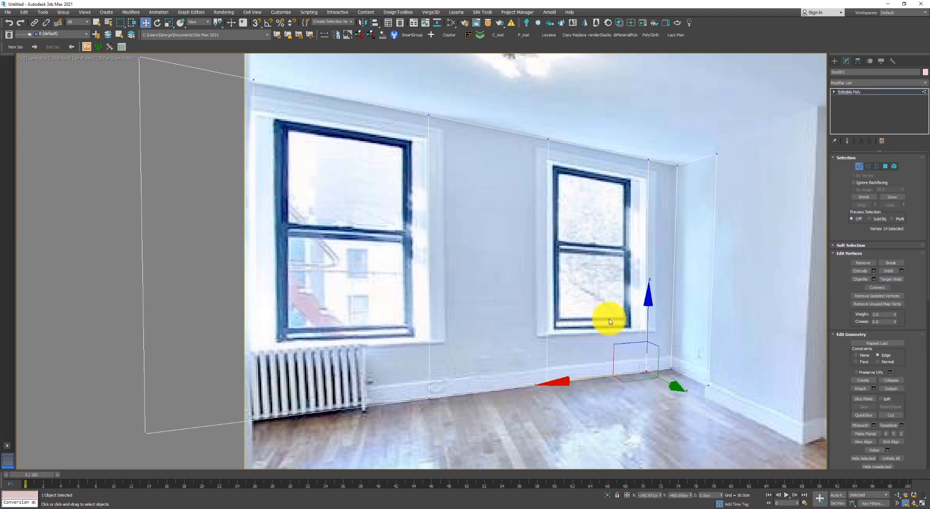
Connect all vertical edges of the window wall with a horizontal edge line and raise it to the tops of the windows.
key(2)
click(647, 263)
click(765, 261)
drag(681, 247, 78, 217)
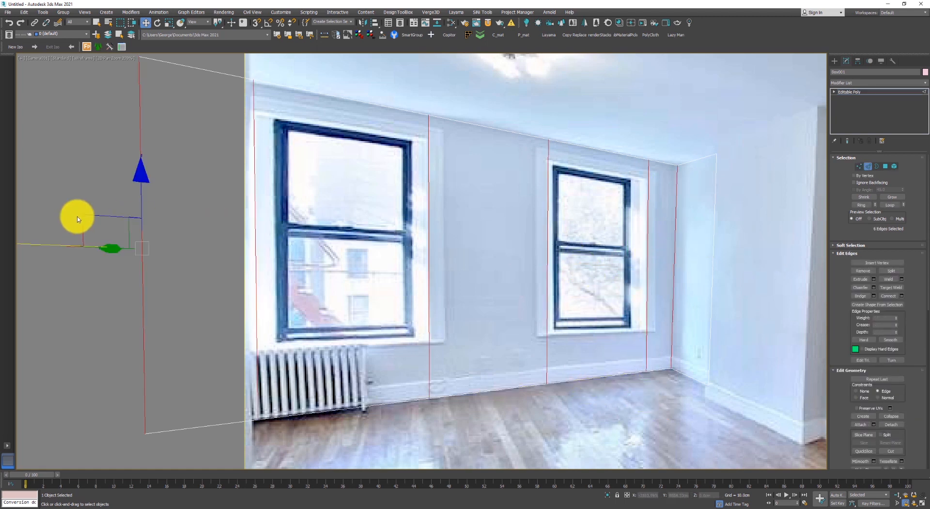
right_click(346, 208)
click(327, 235)
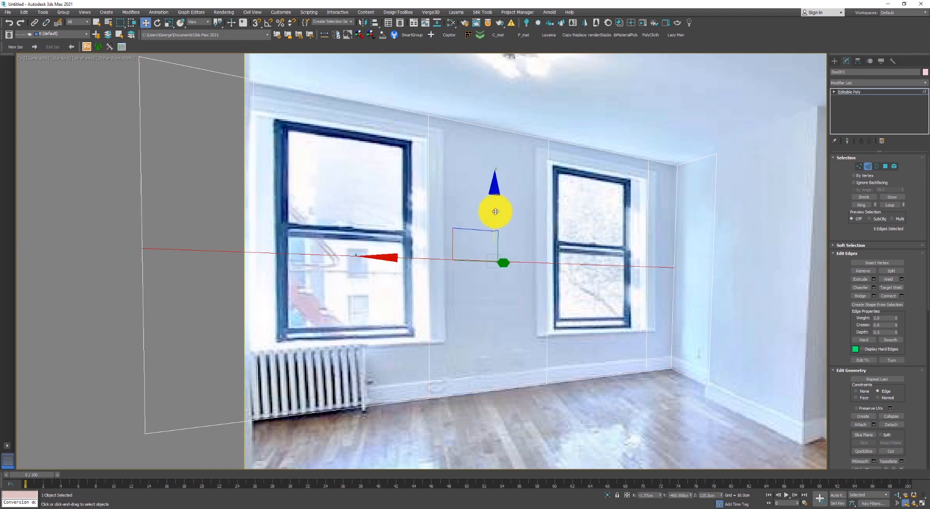
drag(495, 211, 513, 101)
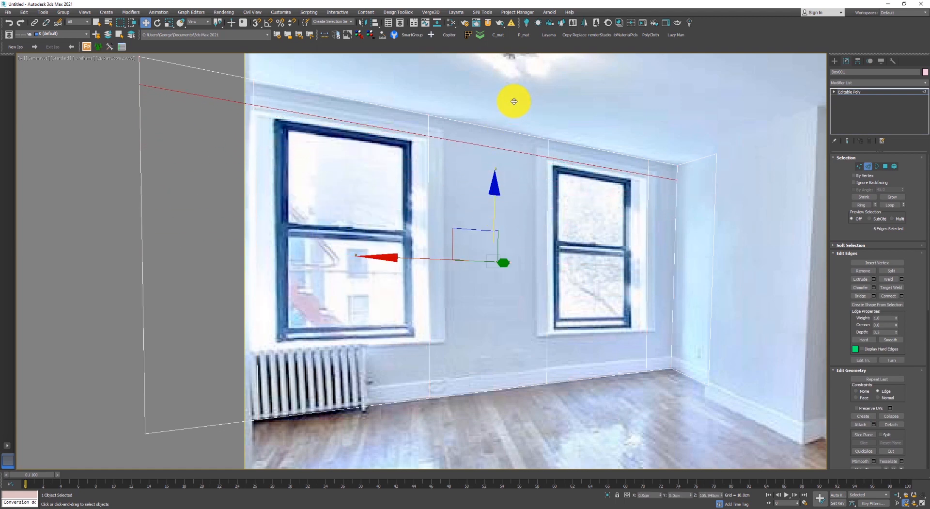
Connect the vertical edges below with a second horizontal line, lower it to the windowsills and fine-tune its vertices against the photo.
drag(61, 270, 684, 285)
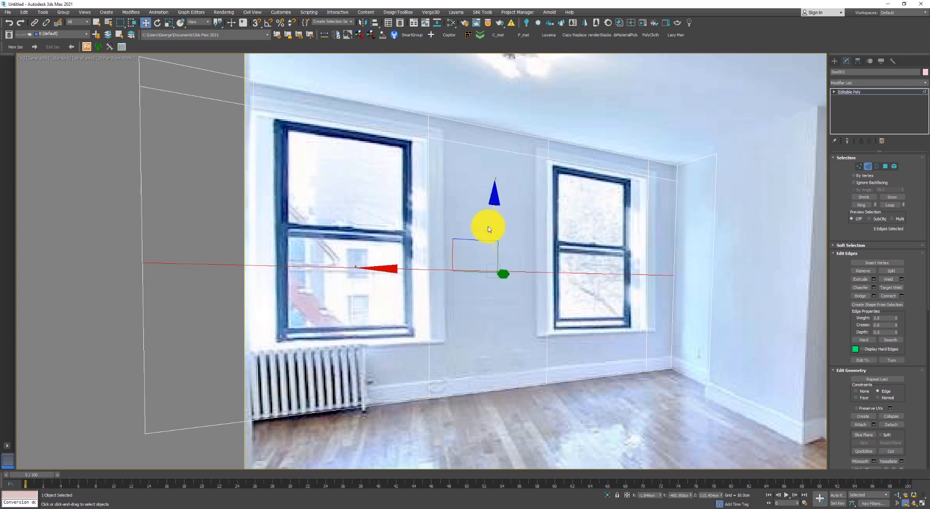
drag(488, 229, 516, 283)
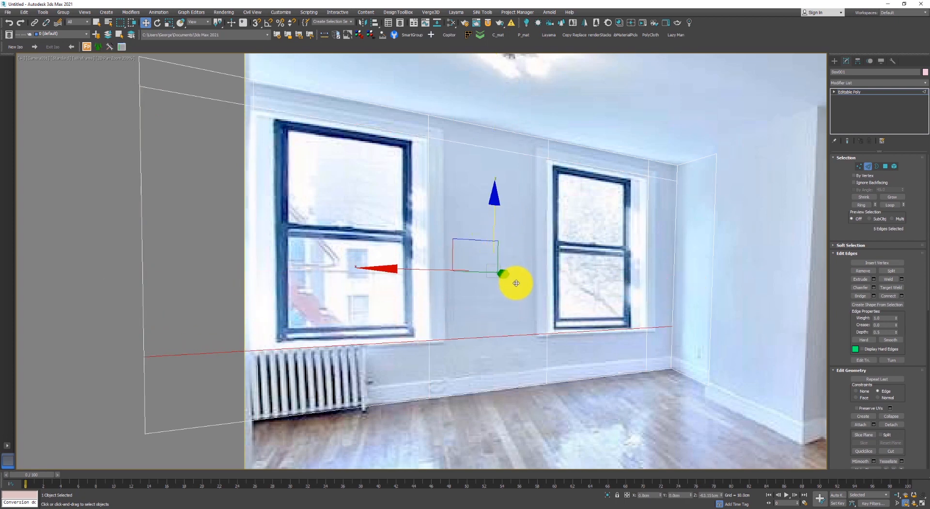
key(1)
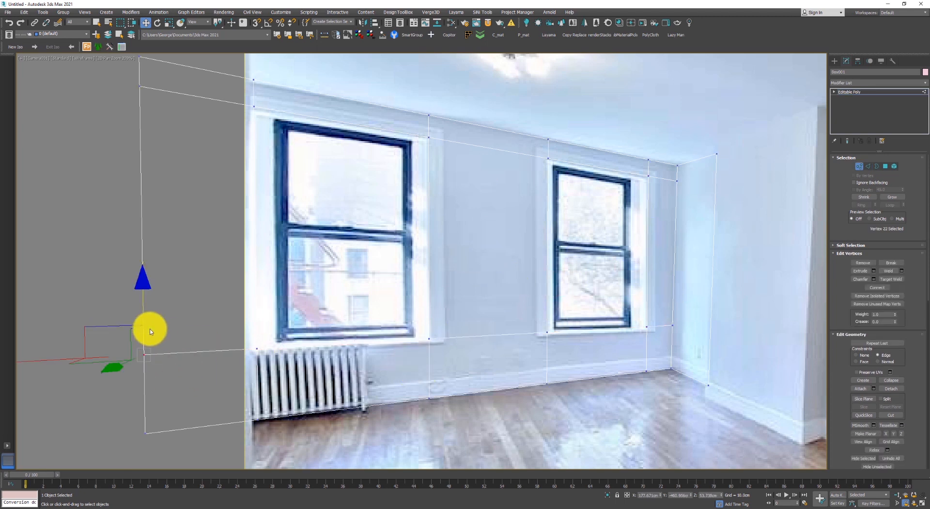
drag(144, 306, 144, 308)
drag(394, 305, 567, 361)
drag(494, 271, 494, 272)
drag(616, 306, 682, 339)
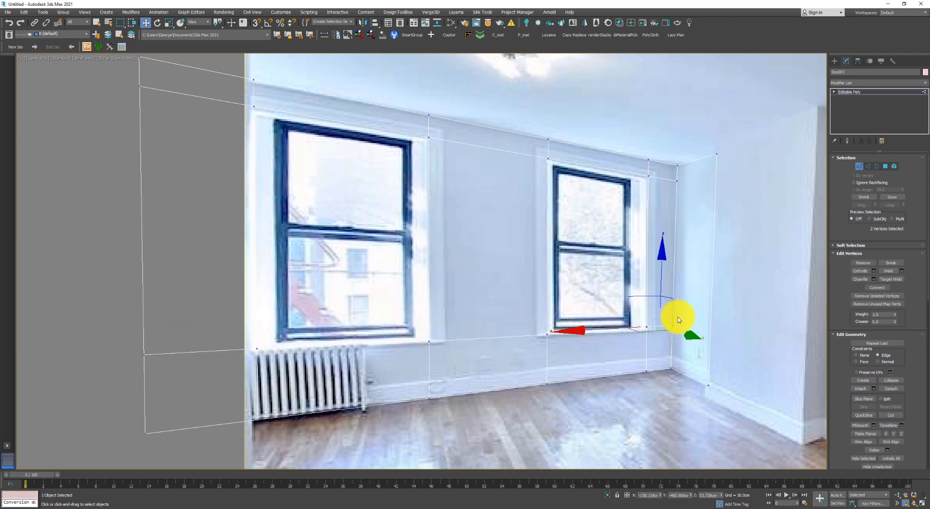
Select the polygons over both windows, set the movement constraint to None and extrude them away from the room as window recesses.
key(4)
click(599, 251)
ctrl+click(332, 238)
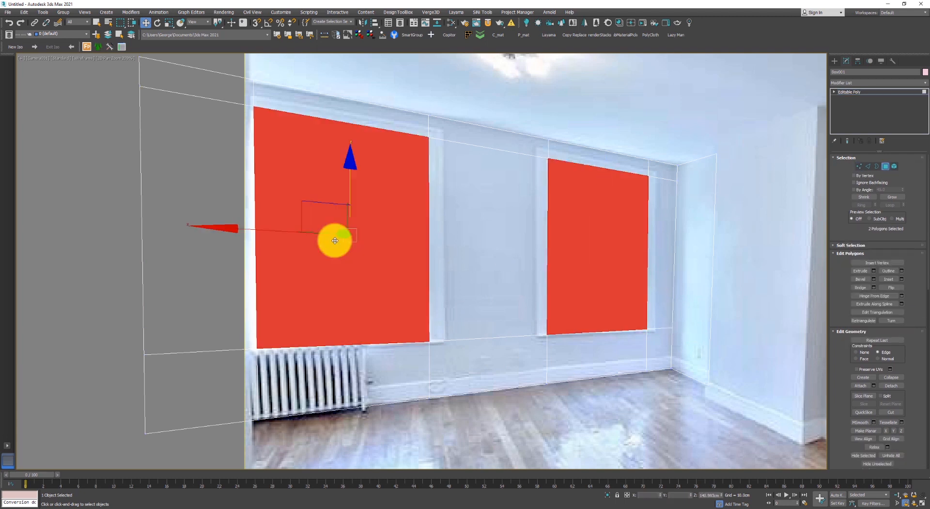
drag(344, 233, 255, 228)
key(ctrl+z)
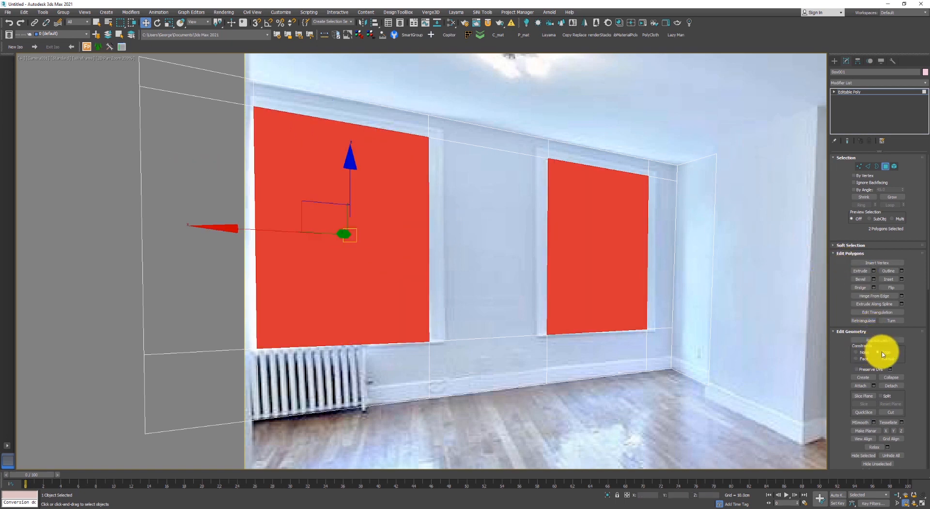
click(863, 352)
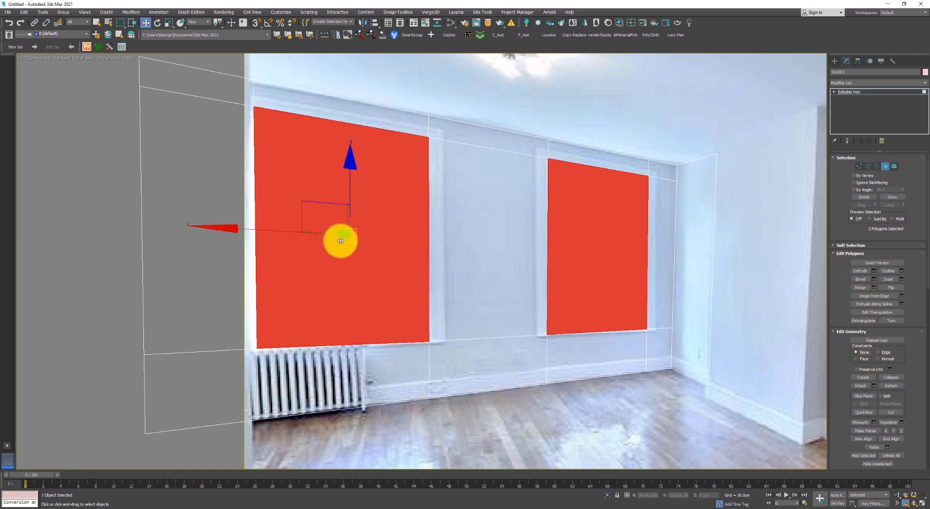
mouse_move(339, 238)
mouse_down()
mouse_move(324, 247)
mouse_move(328, 233)
mouse_move(378, 213)
mouse_move(322, 240)
mouse_move(353, 247)
mouse_up()
drag(338, 233, 373, 234)
Delete the two recessed window polygons in the perspective view to open the windows, and display the mesh shaded.
key(p)
scroll(415, 207, down, 2)
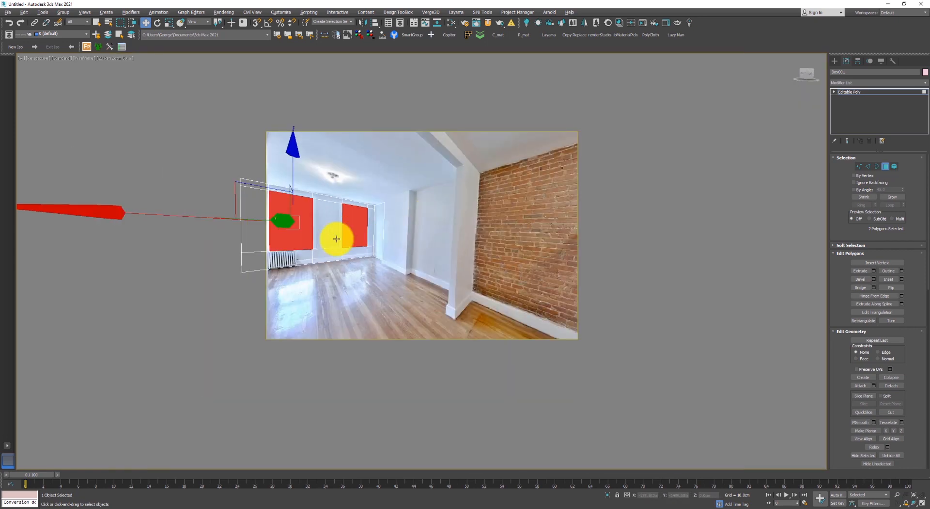
mouse_move(336, 238)
alt+middle_down()
mouse_move(374, 260)
mouse_move(334, 227)
alt+middle_up()
scroll(334, 227, up, 2)
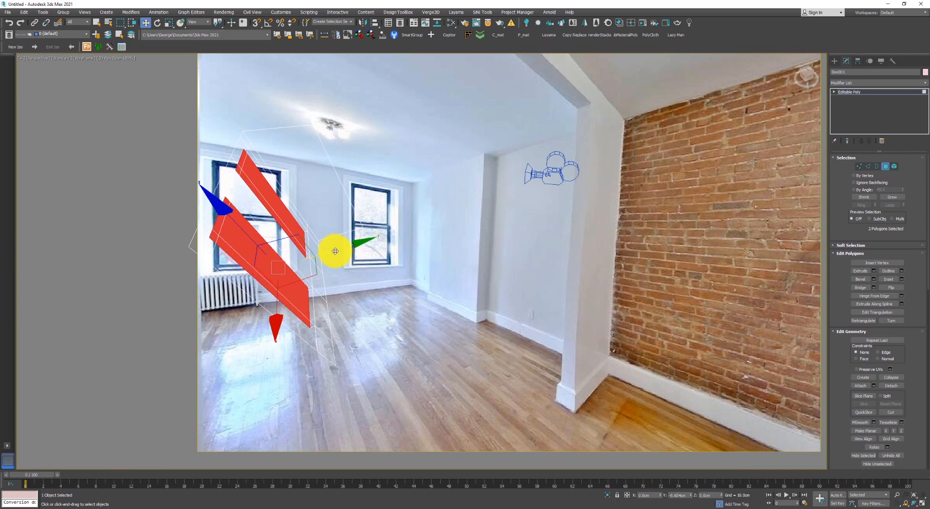
click(371, 204)
key(3)
key(F3)
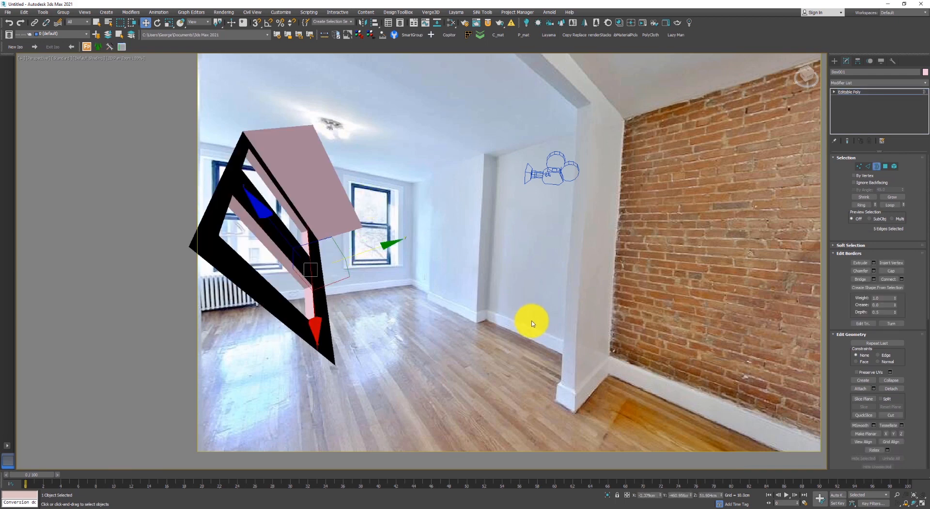
Examine the wall mesh and the depth of its window openings from several angles, without the photo aligned behind it.
mouse_move(540, 326)
alt+middle_down()
mouse_move(475, 302)
mouse_move(534, 319)
alt+middle_up()
mouse_move(534, 319)
alt+middle_down()
mouse_move(494, 314)
mouse_move(507, 310)
alt+middle_up()
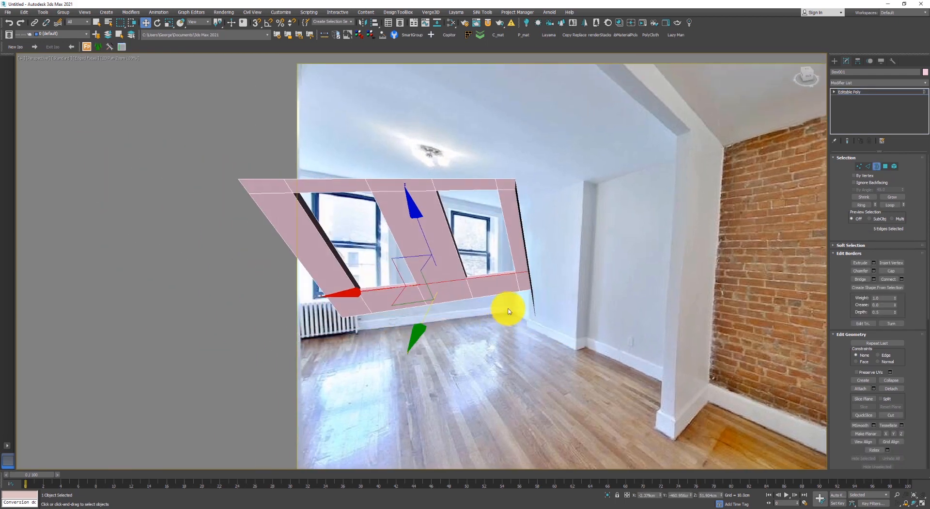
click(120, 58)
click(156, 65)
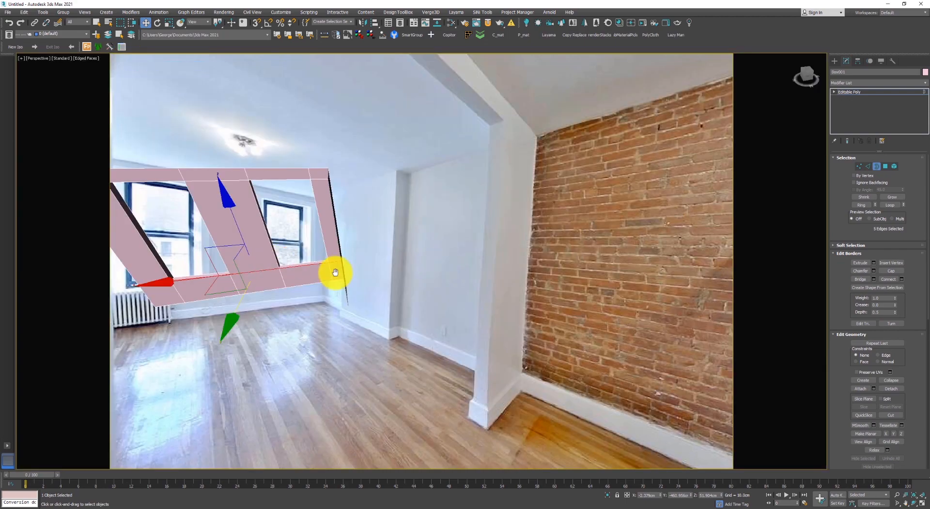
mouse_move(332, 269)
alt+middle_down()
mouse_move(494, 253)
mouse_move(484, 257)
mouse_move(498, 239)
mouse_move(390, 256)
mouse_move(474, 232)
mouse_move(453, 224)
mouse_move(475, 224)
mouse_move(462, 241)
mouse_move(530, 172)
alt+middle_up()
key(f)
scroll(455, 251, down, 3)
key(F3)
alt+middle_drag(509, 287, 482, 157)
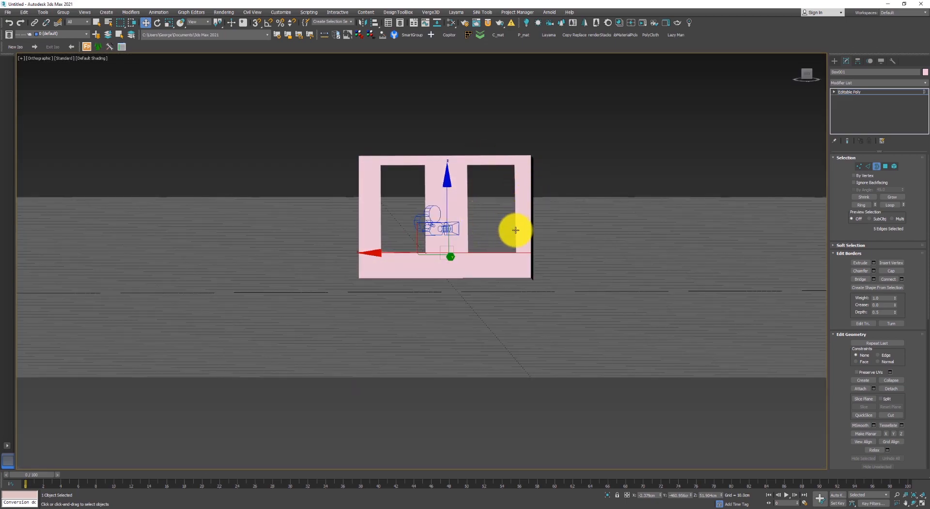
alt+middle_drag(542, 276, 577, 307)
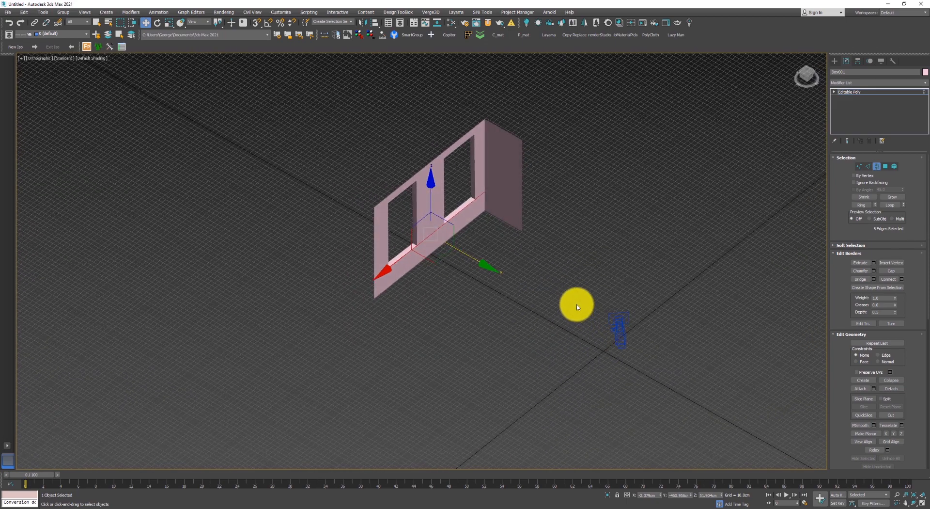
Select the free vertical edge of the short side wall and return to the maximized camera view over the photo in wireframe.
key(6)
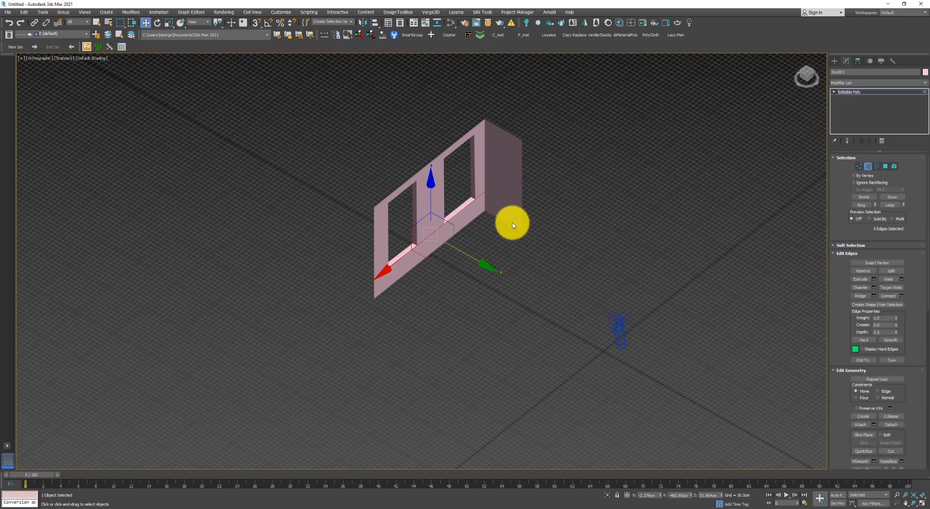
key(2)
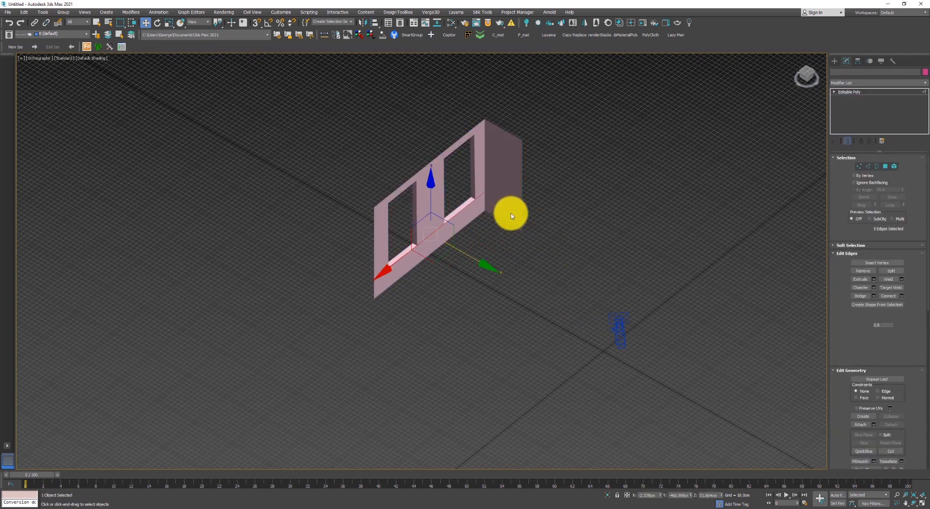
click(505, 199)
key(c)
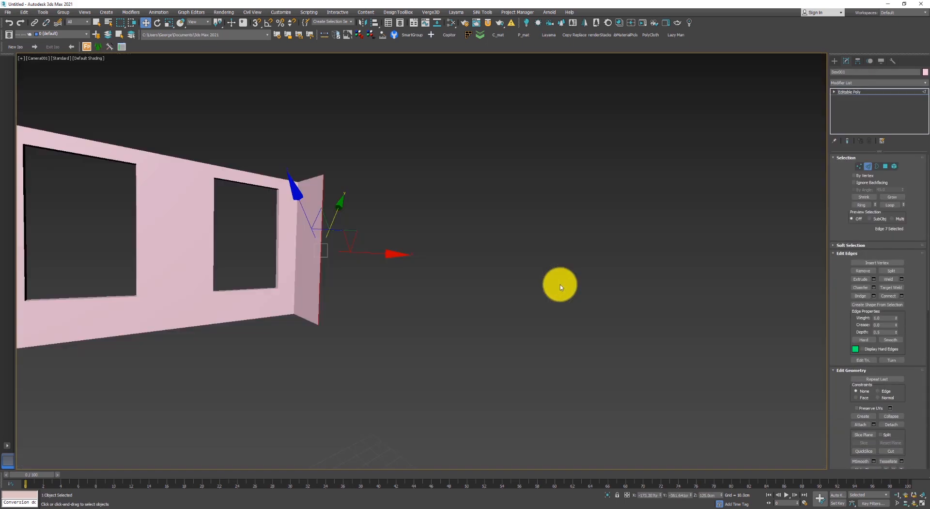
key(alt+w)
click(613, 367)
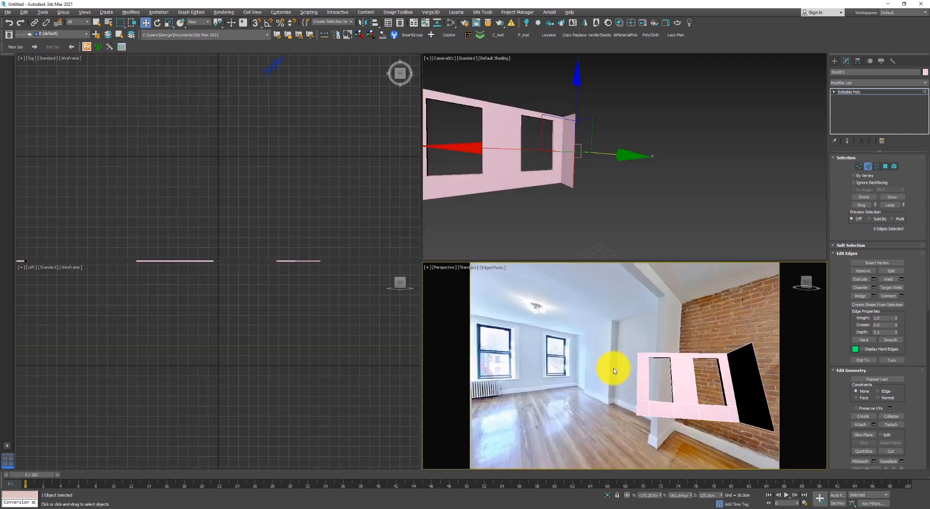
key(c)
key(alt+w)
key(F3)
key(ctrl+p)
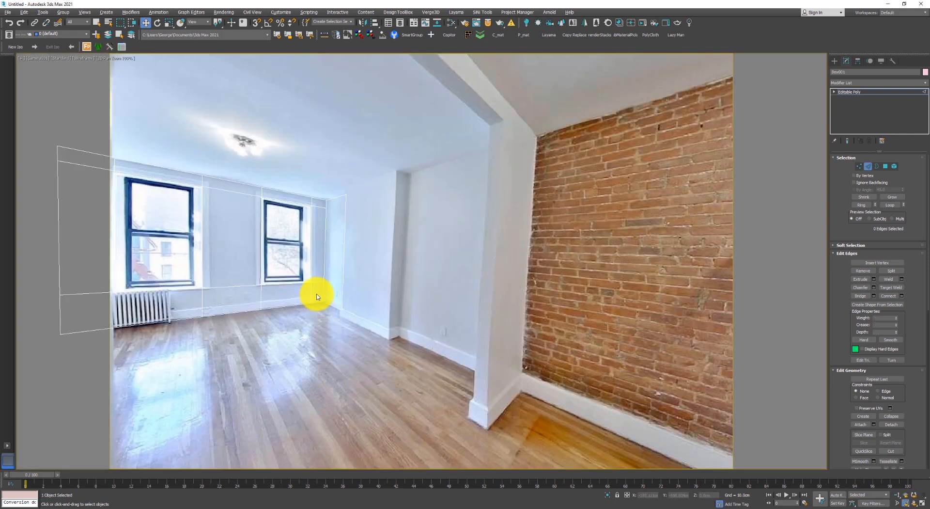
Move the side wall's free vertical edge along the wall and extrude it around the protruding wall section to the recess beyond.
scroll(318, 293, up, 2)
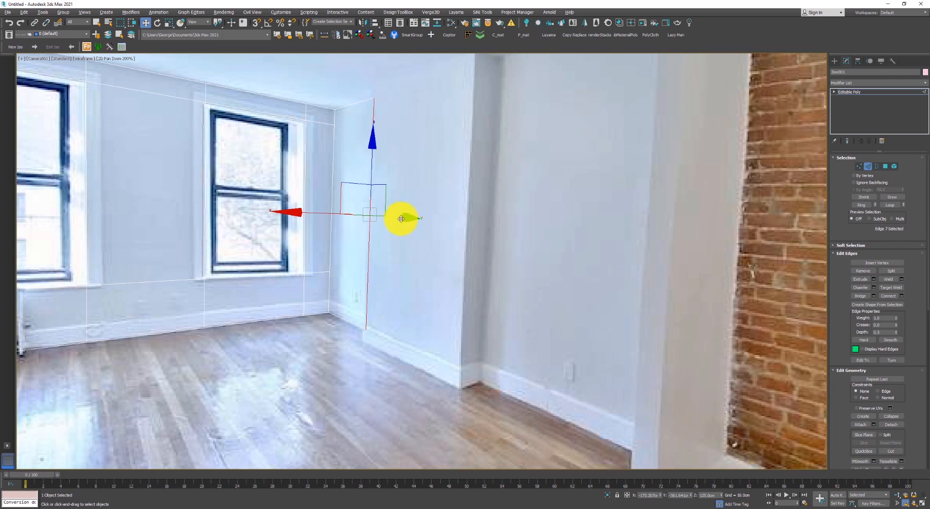
drag(421, 223, 421, 223)
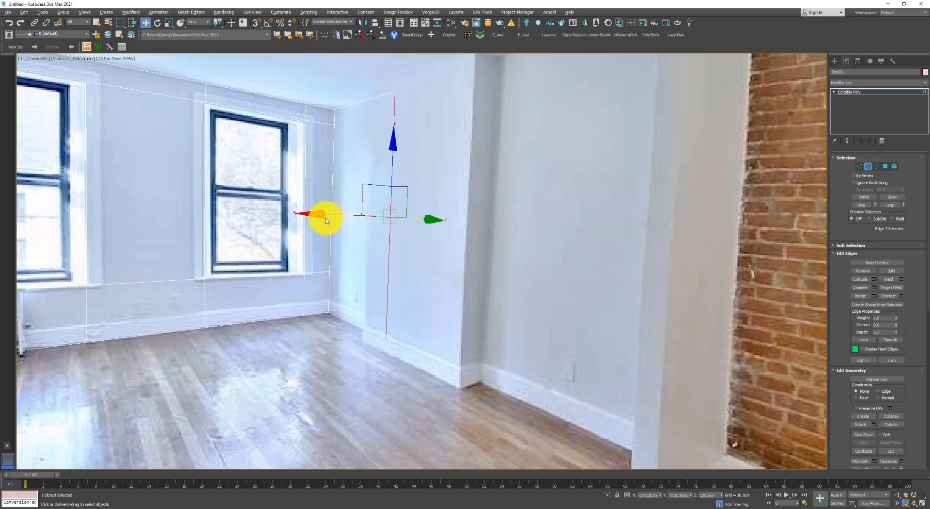
drag(323, 214, 312, 214)
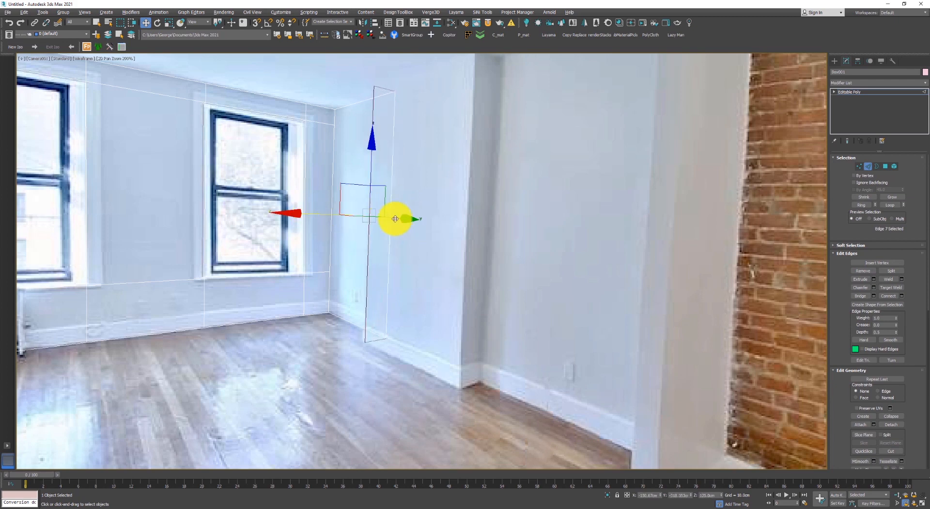
drag(395, 213, 431, 226)
scroll(432, 226, down, 2)
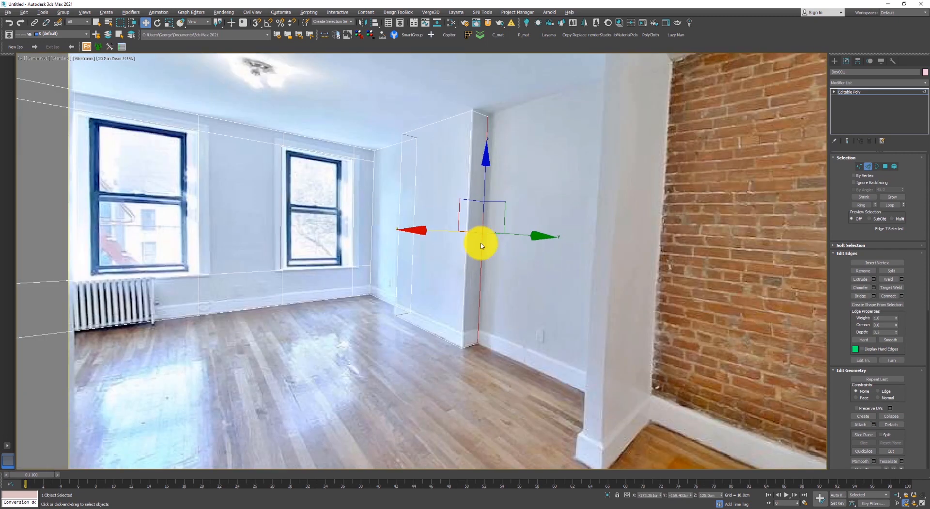
Extrude the wall's free vertical edge along the recess, out to the pillar's corner and across the pillar's front face.
drag(515, 232, 673, 317)
drag(620, 244, 566, 261)
scroll(612, 276, down, 2)
scroll(615, 340, up, 1)
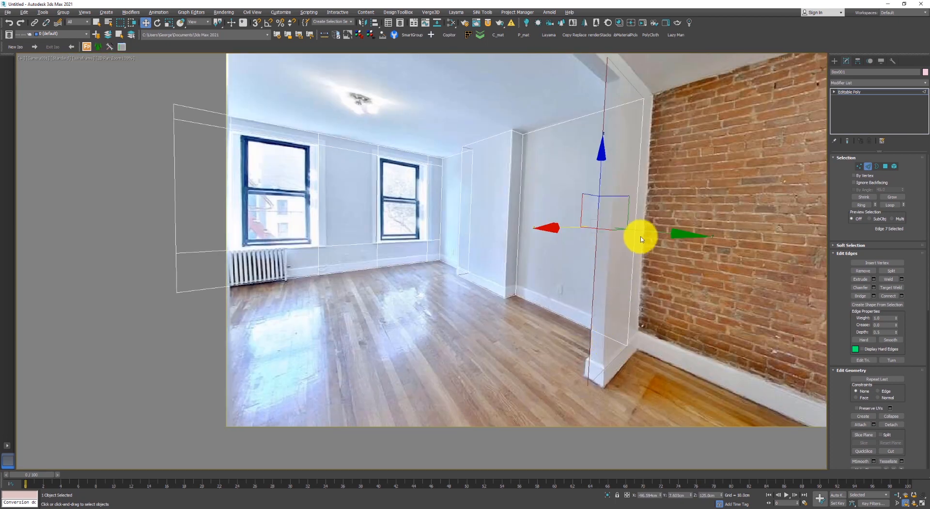
drag(648, 233, 662, 238)
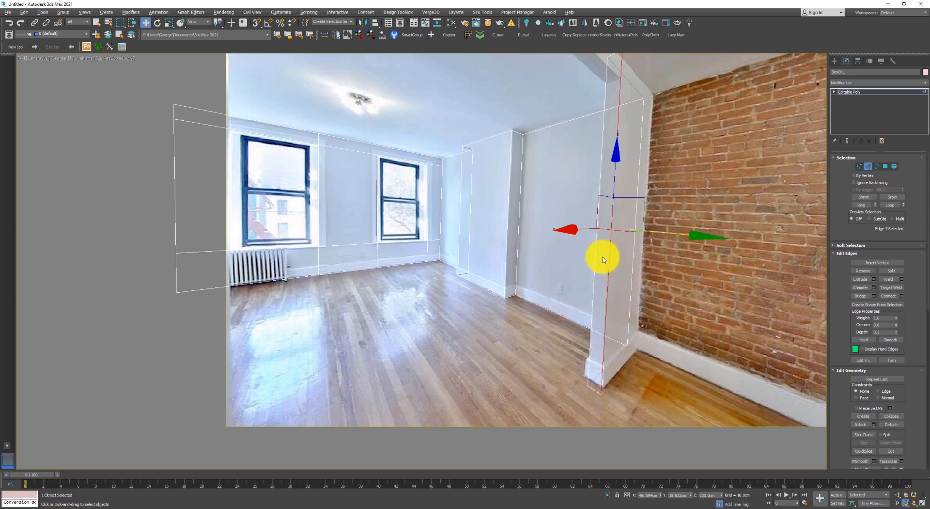
Adjust the pillar's vertical edges and the adjoining recessed wall polygon along the wall direction until they fit the pillar in the photo.
key(2)
drag(564, 153, 681, 196)
key(2)
drag(703, 246, 557, 199)
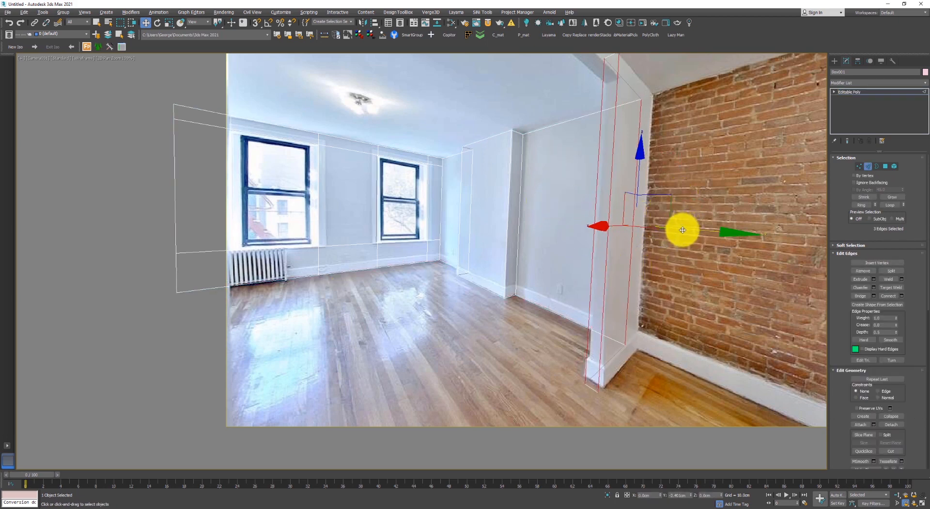
key(4)
click(601, 282)
click(581, 228)
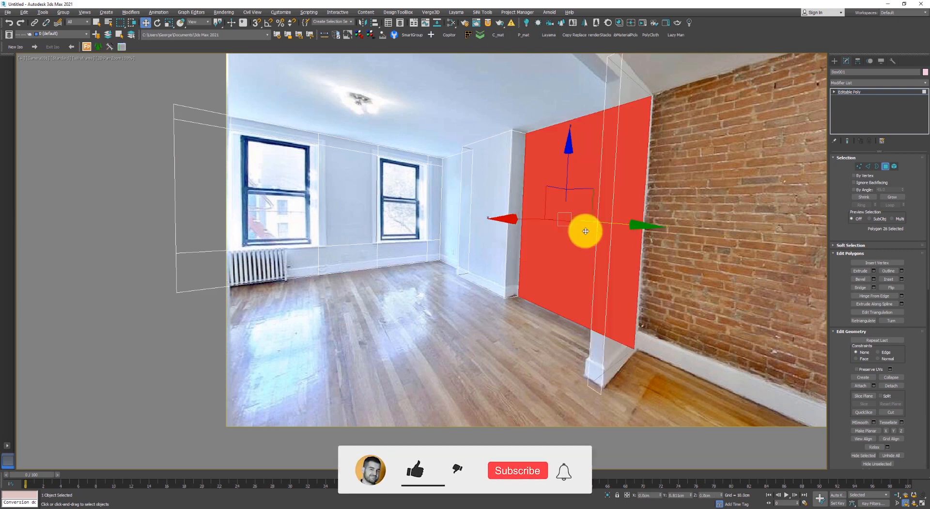
click(592, 351)
drag(564, 228, 566, 226)
key(2)
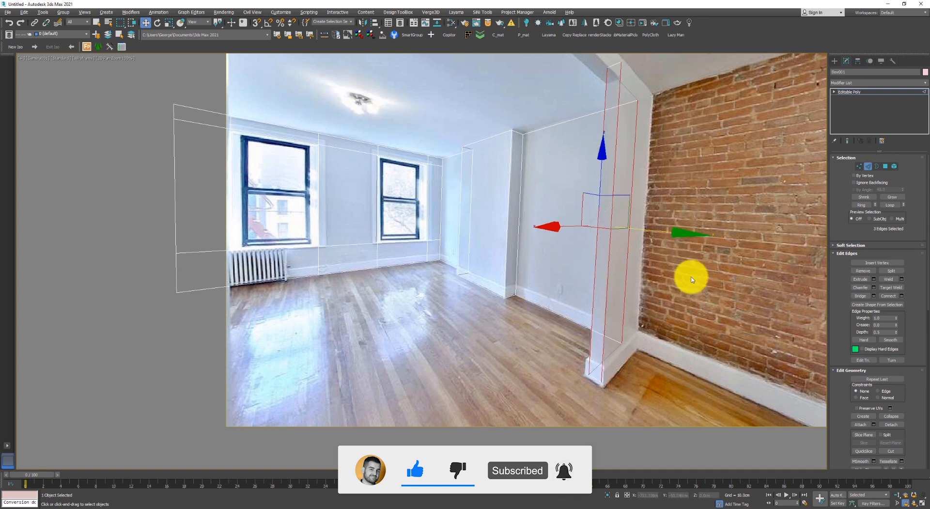
Extrude the pillar's side back to the brick wall, and extend the mesh along the bricks past the photo's border.
click(591, 301)
click(606, 296)
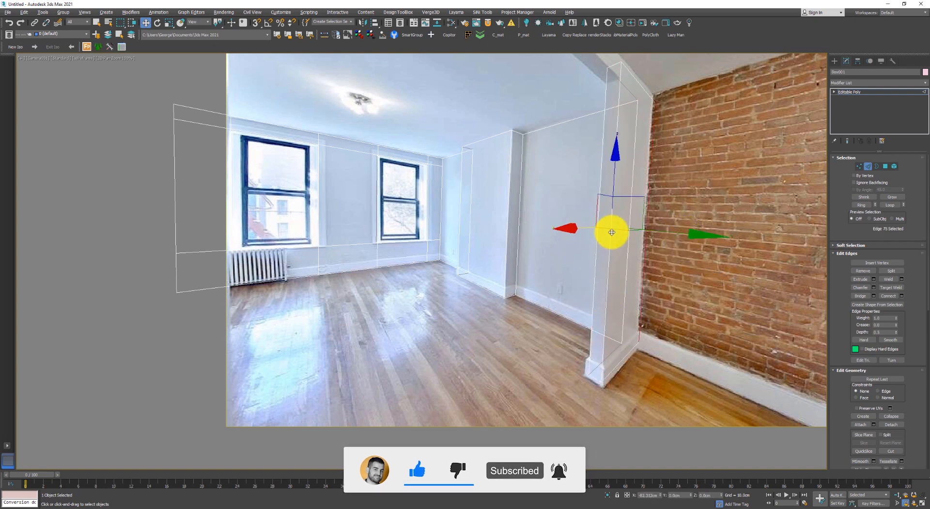
key(s)
drag(635, 344, 759, 259)
right_click(744, 258)
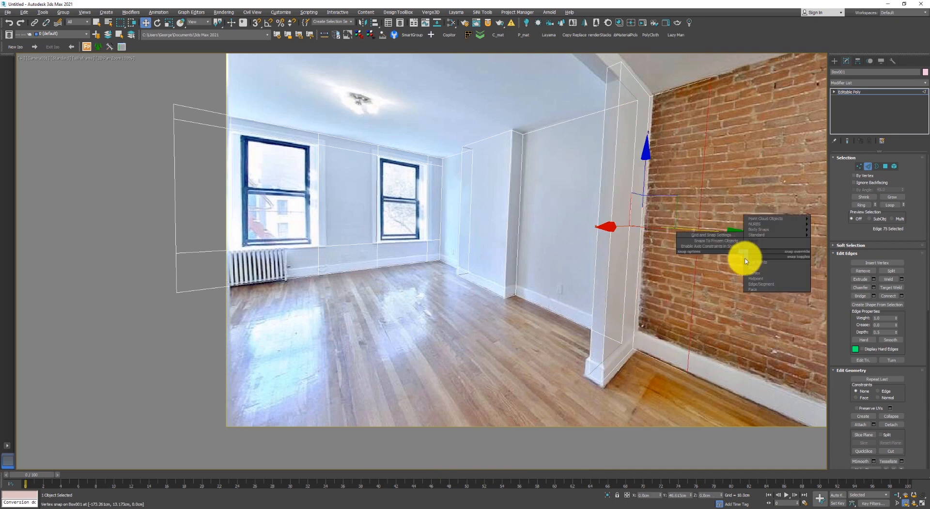
click(605, 250)
key(ctrl+z)
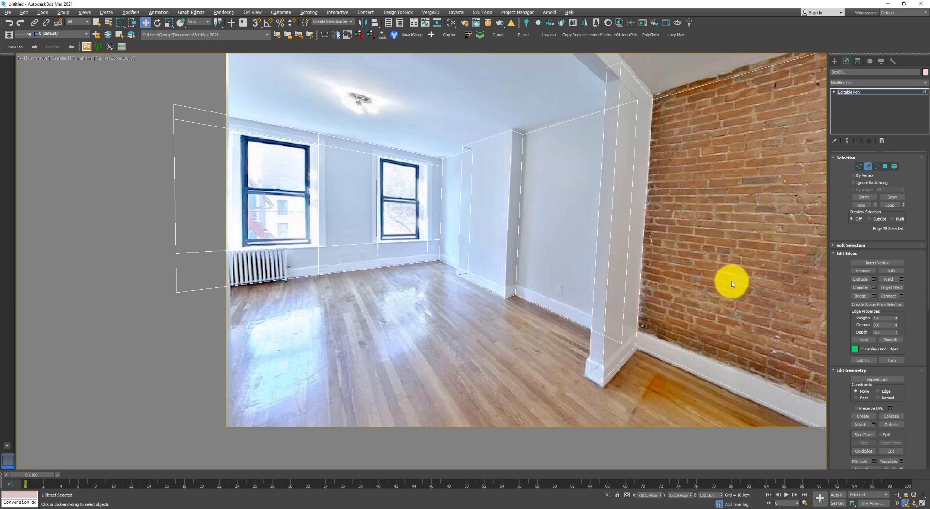
Examine how the extended wall's ceiling and floor lines align with the brick wall and its skirting in the photo.
scroll(604, 251, down, 3)
scroll(620, 256, down, 3)
scroll(632, 138, up, 6)
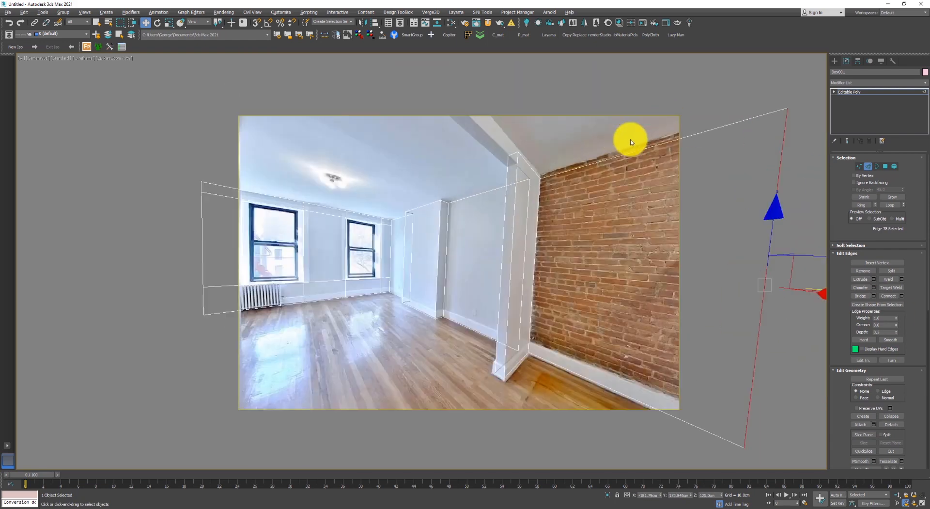
scroll(596, 214, up, 4)
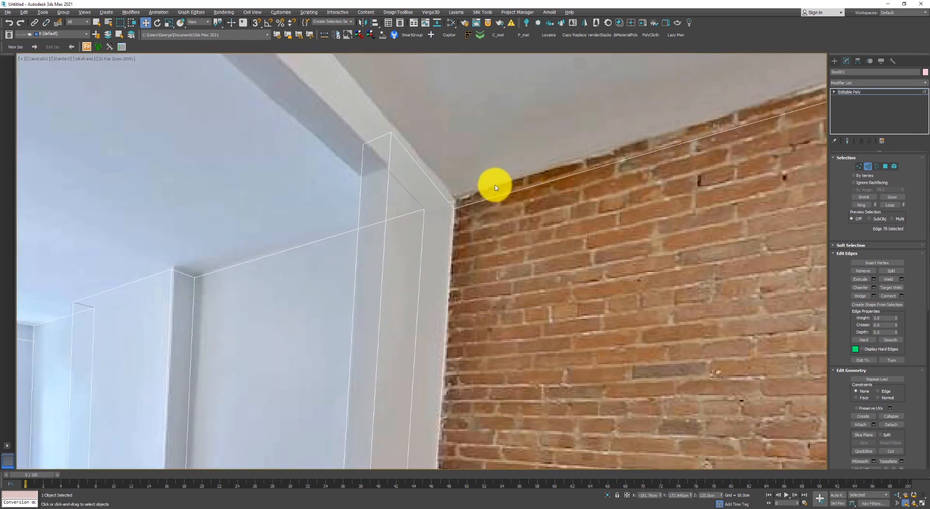
scroll(495, 187, down, 6)
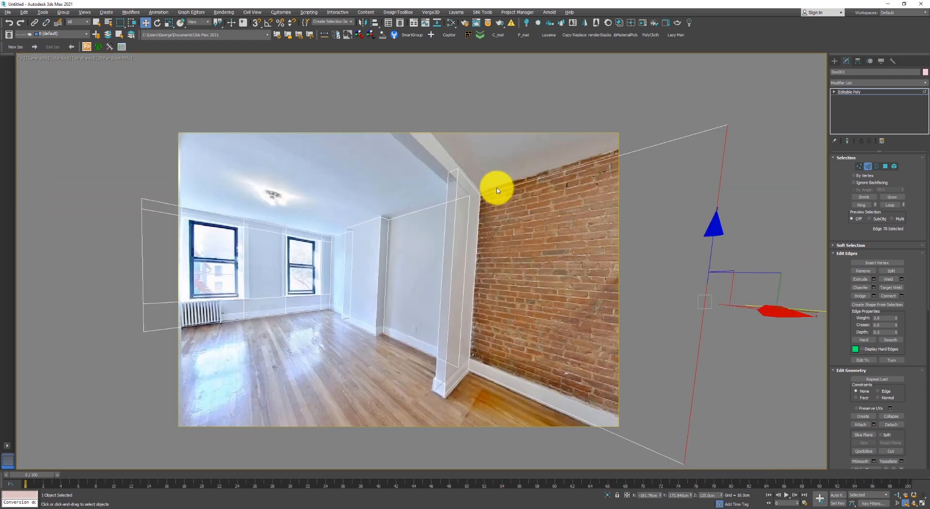
scroll(620, 170, up, 2)
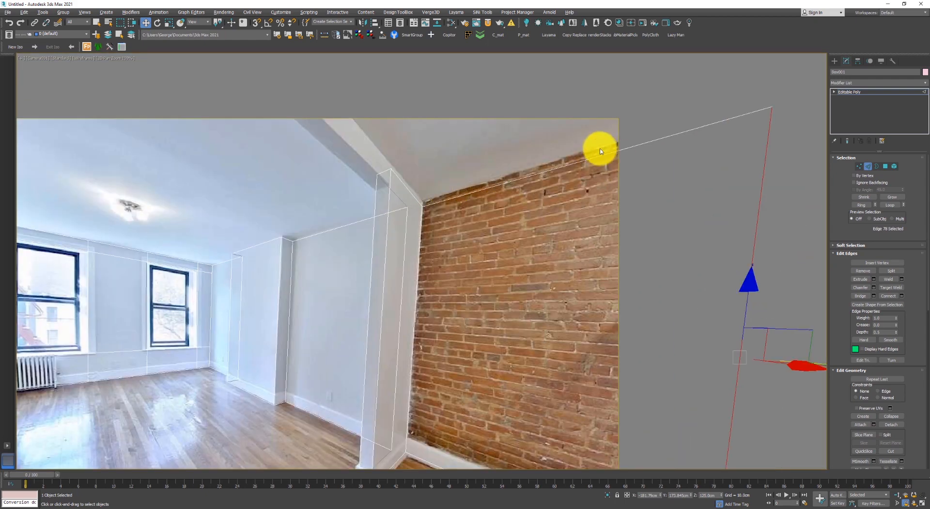
scroll(601, 151, down, 4)
scroll(573, 369, up, 4)
scroll(519, 333, down, 3)
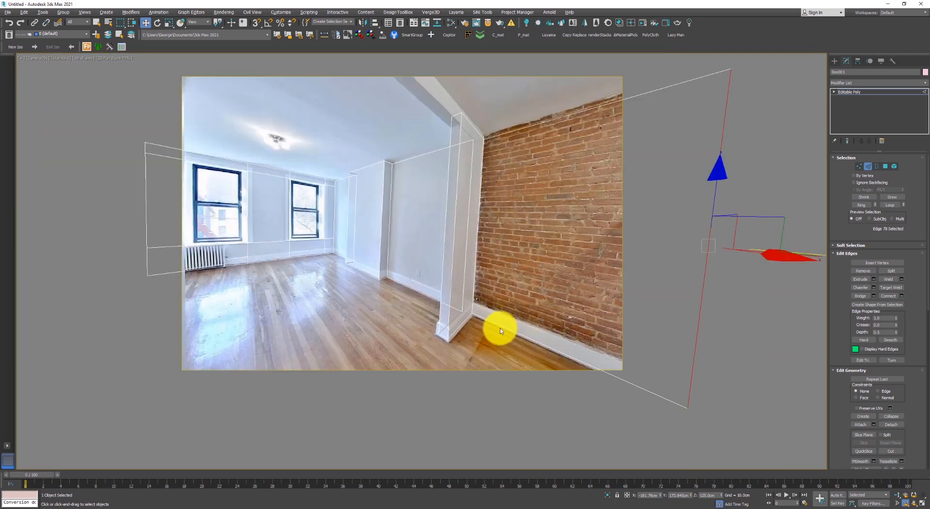
Nudge the pillar's side face beside the brick wall into line with the photo, and select the brick wall's top edge.
scroll(499, 325, up, 5)
key(4)
click(460, 296)
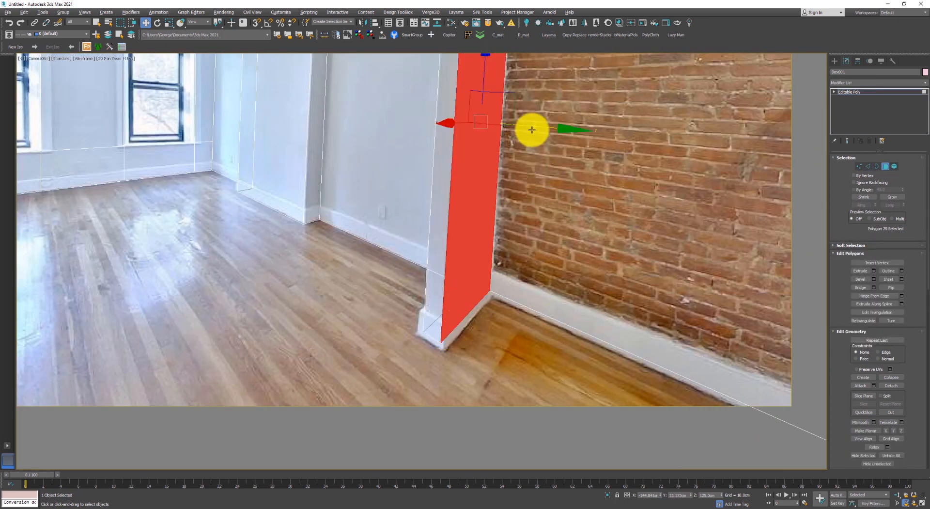
drag(533, 128, 538, 130)
scroll(474, 266, down, 4)
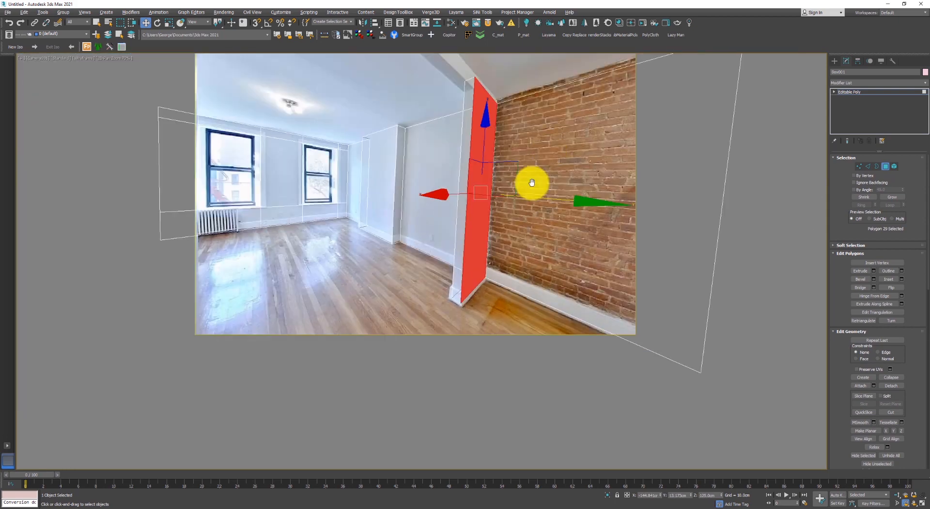
scroll(487, 187, up, 2)
key(2)
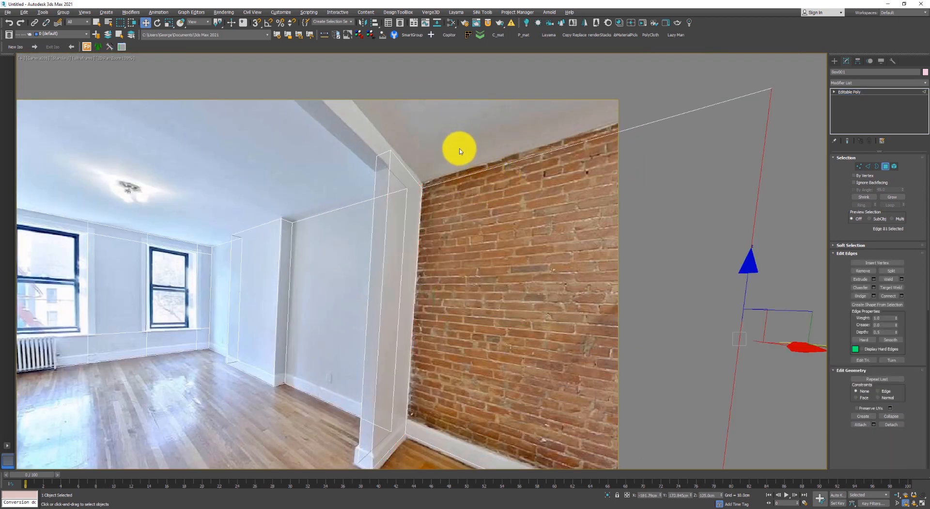
click(492, 166)
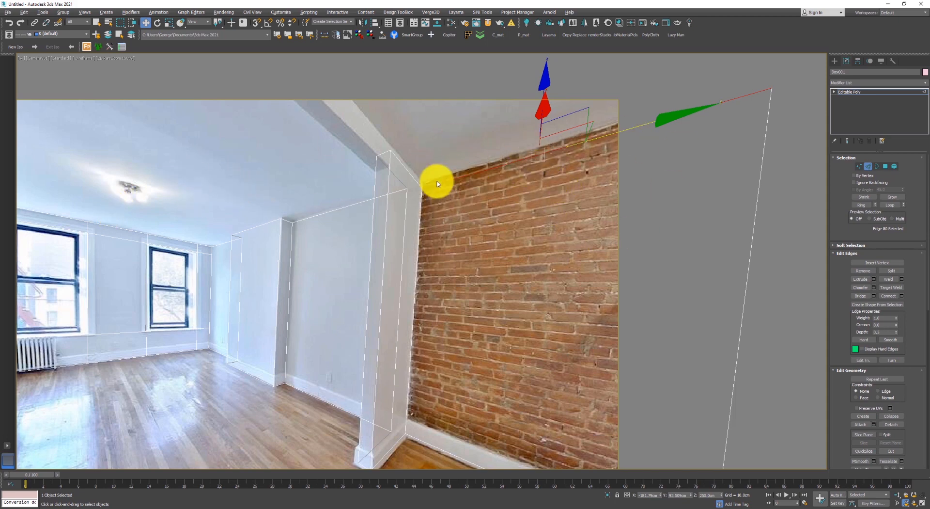
Extrude the recessed wall's bottom edge across the floor, snapping it to the lower corner at the window wall's far end.
scroll(504, 208, down, 3)
middle_drag(352, 274, 488, 252)
scroll(488, 252, up, 3)
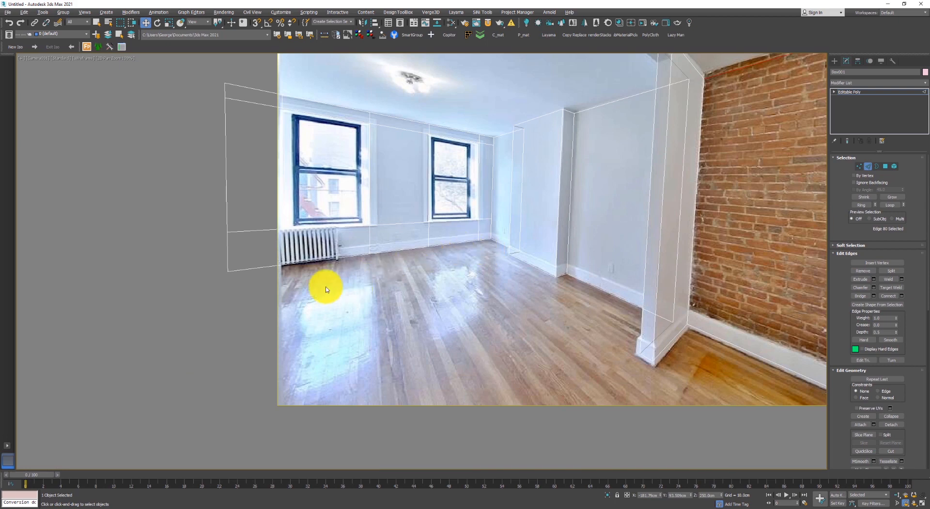
click(625, 301)
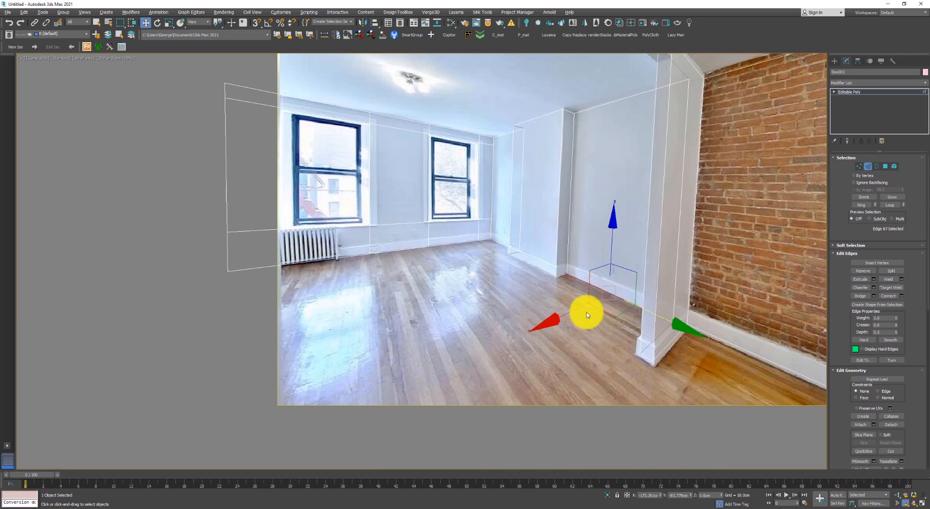
key(s)
drag(577, 309, 226, 272)
Extrude the floor toward the camera and across to the far end of the brick wall, and display the mesh shaded.
scroll(366, 304, down, 2)
click(385, 320)
shift+drag(429, 339, 453, 254)
scroll(513, 303, down, 2)
click(535, 337)
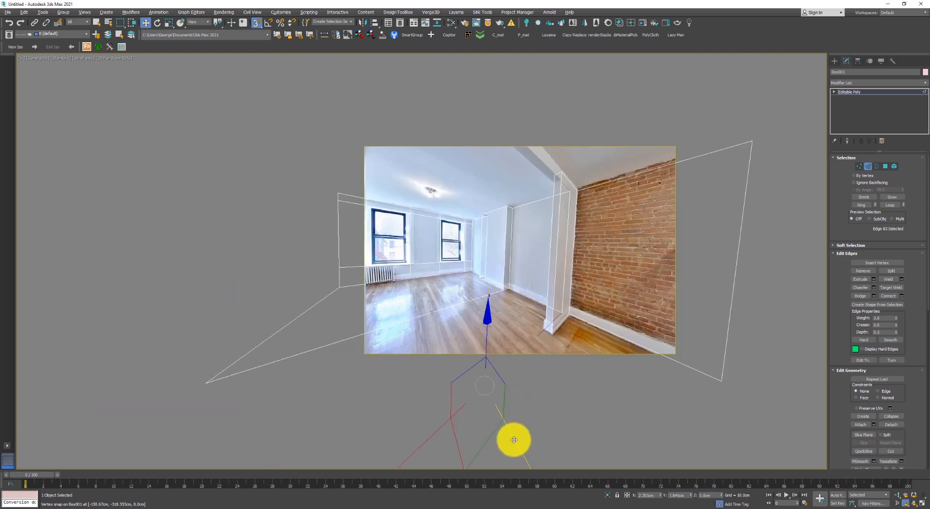
mouse_move(514, 439)
shift+mouse_down()
mouse_move(729, 380)
mouse_move(638, 365)
shift+mouse_up()
key(F3)
scroll(517, 318, up, 2)
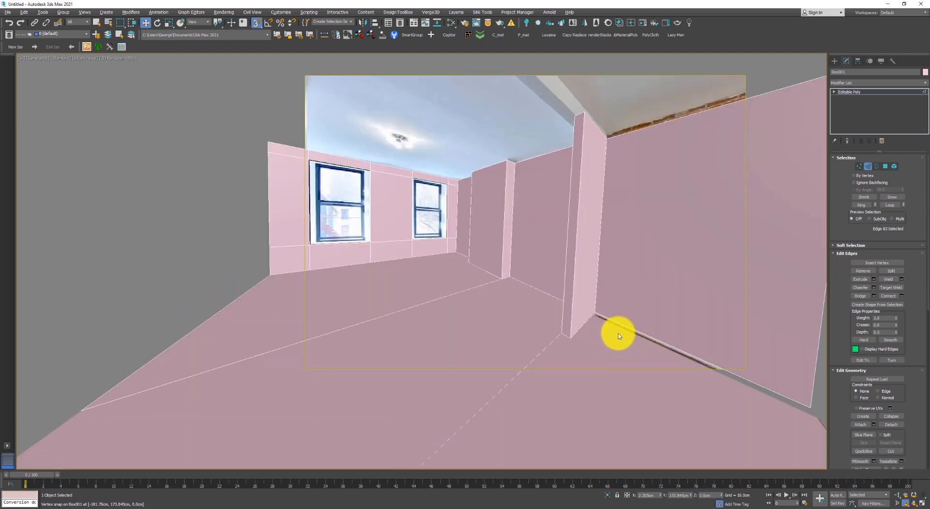
Extrude the open edge beside the brick wall to close the gap with the floor, and finish editing the mesh.
click(621, 325)
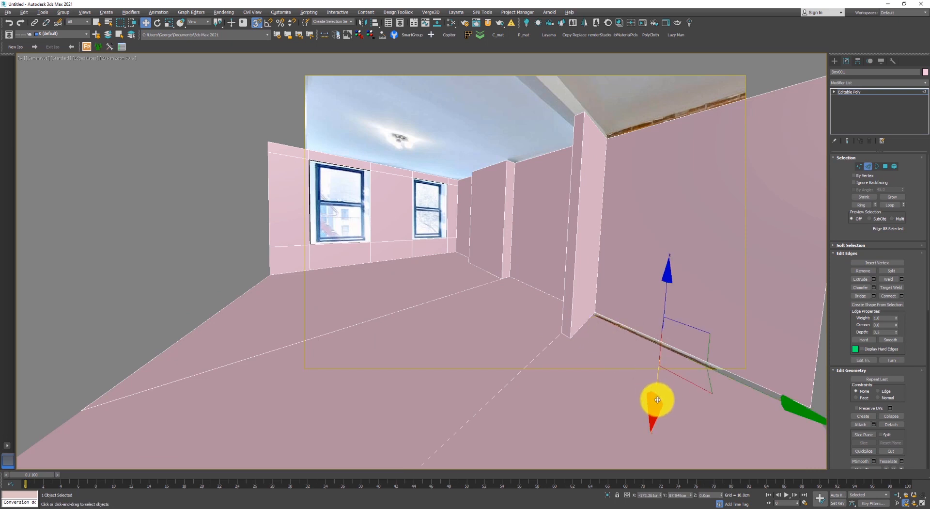
shift+drag(655, 396, 594, 310)
scroll(605, 322, down, 4)
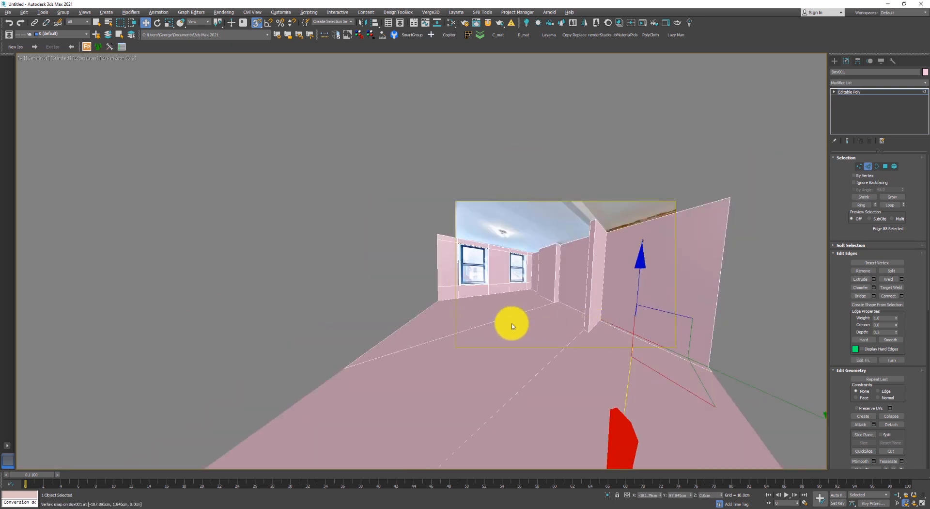
key(2)
scroll(516, 272, up, 4)
scroll(483, 266, up, 4)
click(315, 82)
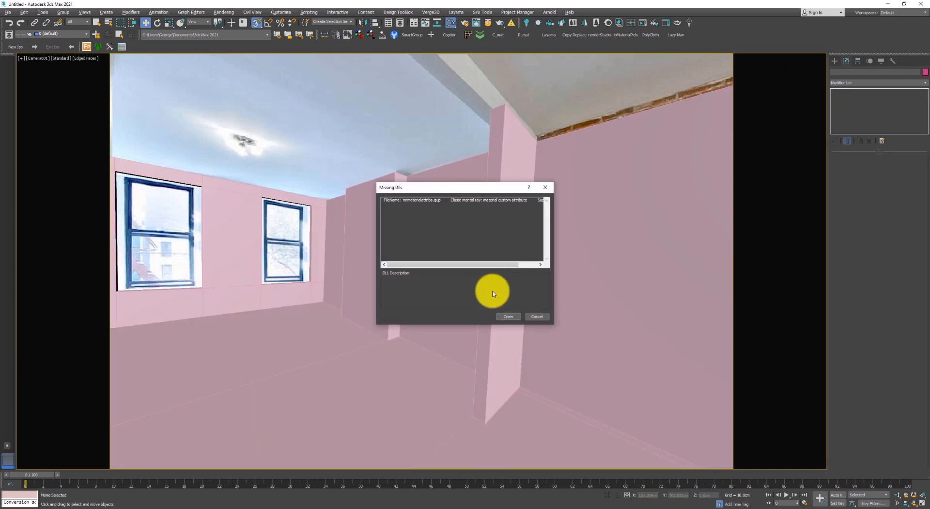
Continue past each Missing Dlls dialog by choosing to open the file anyway.
click(498, 315)
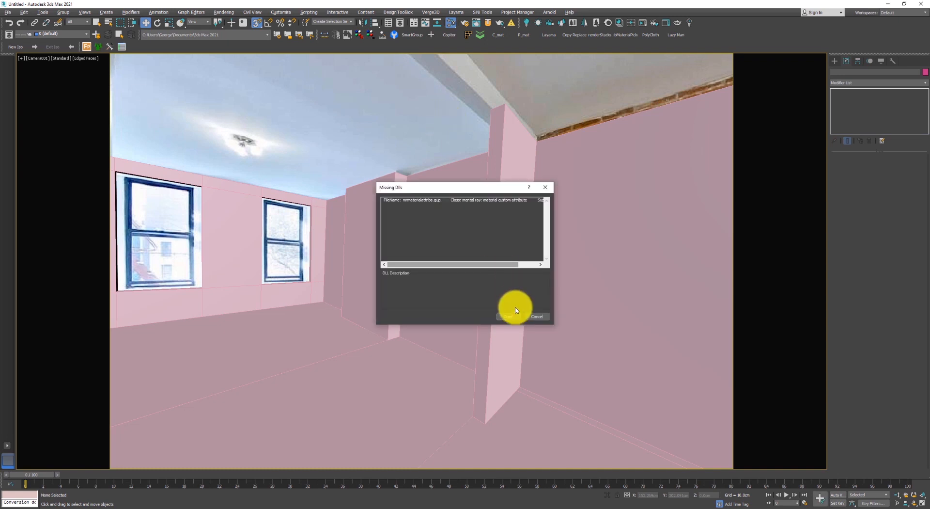
click(506, 315)
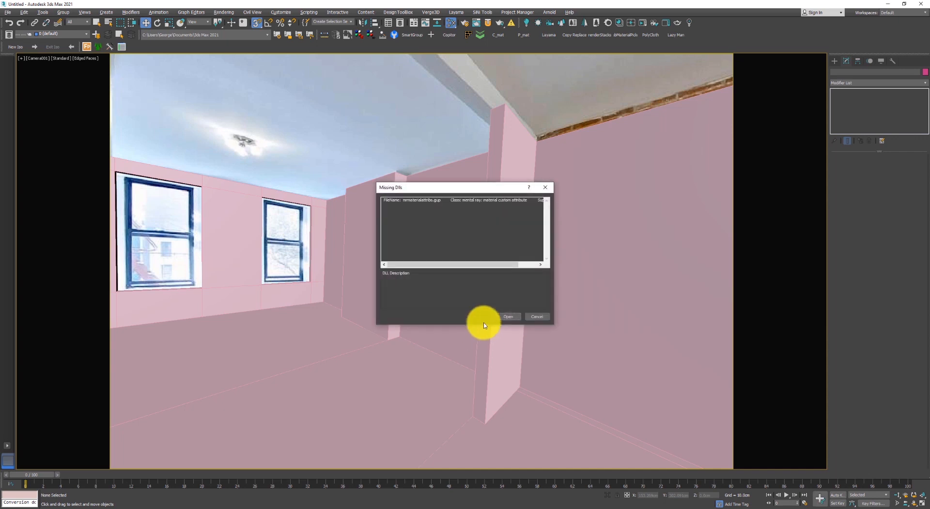
click(508, 315)
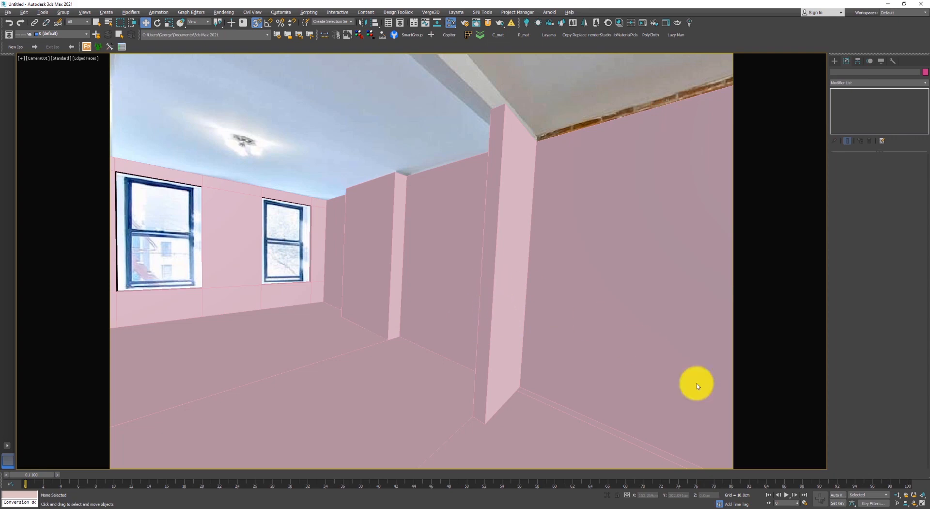
key(super+shift+s)
key(Escape)
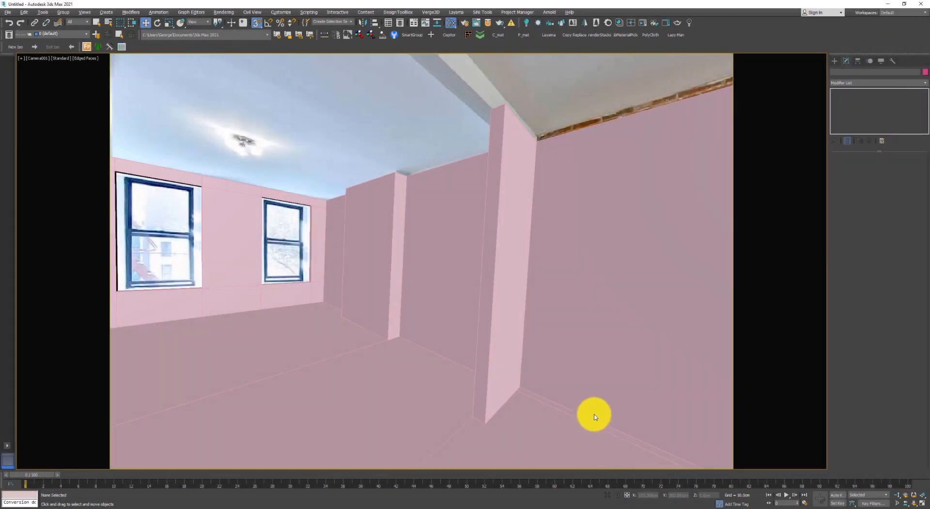
Select the room mesh and load the VS_SHADOW CATCHER material from the library into the Slate Material Editor's graph.
click(599, 399)
key(m)
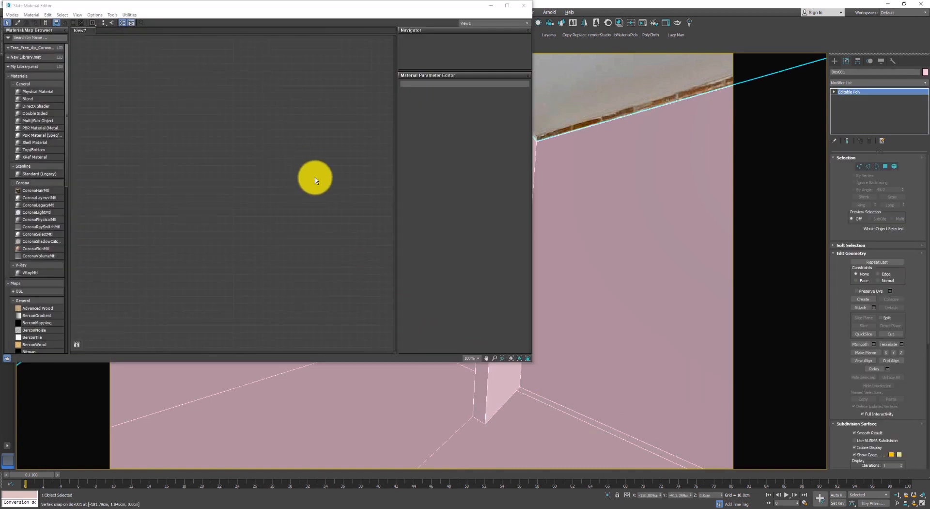
drag(152, 11, 367, 79)
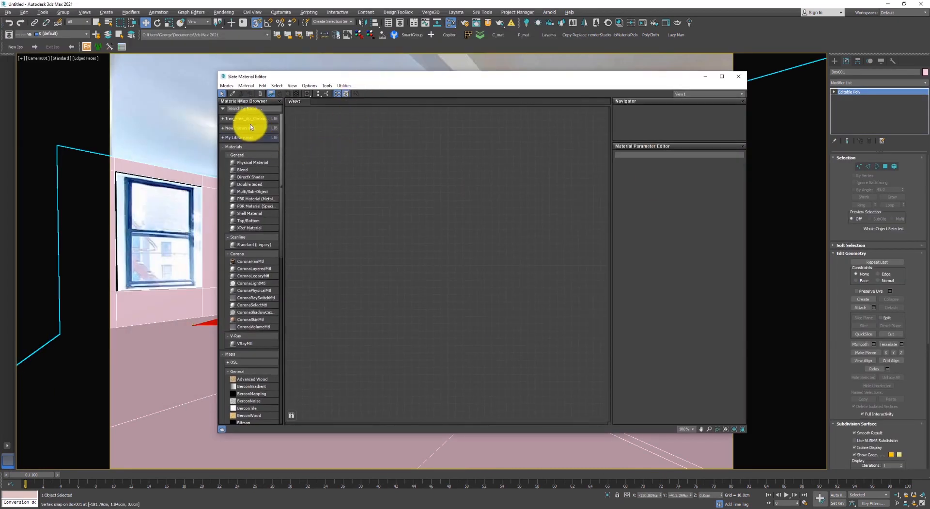
click(248, 111)
text(vs)
drag(446, 218, 446, 219)
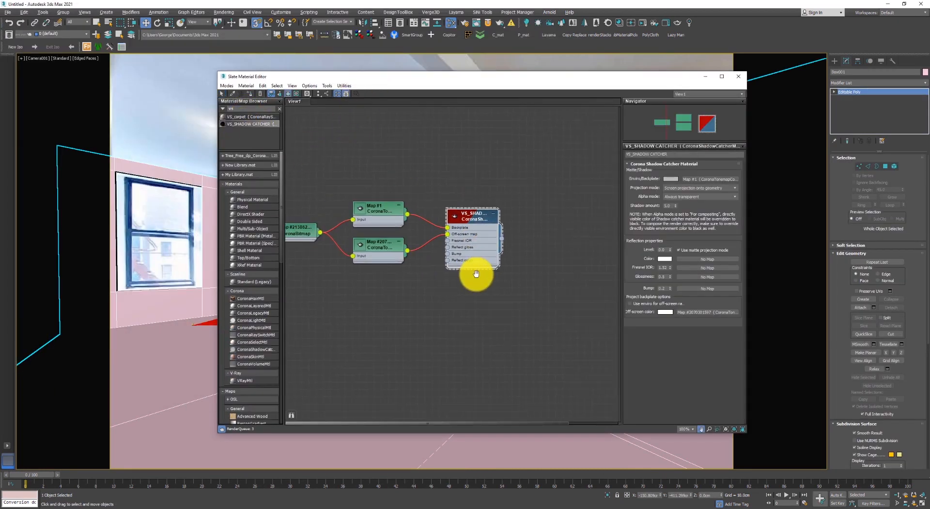
scroll(476, 275, down, 1)
drag(531, 225, 588, 249)
scroll(480, 315, up, 2)
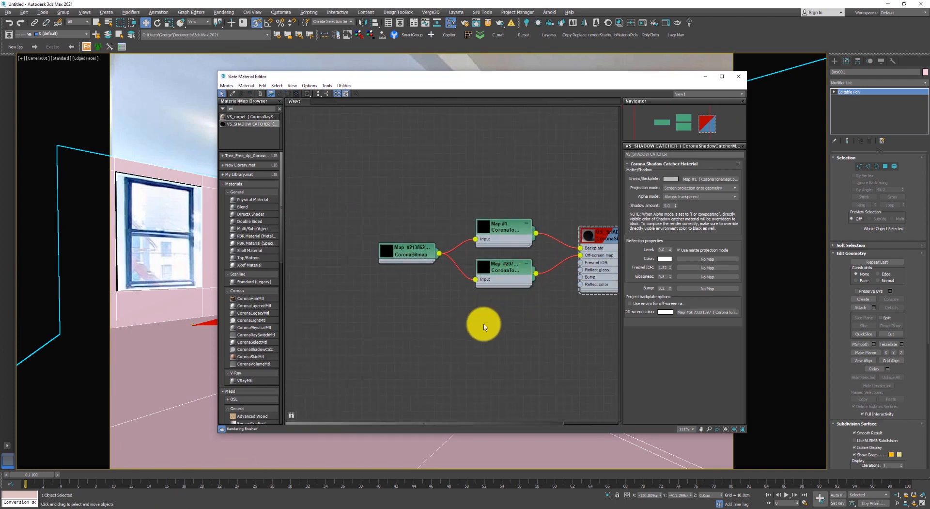
Add Original (1).jpg as a bitmap feeding both Corona tone-map nodes, and set it to environment Screen mapping.
click(174, 508)
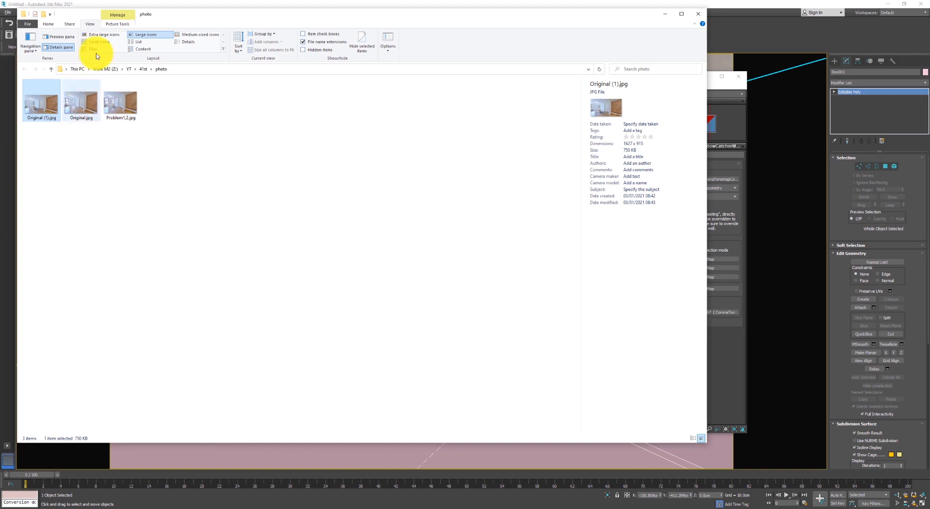
drag(154, 11, 426, 251)
drag(307, 350, 476, 239)
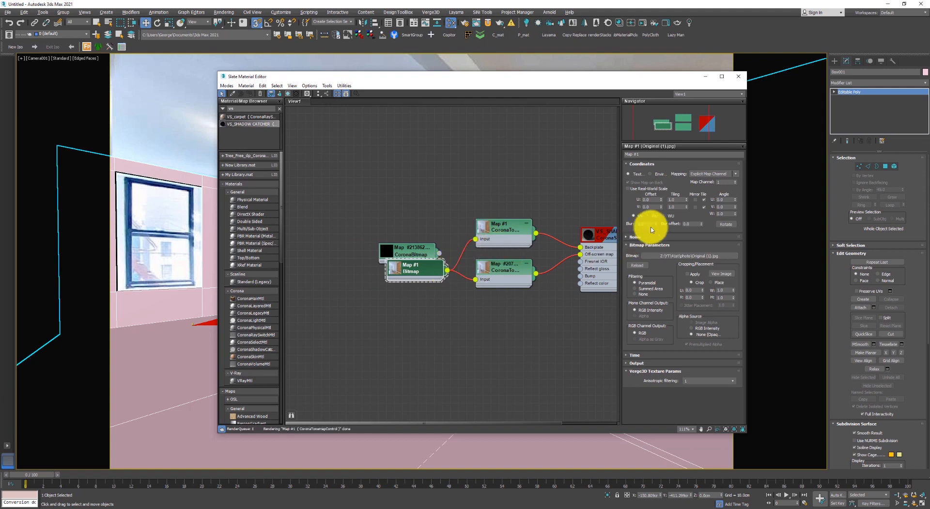
click(650, 174)
middle_drag(559, 297, 482, 281)
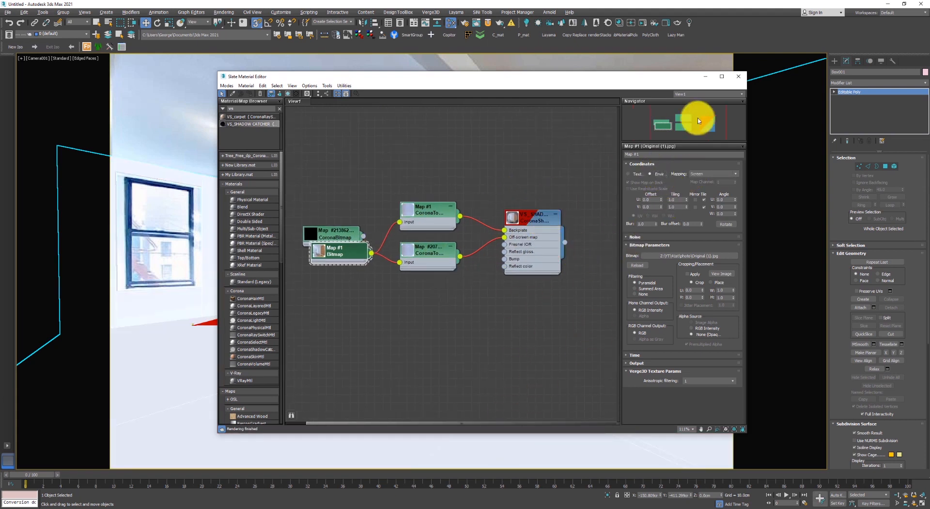
Separate the overlapping CoronaBitmap node from the photo bitmap node, then review the VS_SHADOW CATCHER material's parameters.
click(738, 77)
click(541, 92)
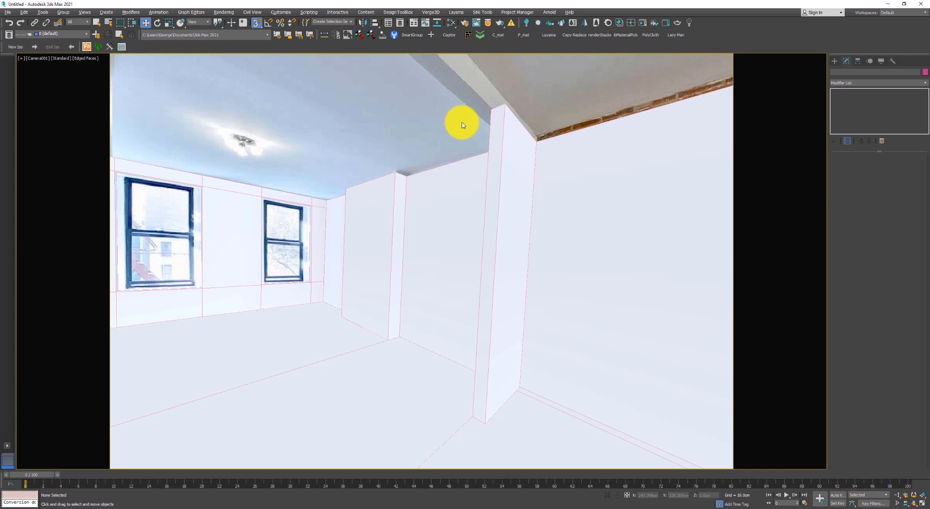
click(450, 23)
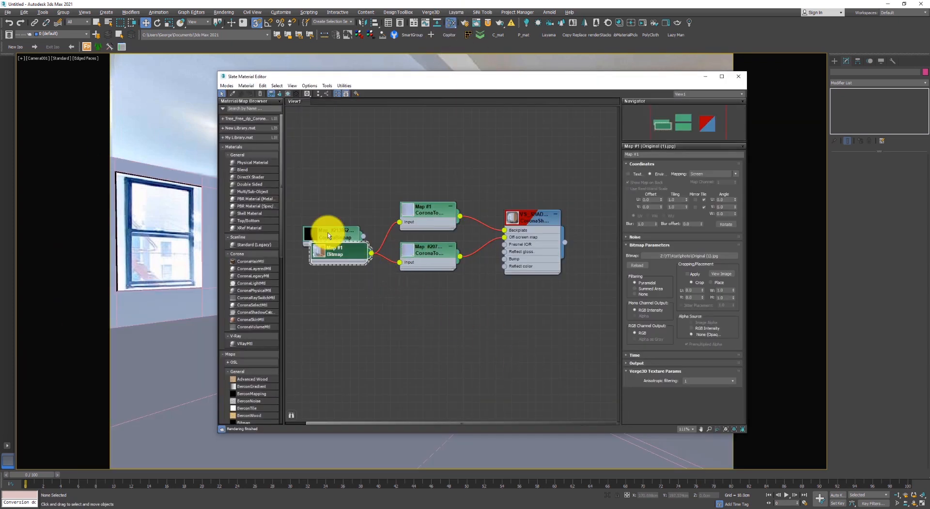
drag(328, 235, 337, 227)
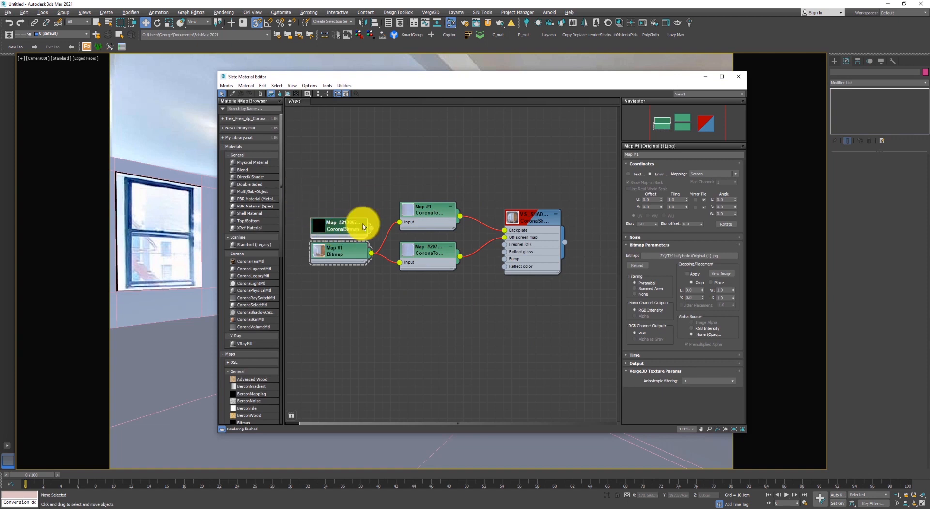
click(534, 220)
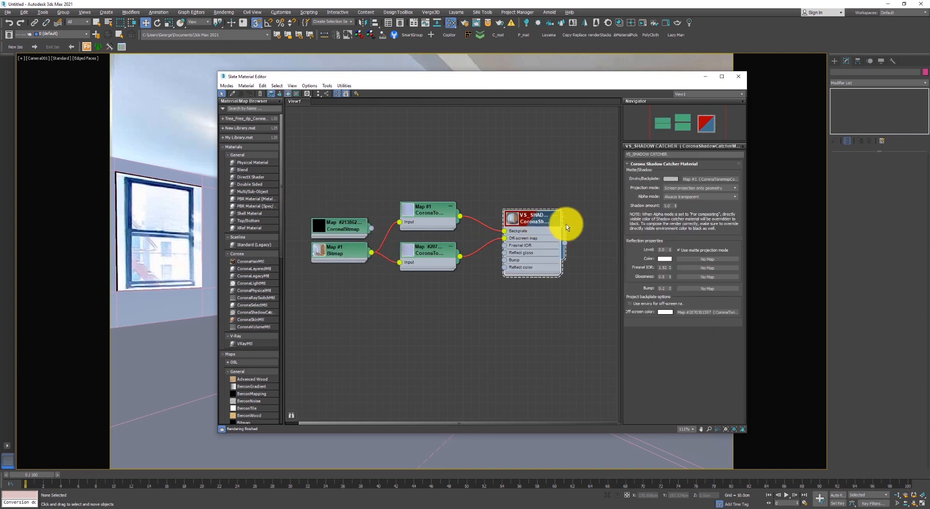
click(738, 77)
Create a rectangular Corona light with AutoGrid, snapped to the corners so it fills the nearer window opening.
click(833, 61)
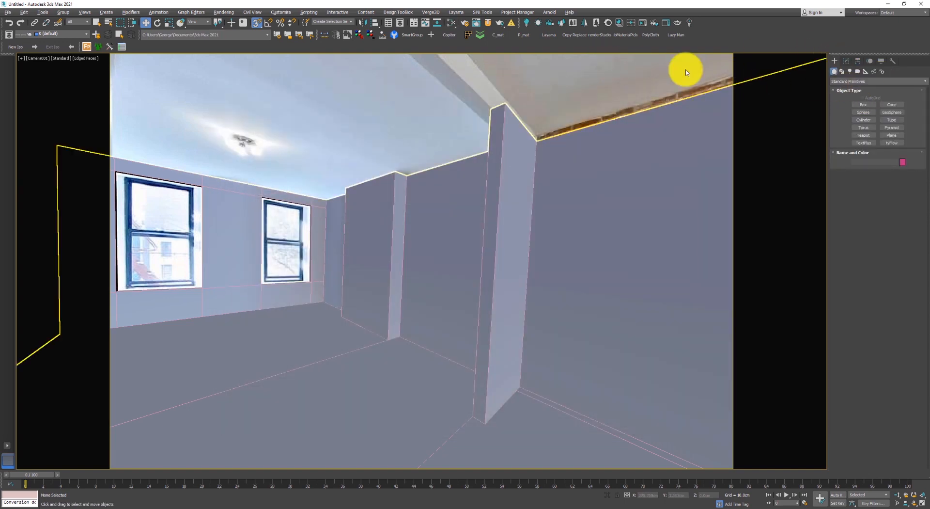
click(526, 23)
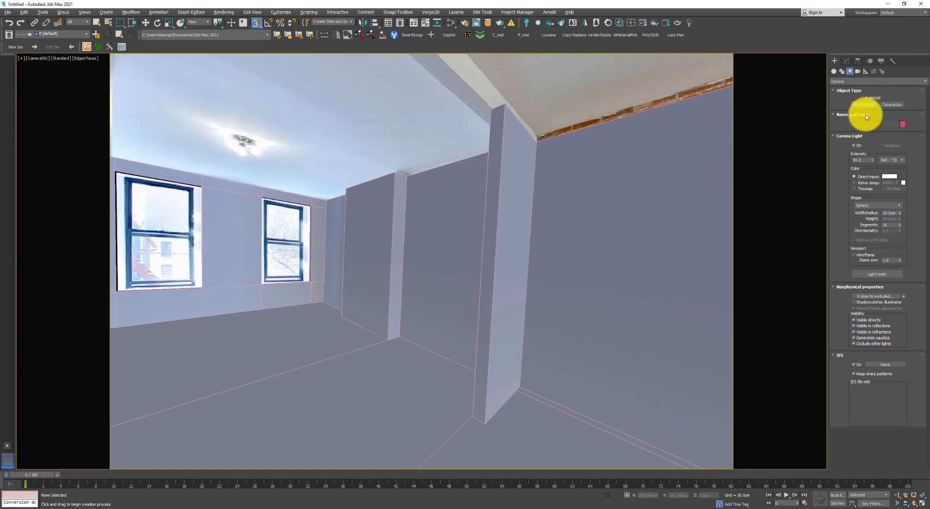
click(870, 217)
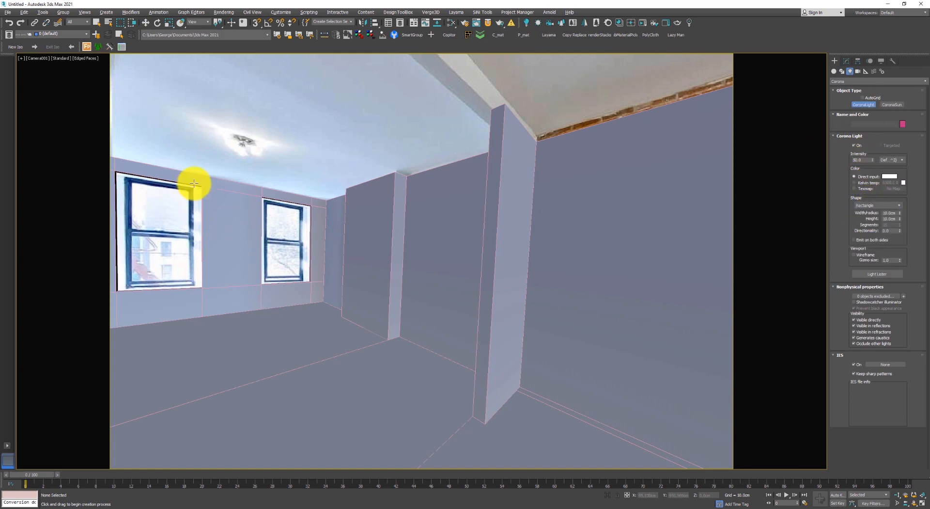
click(861, 100)
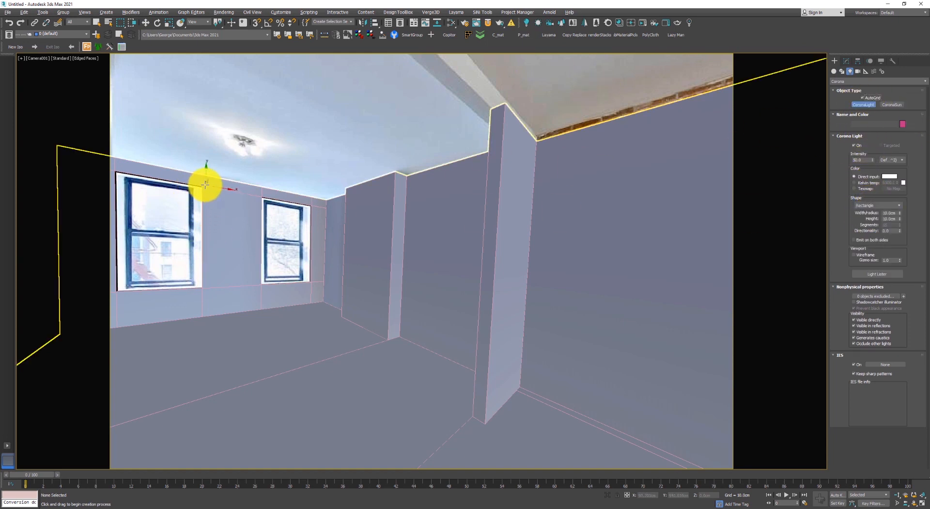
key(s)
mouse_move(119, 292)
mouse_down()
mouse_move(208, 188)
mouse_move(122, 296)
mouse_up()
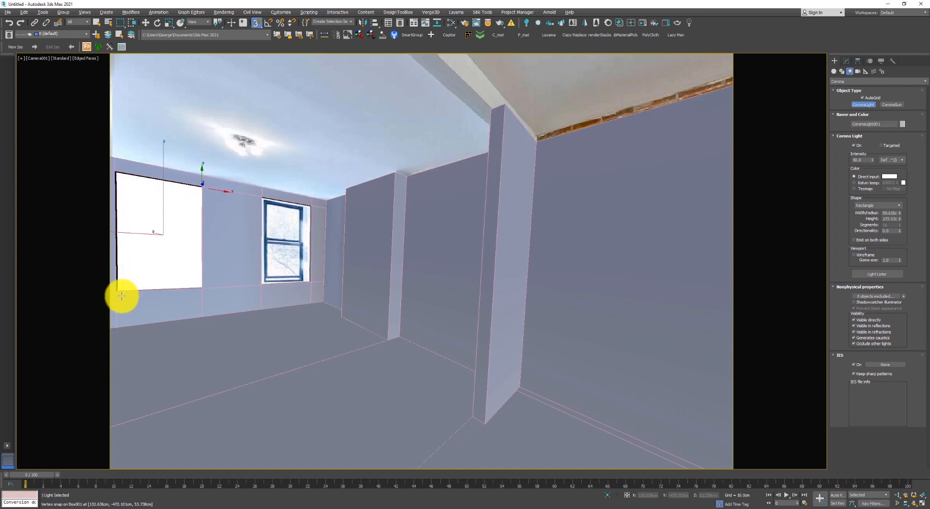
Rotate the window light about Z to face into the room and copy it along the wall to the second window.
key(e)
drag(175, 236, 292, 245)
drag(196, 241, 259, 242)
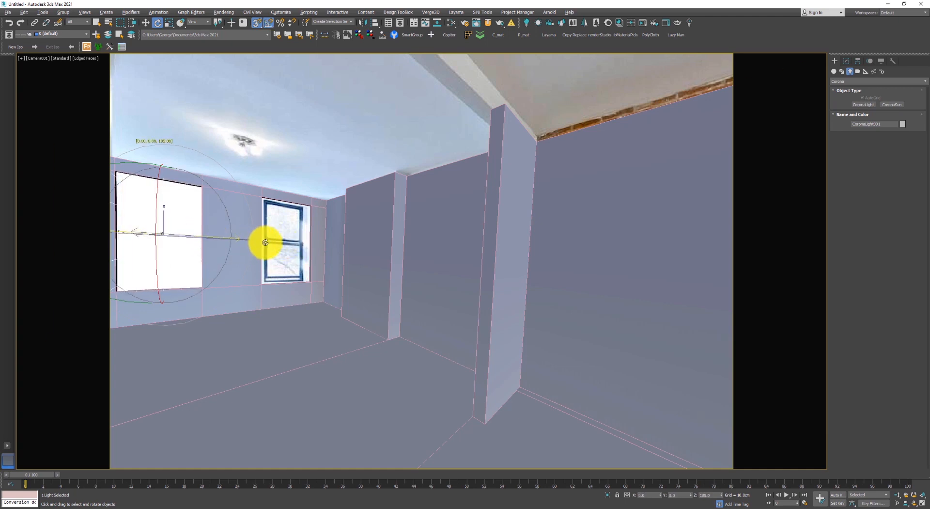
key(w)
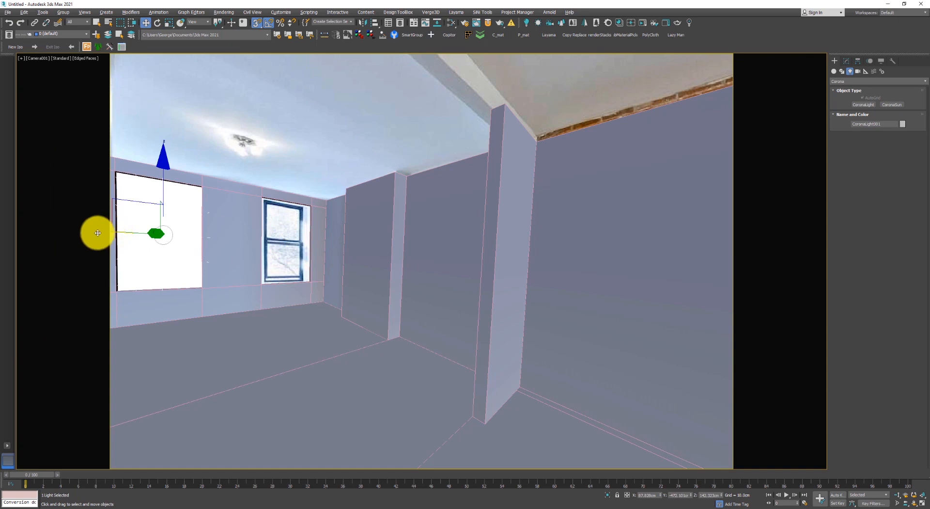
shift+drag(97, 233, 322, 242)
click(436, 242)
click(444, 285)
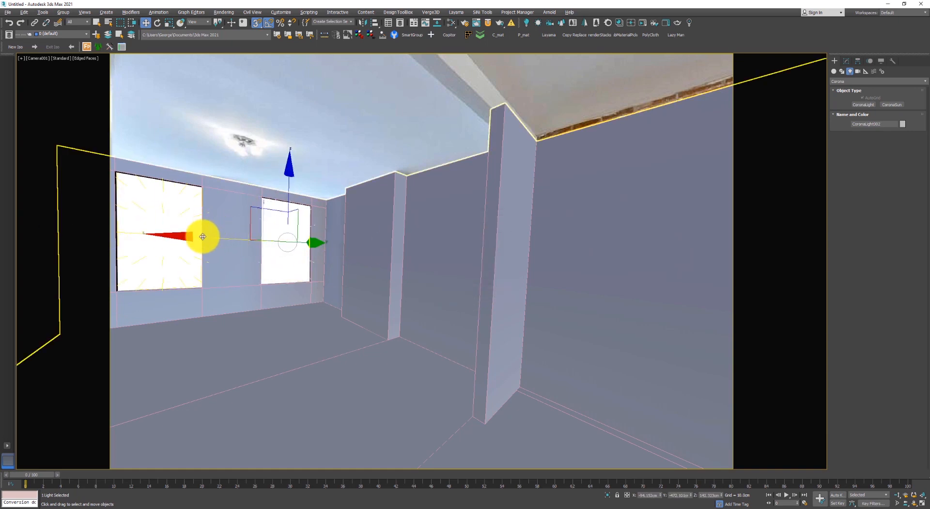
drag(202, 237, 203, 234)
key(ctrl+z)
key(s)
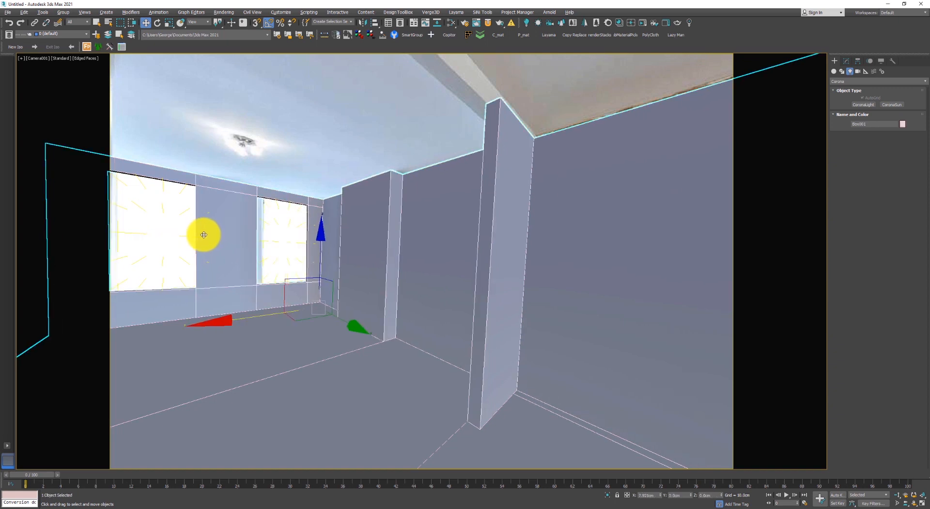
key(ctrl+z)
key(ctrl+z)
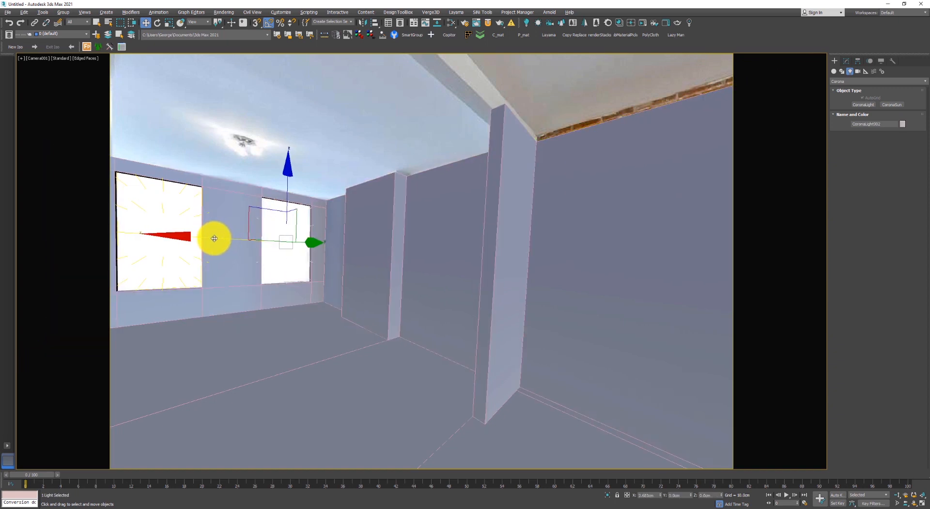
Select the second window's Corona light, turn off its direct visibility, and deselect it.
click(538, 148)
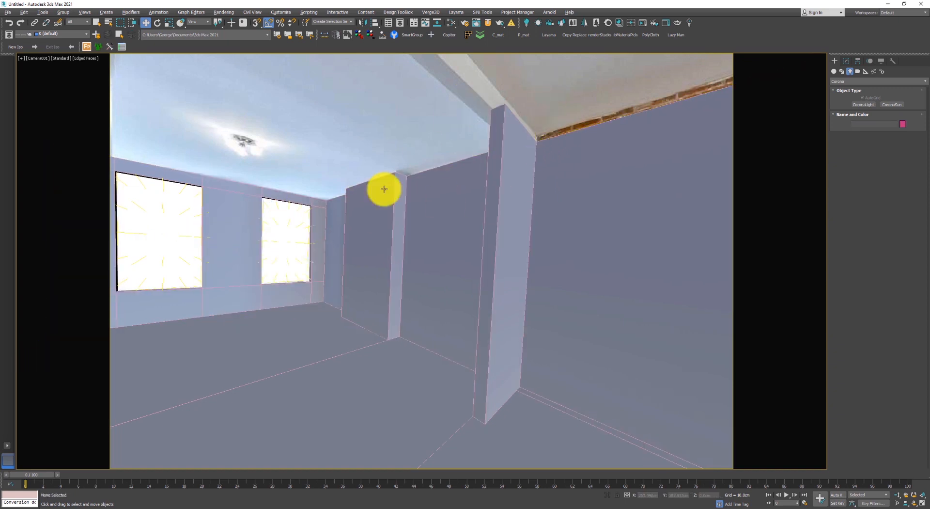
click(312, 213)
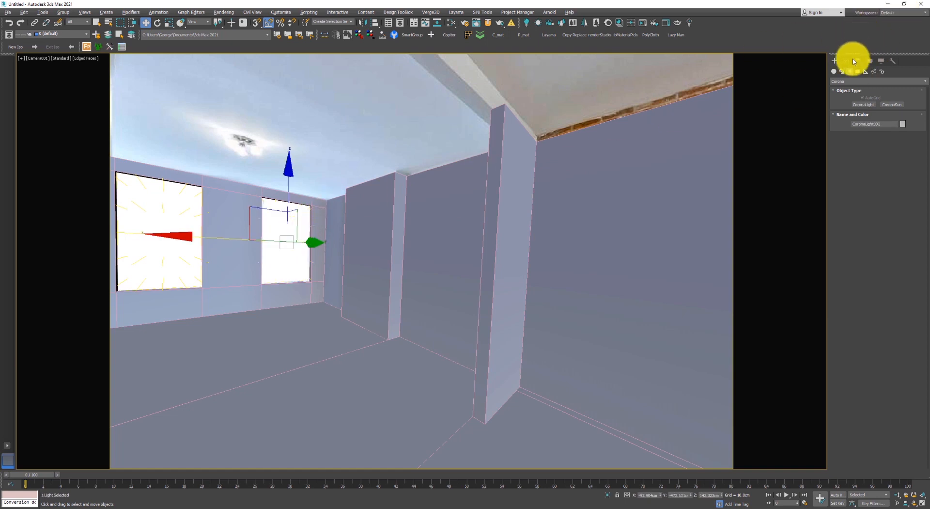
click(853, 61)
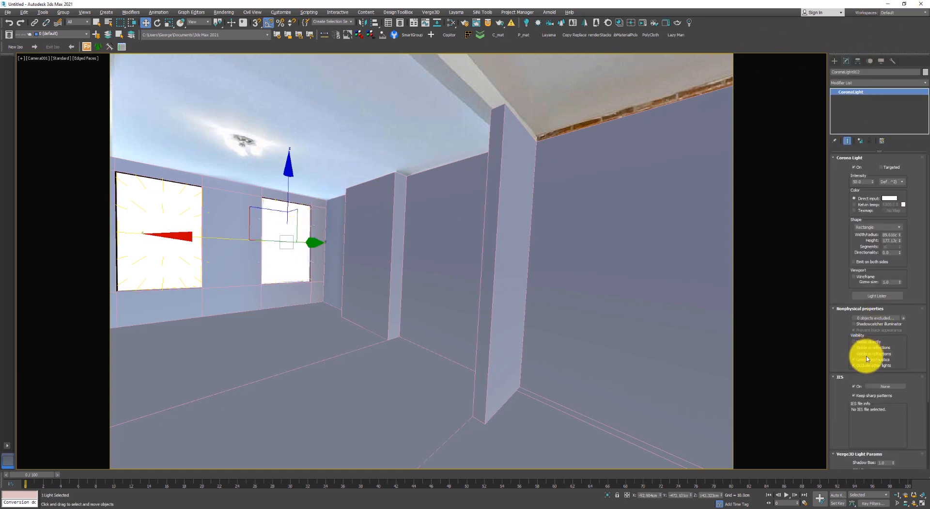
click(496, 140)
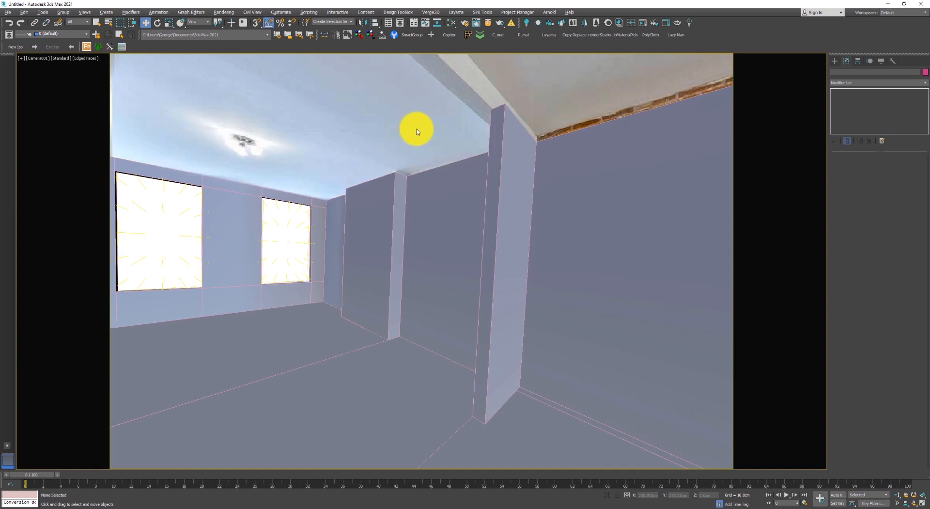
Assign the Map #1 CoronaTonemapControl node that feeds the backplate as the scene's environment map.
key(8)
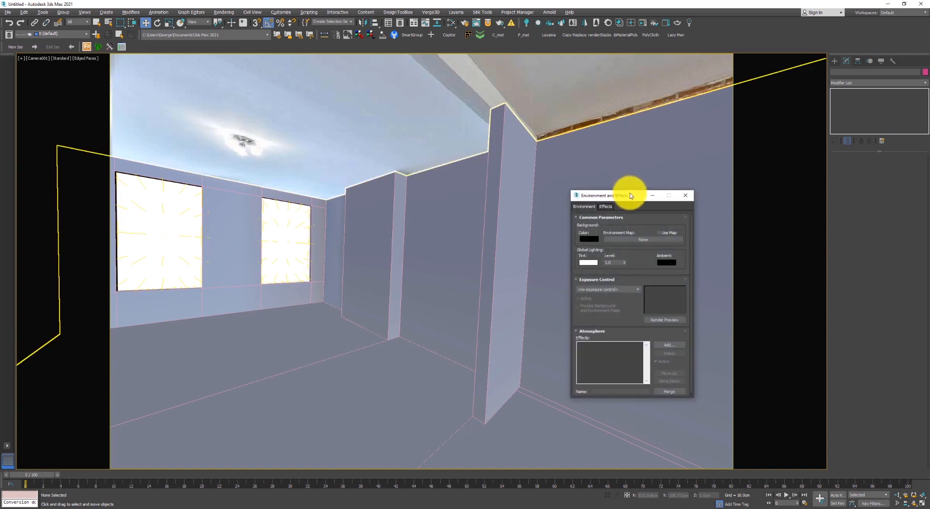
drag(629, 191, 253, 187)
click(450, 23)
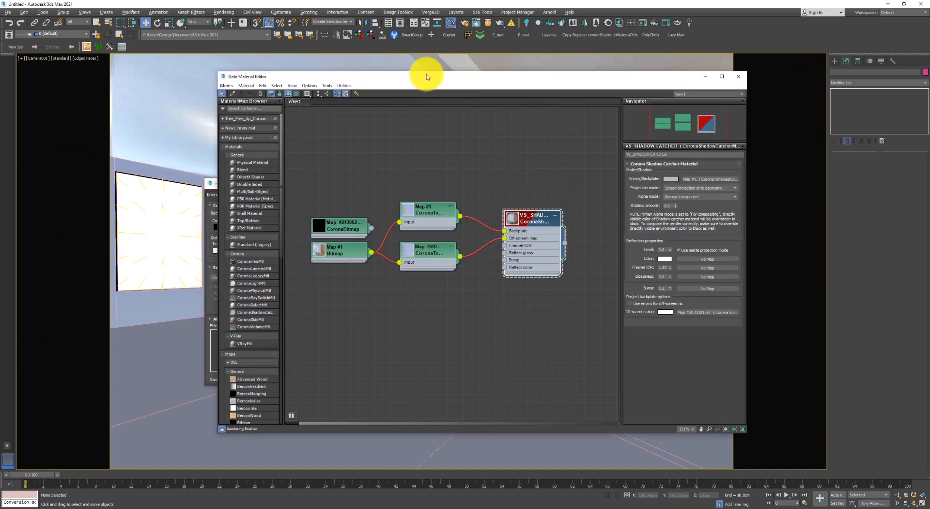
drag(426, 77, 583, 121)
drag(621, 257, 285, 225)
click(893, 112)
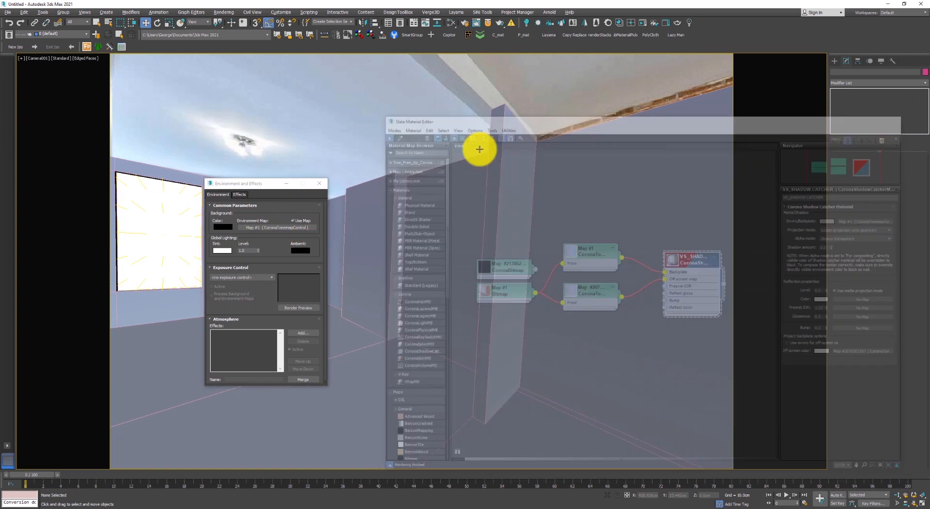
click(318, 183)
Create a sphere resting on the floor in front of the second window, using AutoGrid.
click(839, 62)
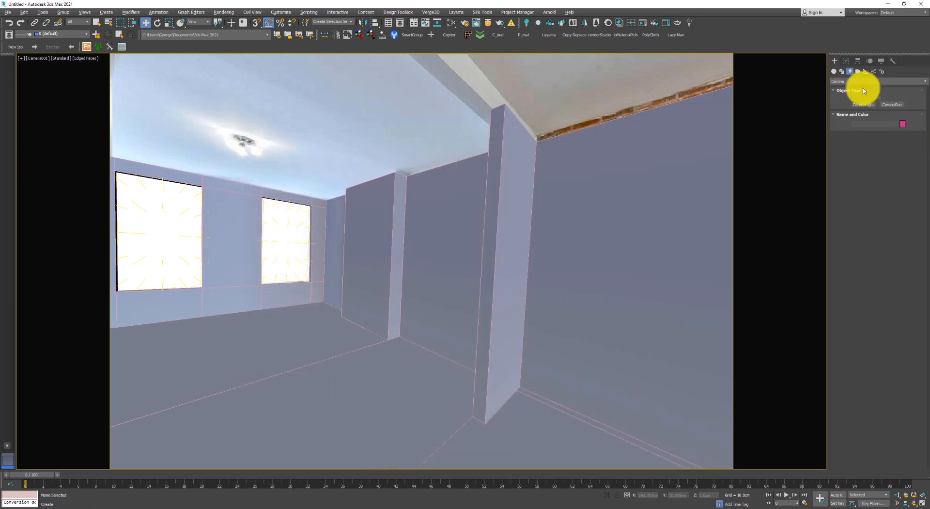
click(833, 71)
click(867, 113)
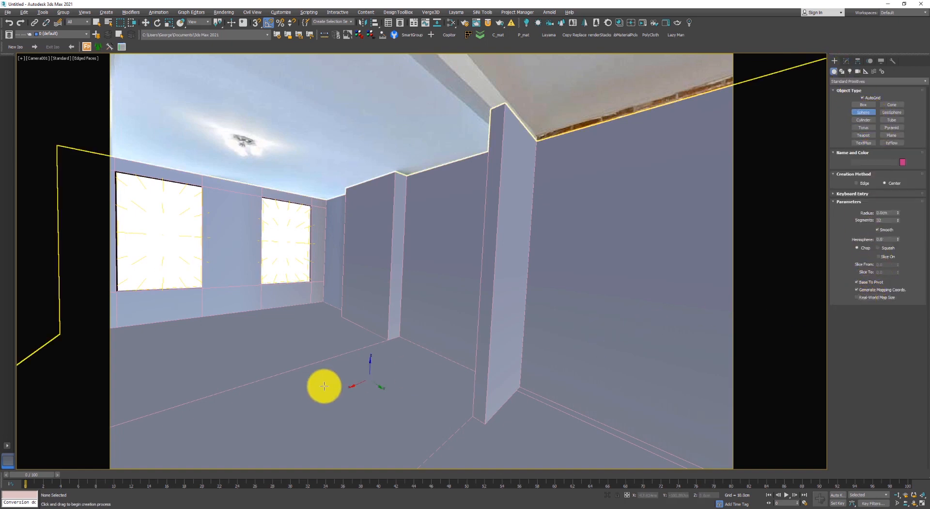
drag(274, 361, 302, 329)
key(w)
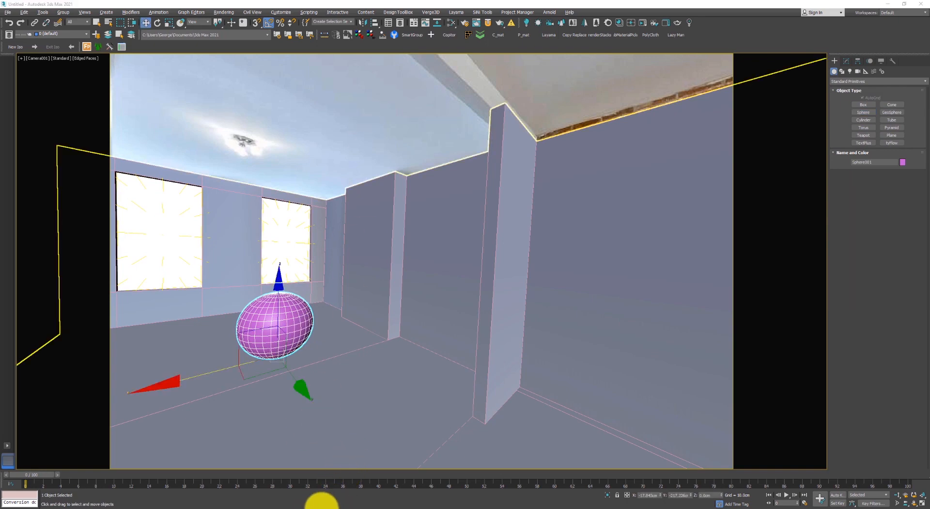
Switch to the reference image board and examine the render showing the window panels and the chair on the floor.
right_drag(929, 131, 421, 76)
scroll(515, 240, down, 5)
middle_drag(560, 306, 427, 195)
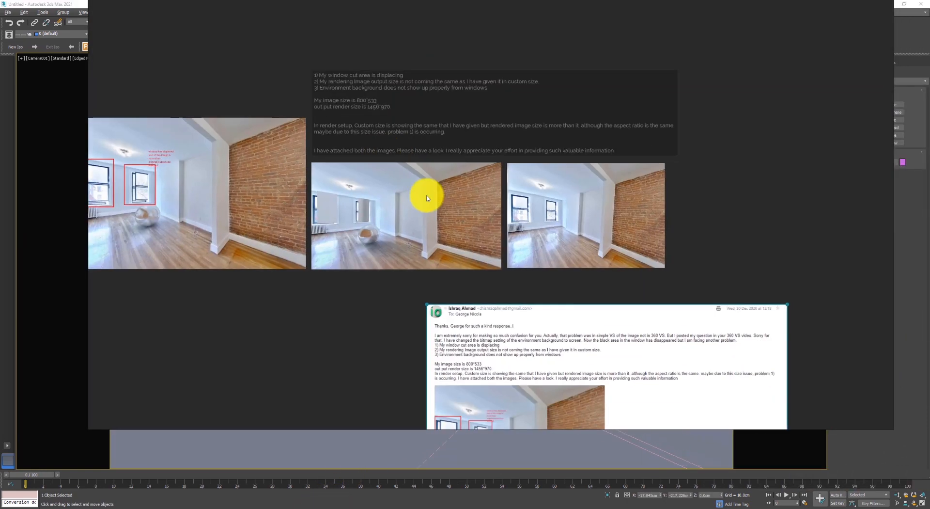
scroll(318, 229, up, 8)
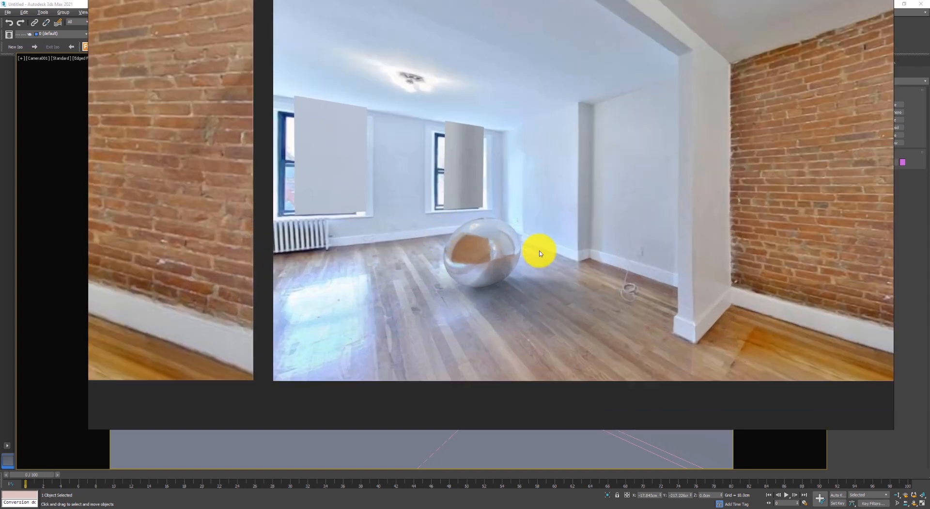
scroll(503, 264, down, 2)
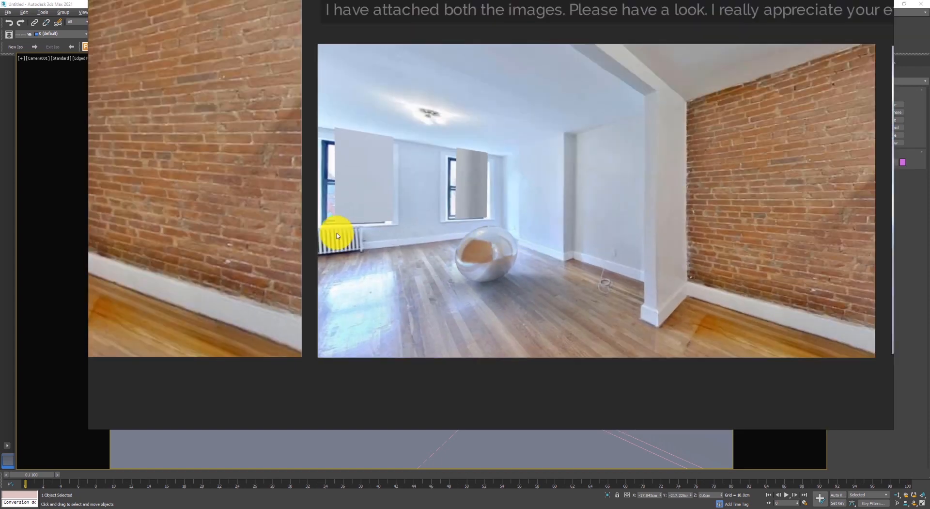
right_drag(336, 234, 929, 281)
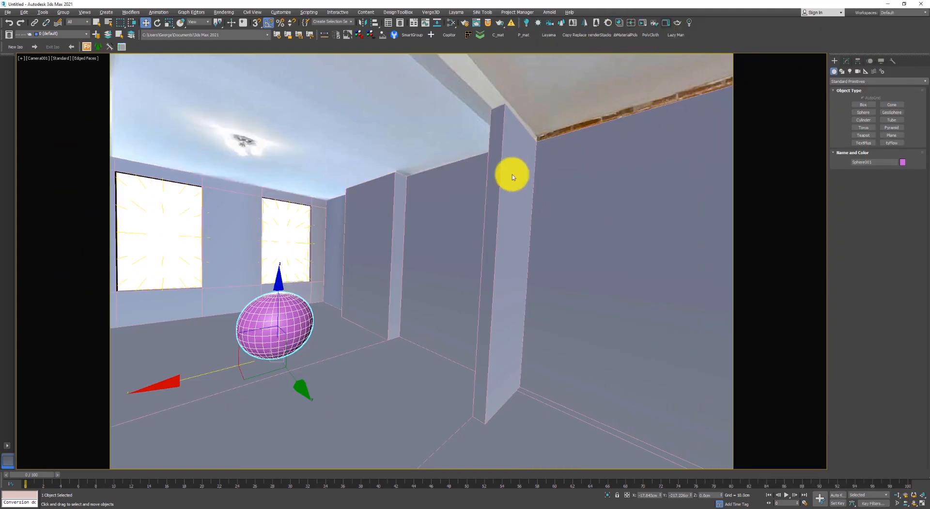
Open the Corona frame buffer and set highlight compression to 2 and contrast to 3 in tone mapping.
click(666, 22)
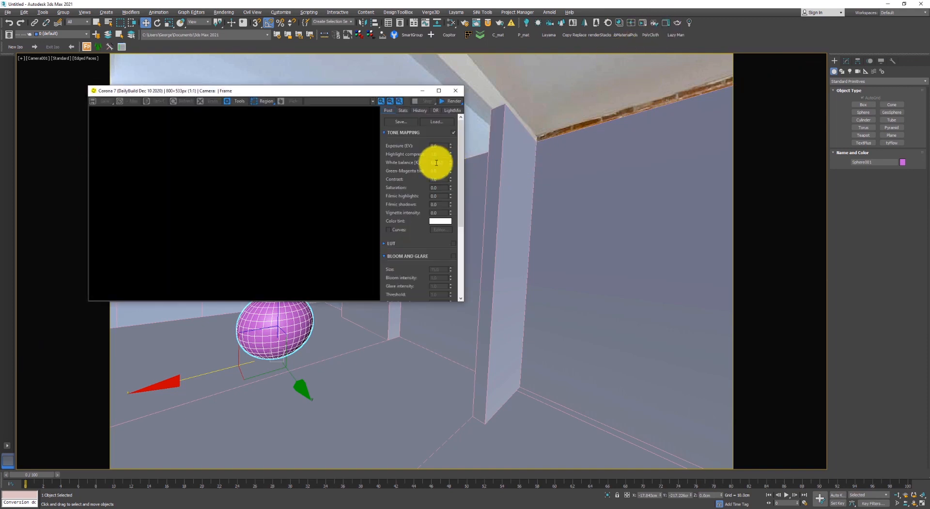
drag(436, 155, 412, 177)
text(2)
key(Tab)
text(3)
key(Tab)
Start Corona interactive rendering of the camera view and deselect the sphere.
drag(406, 90, 571, 139)
click(642, 23)
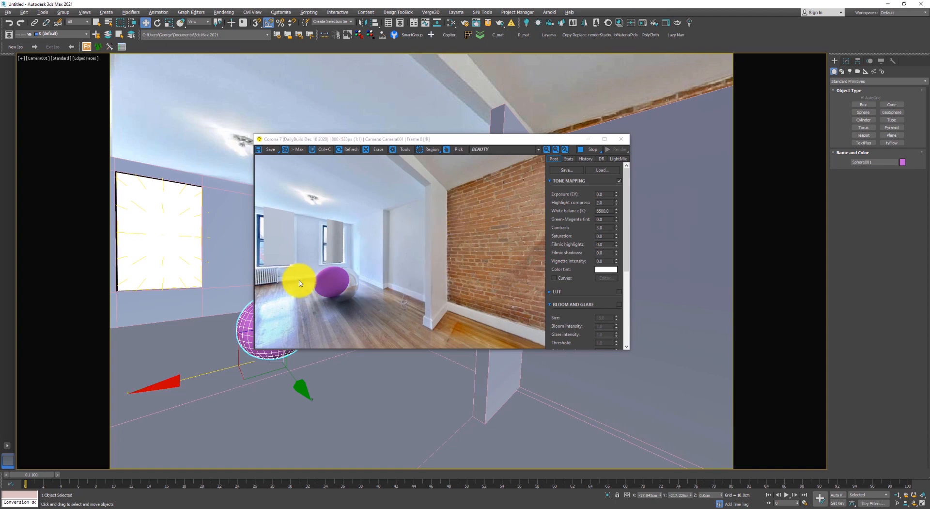
click(546, 79)
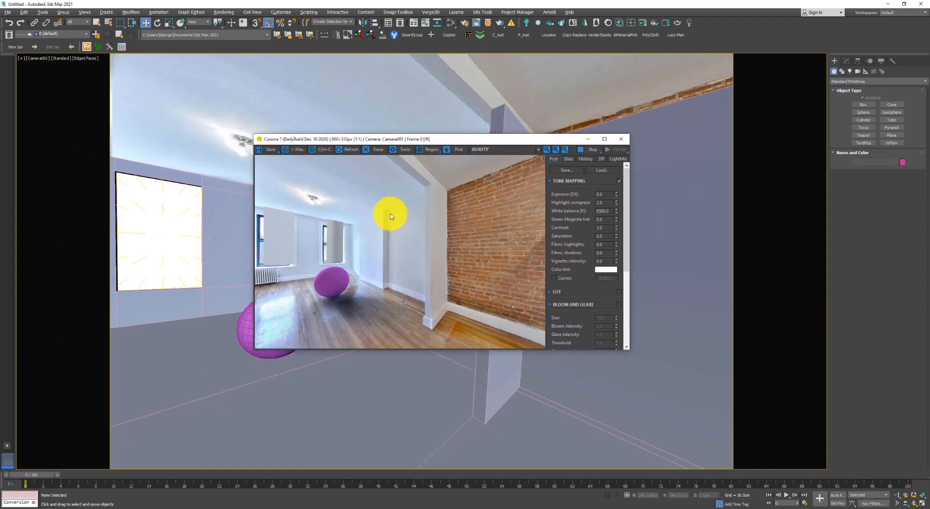
Replace the photo bitmap node's image with Original.jpg and bring the interactive render back to the front.
key(m)
double_click(508, 296)
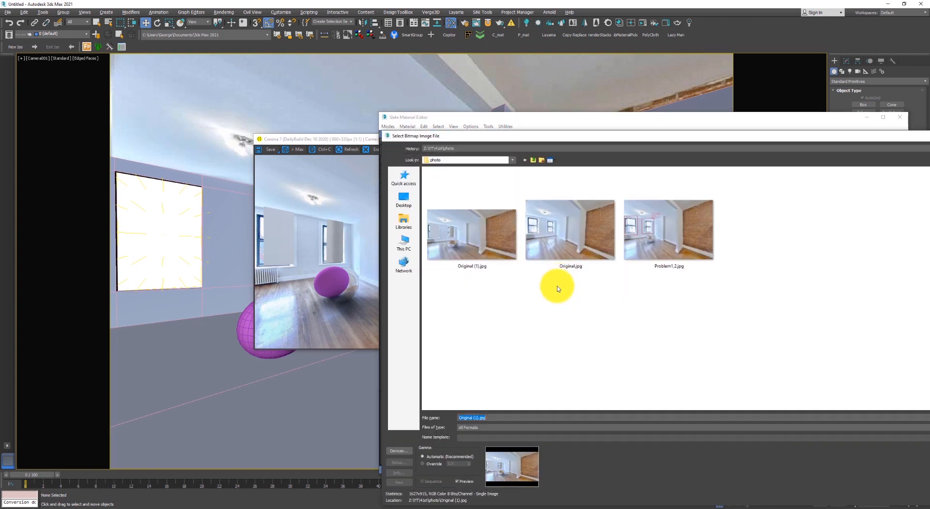
right_click(595, 316)
mouse_move(628, 320)
click(691, 314)
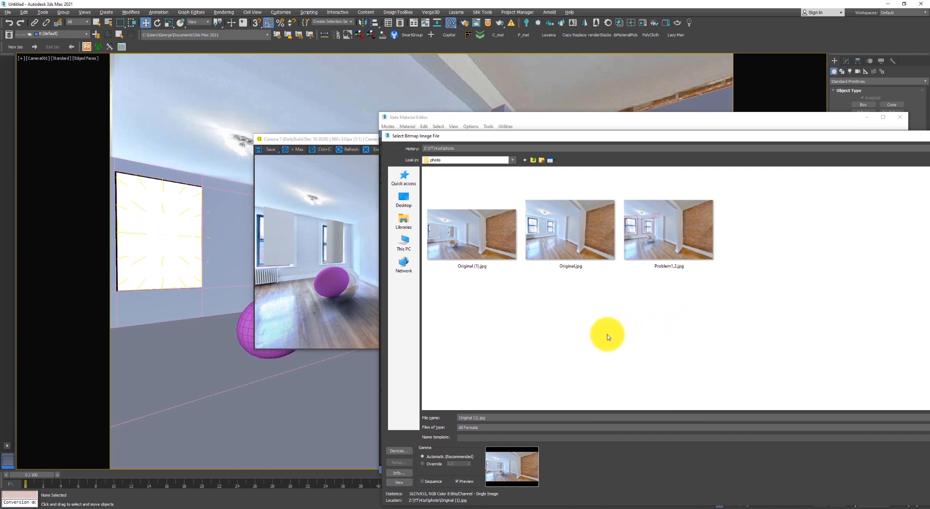
double_click(536, 246)
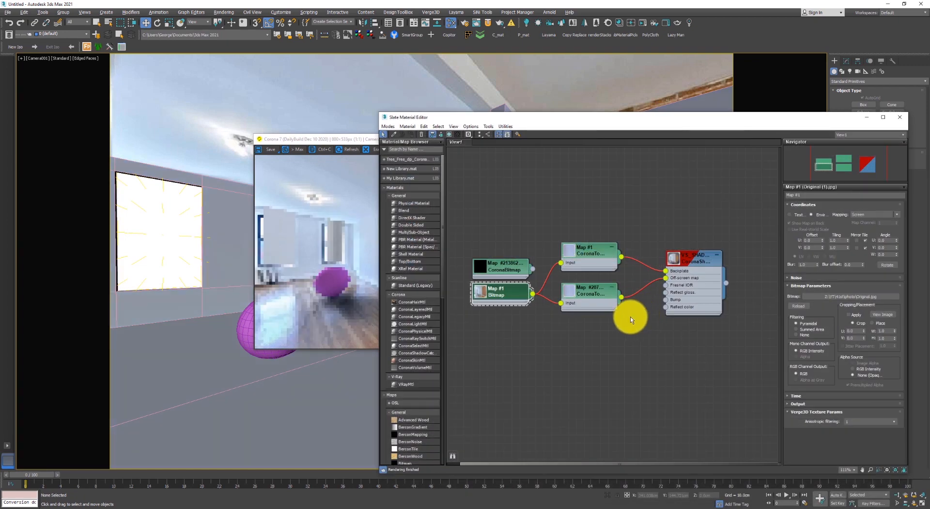
click(344, 308)
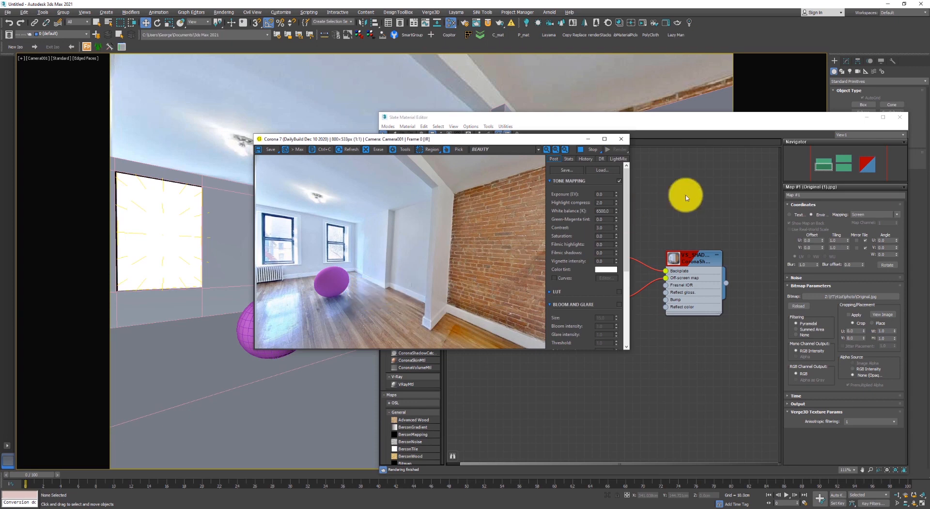
Close the Slate Material Editor and inspect the Corona light settings of both window lights.
click(900, 116)
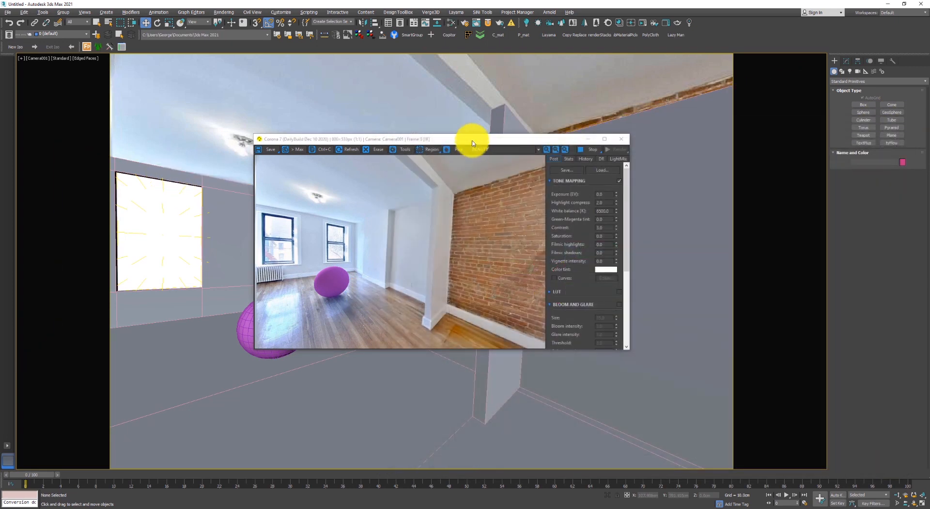
drag(474, 139, 567, 194)
click(272, 230)
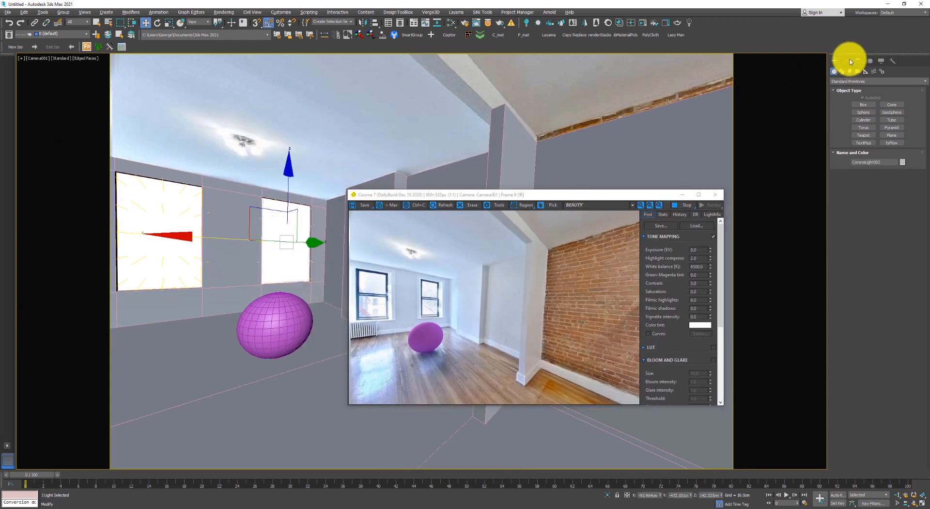
click(851, 61)
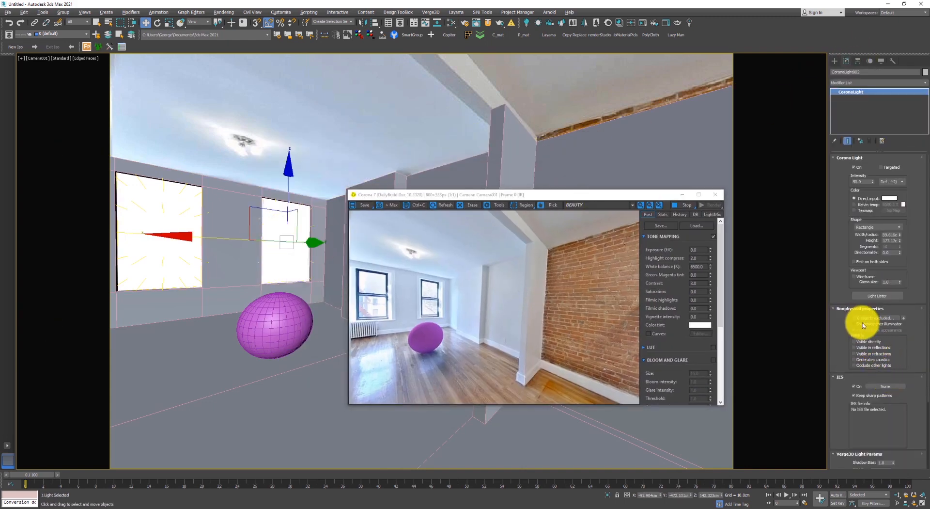
ctrl+click(218, 180)
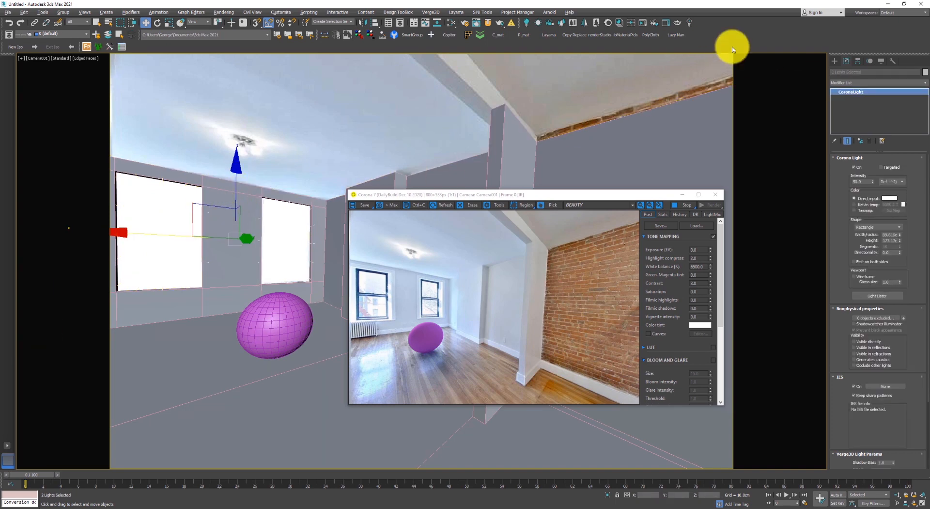
Cover the far window opening with an AutoGrid plane and copy it over the near window opening.
click(834, 61)
click(884, 136)
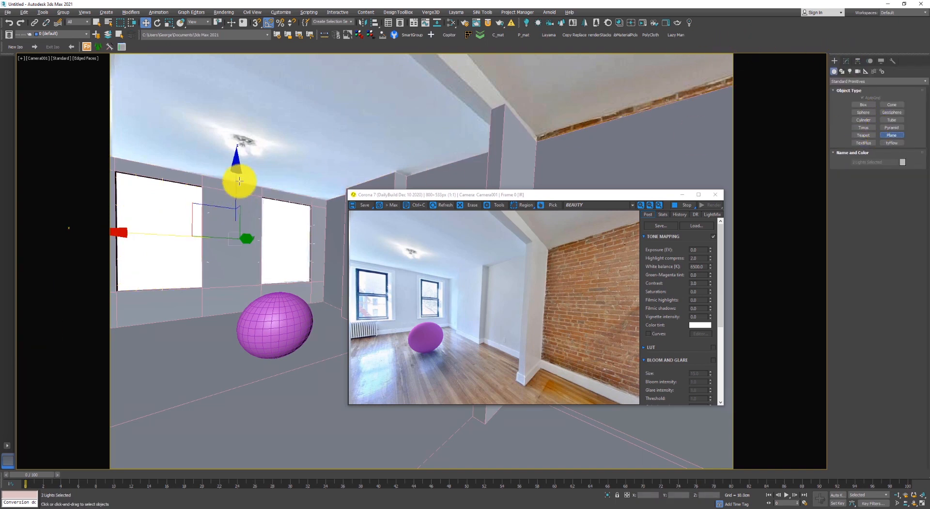
drag(259, 197, 315, 291)
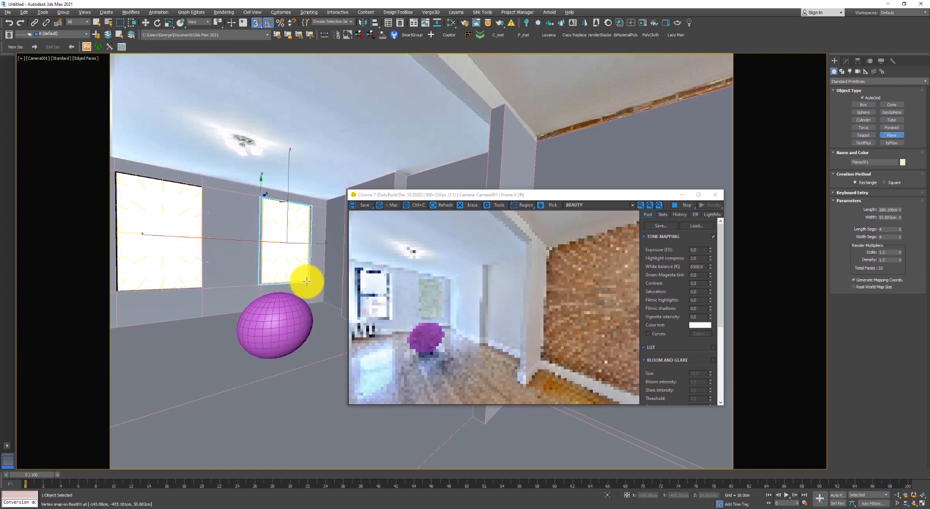
key(w)
mouse_move(308, 242)
shift+mouse_down()
mouse_move(79, 236)
mouse_move(94, 243)
shift+mouse_up()
key(Return)
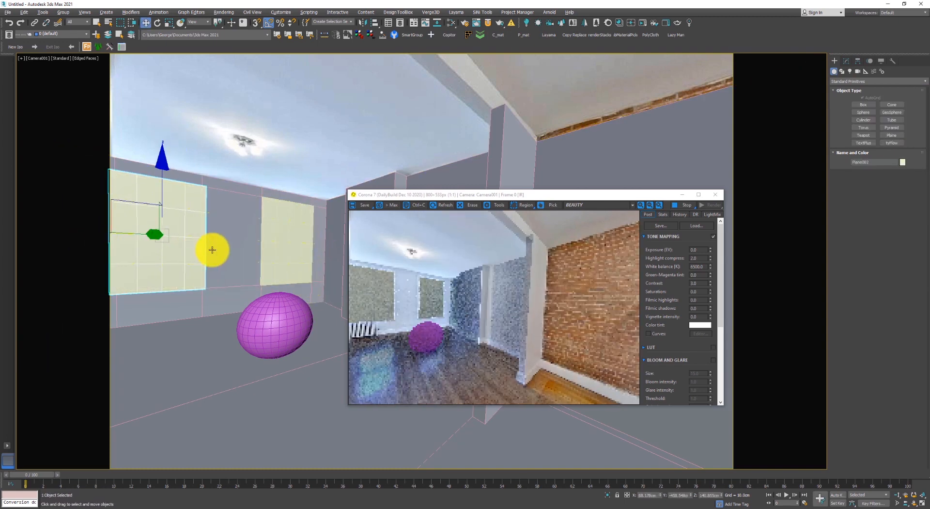
Select both window planes, shift them slightly and delete them.
ctrl+click(271, 224)
drag(239, 241, 243, 241)
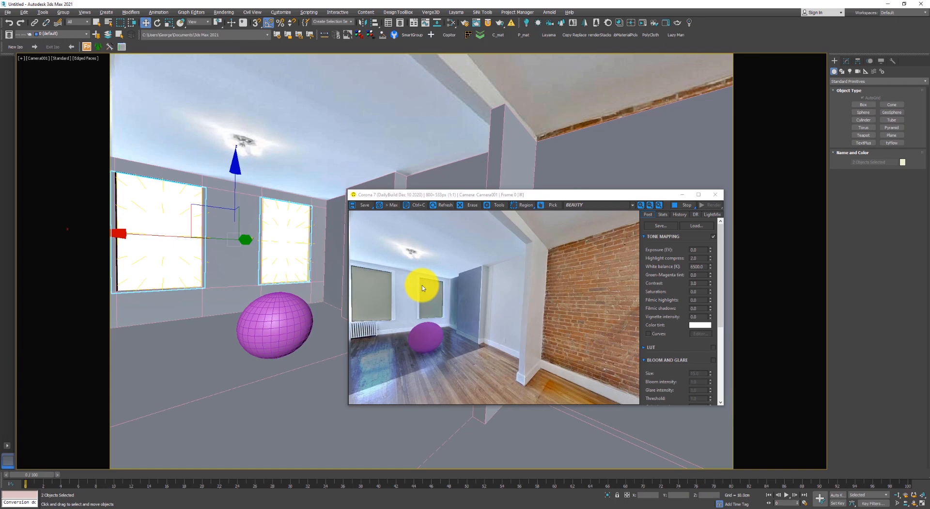
key(Delete)
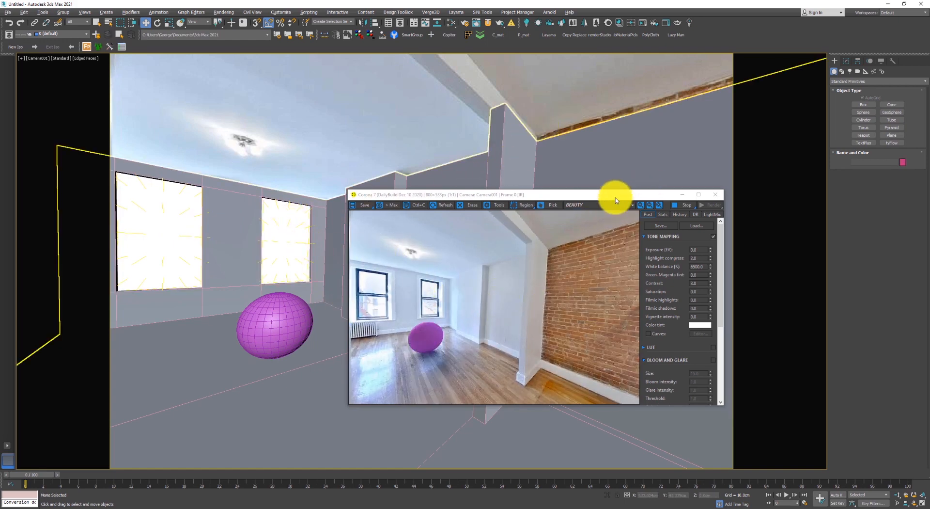
Select the sphere and stop the Corona interactive rendering.
drag(615, 199, 579, 132)
click(271, 324)
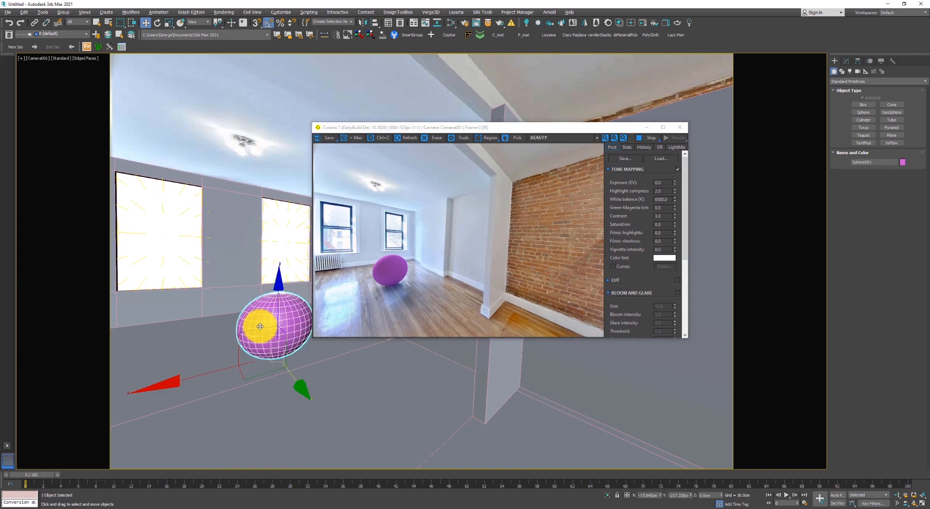
click(645, 137)
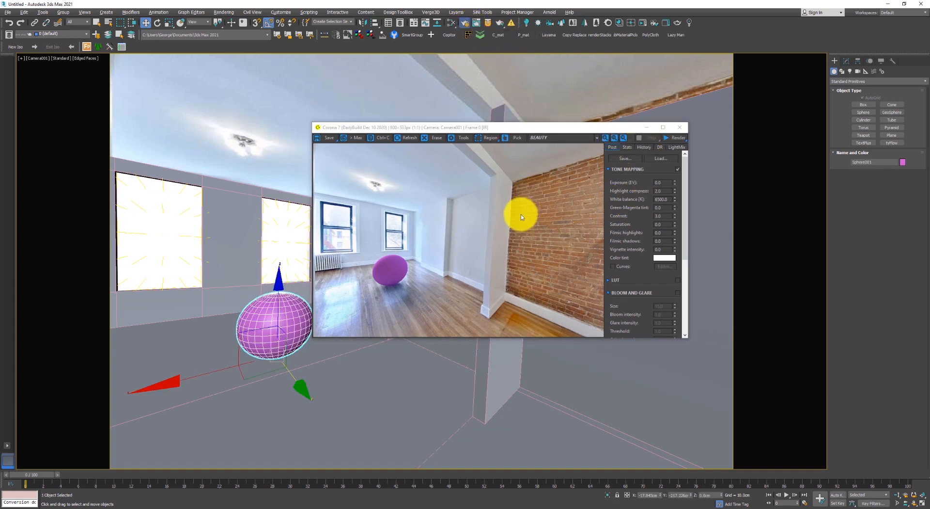
Open Render Setup to check the output size and examine the floor in the rendered image up close.
key(F10)
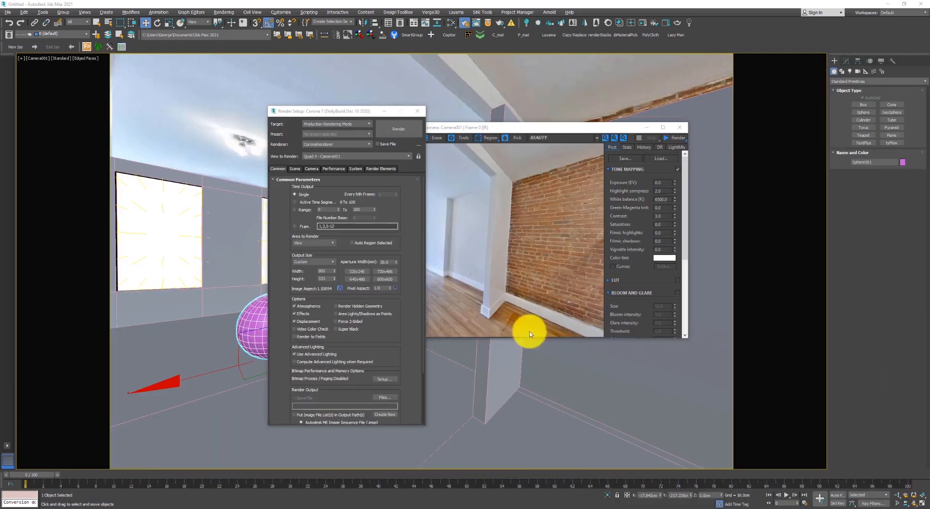
click(327, 271)
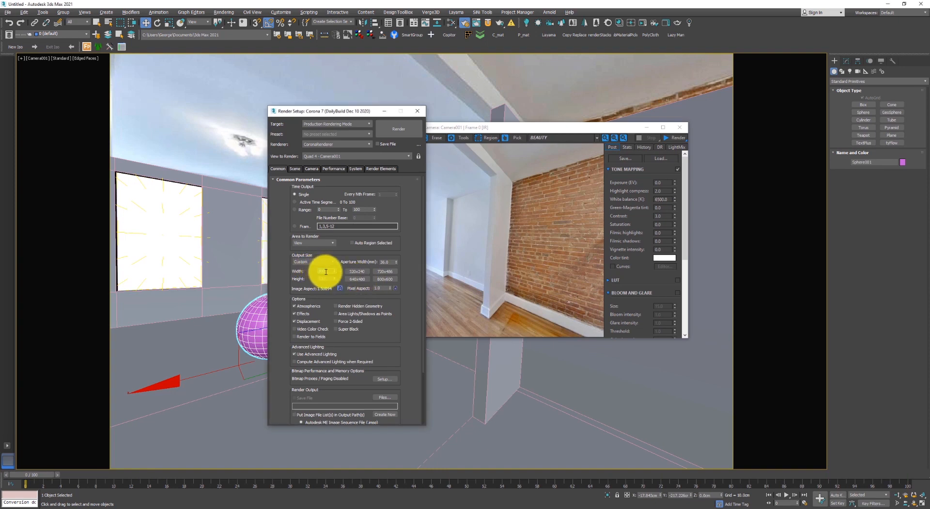
click(525, 245)
scroll(343, 305, up, 1)
scroll(394, 299, down, 1)
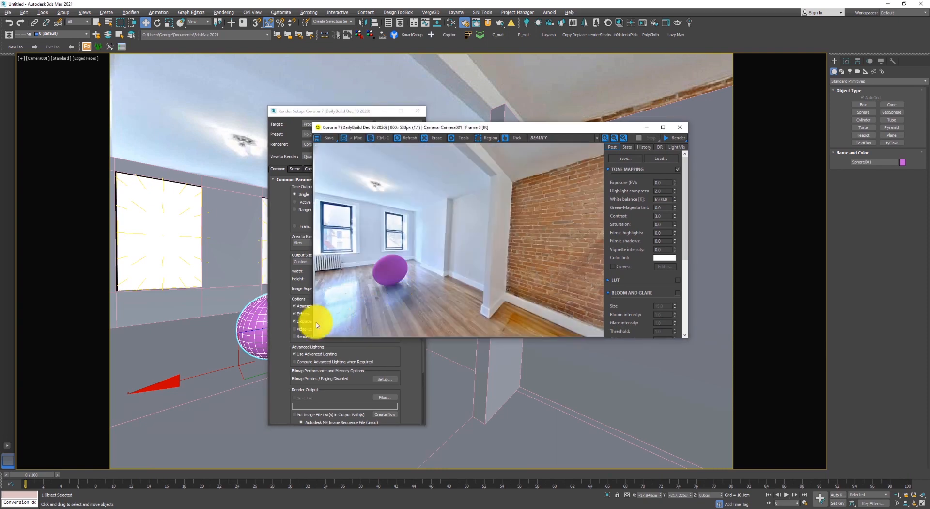
scroll(343, 323, up, 2)
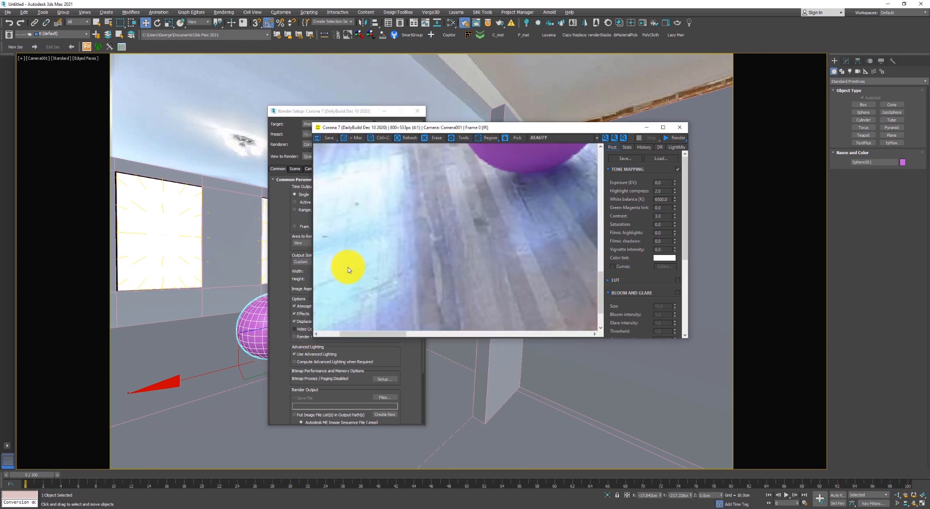
scroll(383, 233, down, 2)
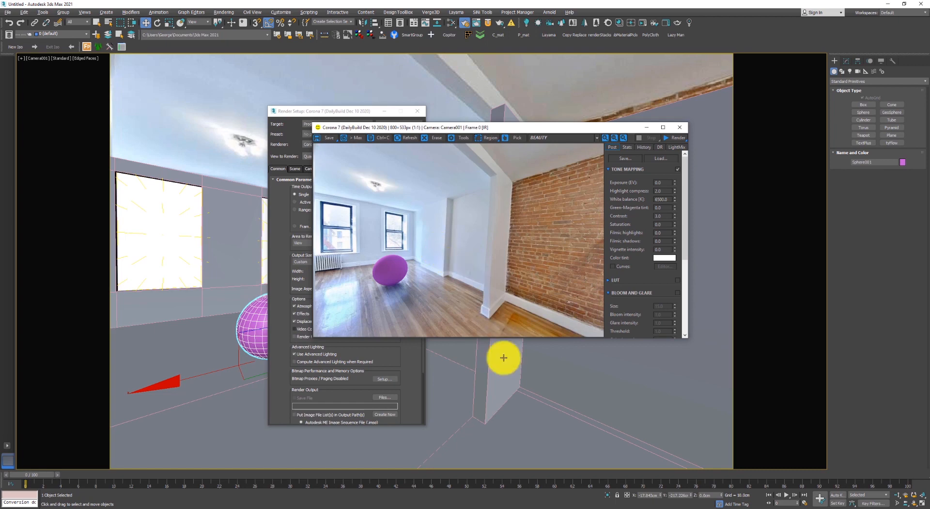
Switch to Calculator and multiply the image width of 800 by 2.
click(514, 508)
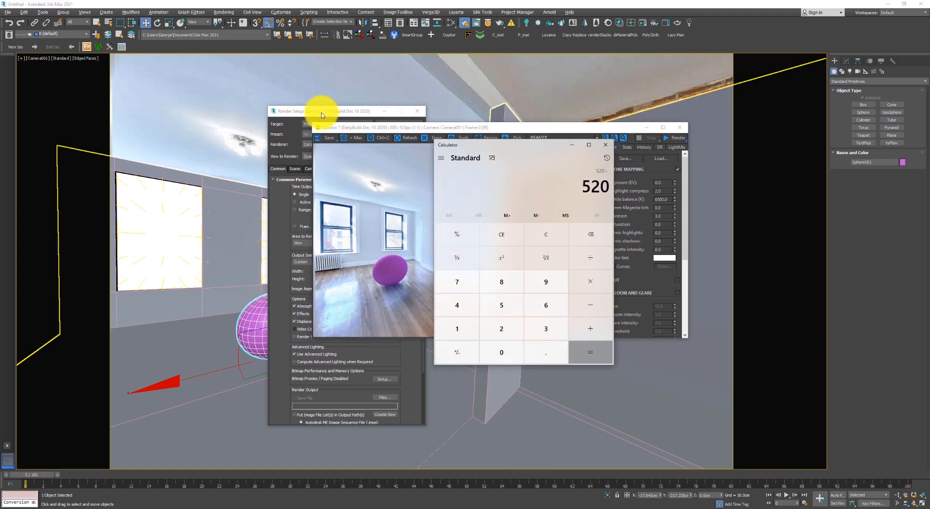
drag(321, 111, 215, 114)
key(alt+Tab)
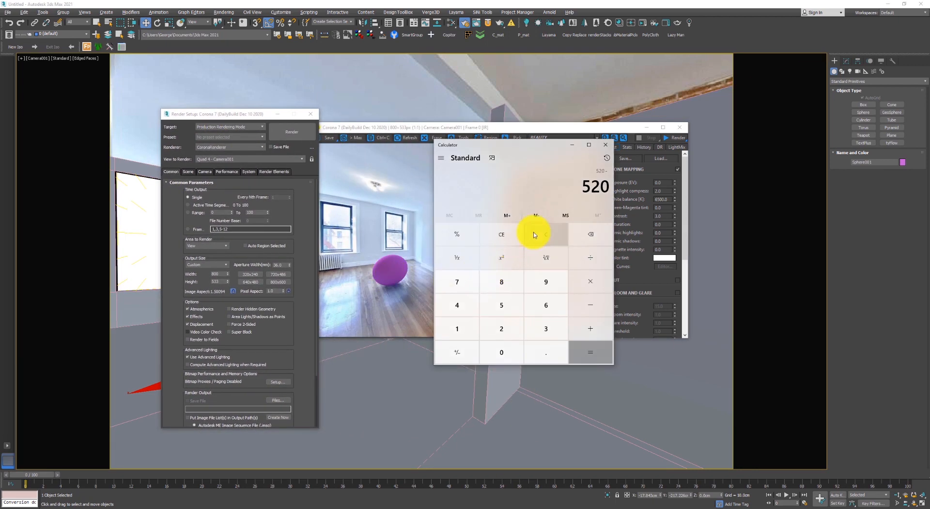
text(800)
text(*2)
key(Return)
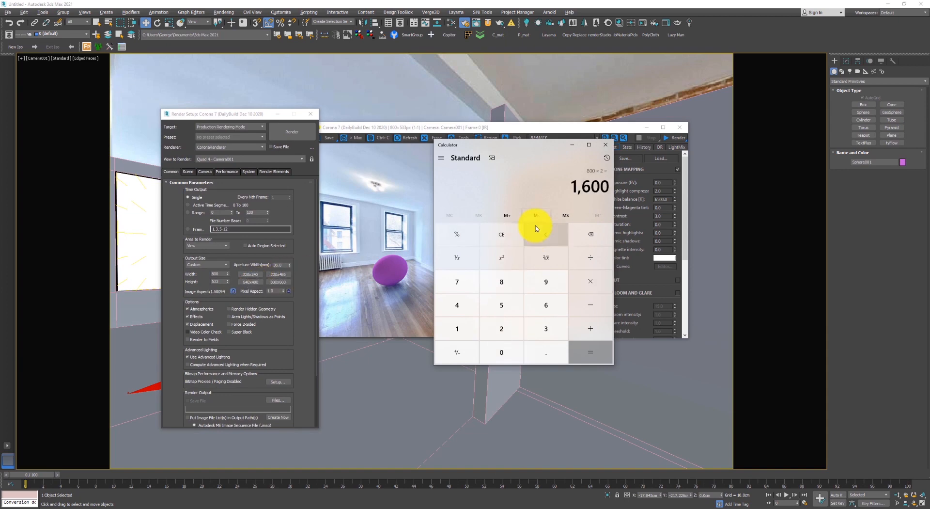
Set the render output width to 1600 and check the image size notes on the reference board.
click(218, 273)
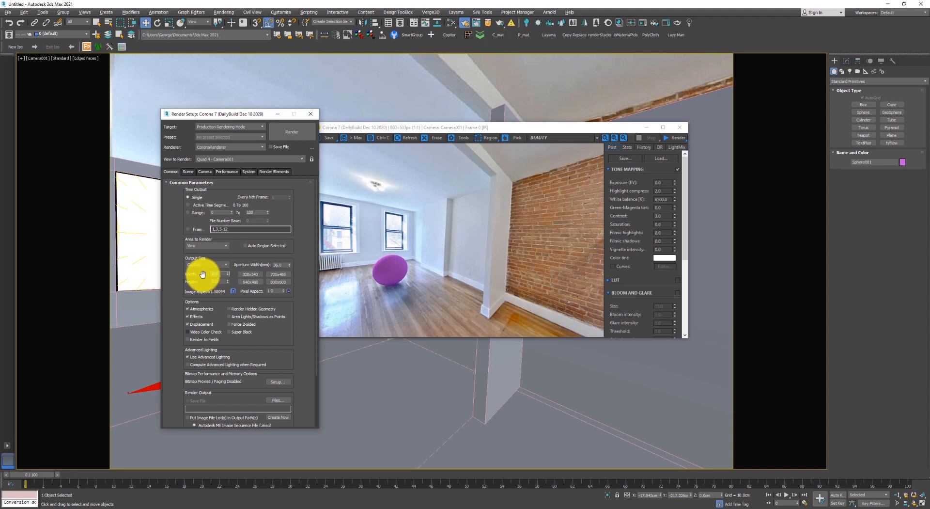
key(alt+Tab)
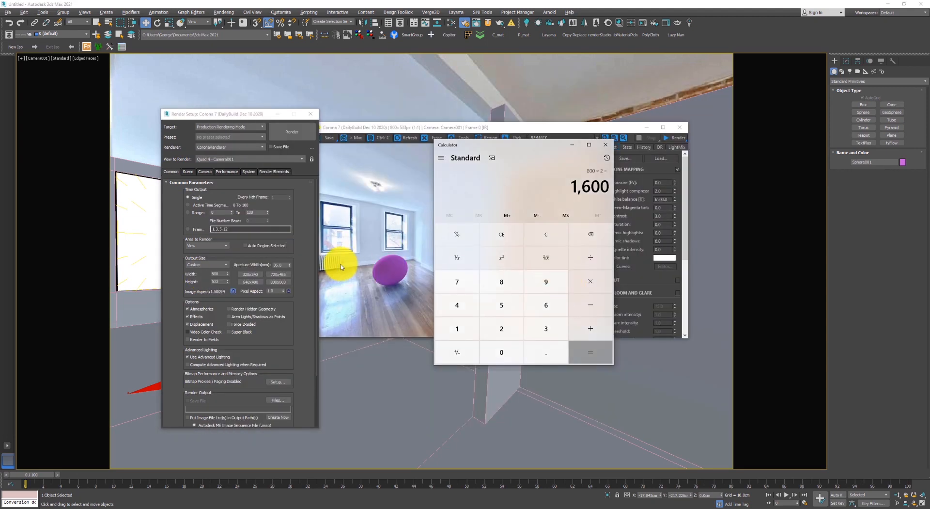
click(219, 273)
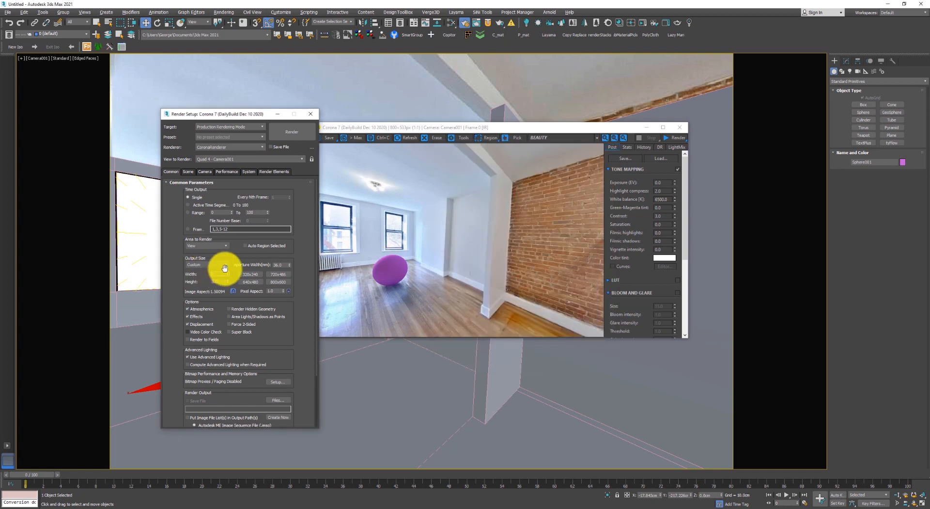
key(alt+Tab)
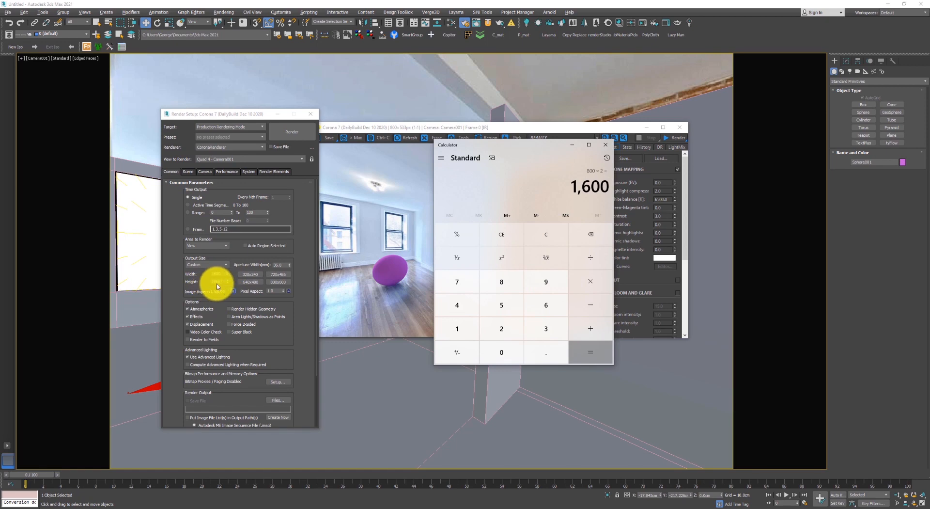
click(353, 266)
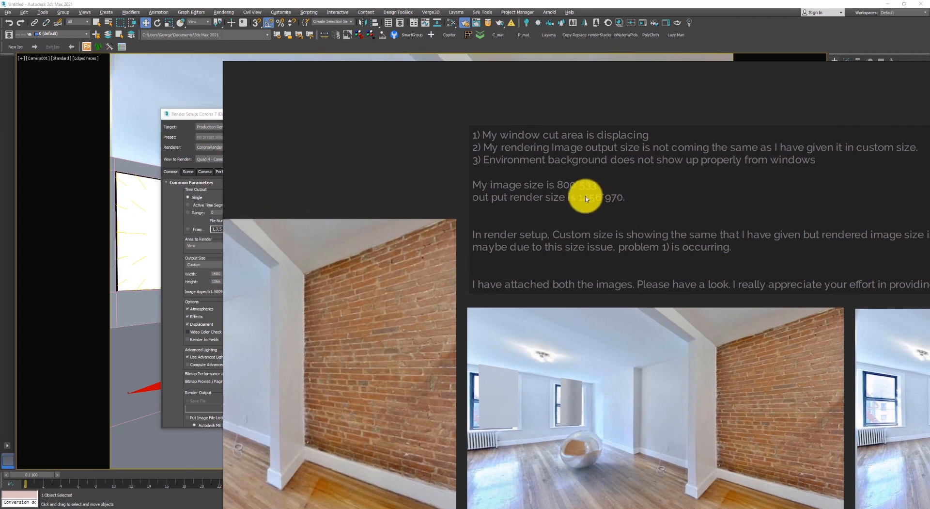
click(208, 114)
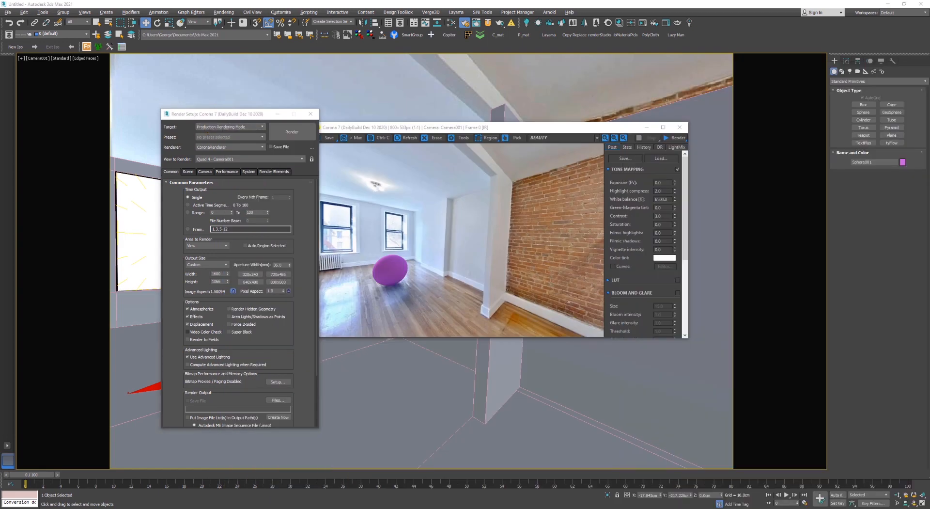
Restart Corona interactive rendering and arrange Render Setup and the frame buffer to uncover the far window in the viewport.
click(643, 23)
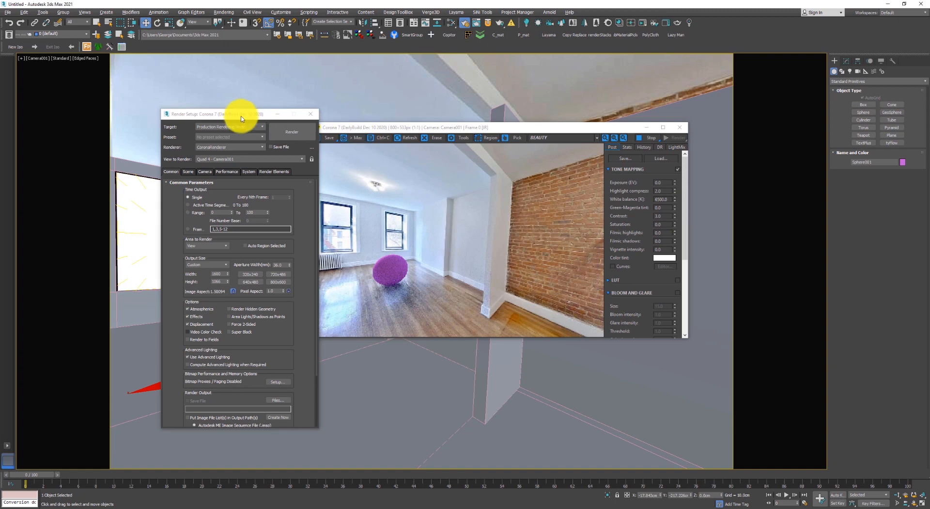
drag(238, 114, 137, 138)
drag(356, 127, 515, 144)
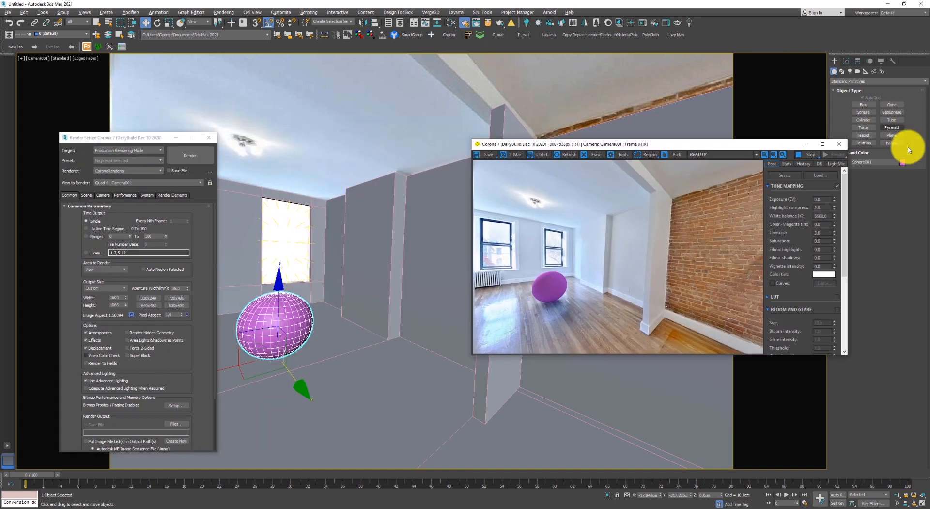
Draw an AutoGrid plane over the far window opening, snapped to the opening's corners.
key(s)
drag(307, 202, 262, 284)
scroll(557, 250, up, 2)
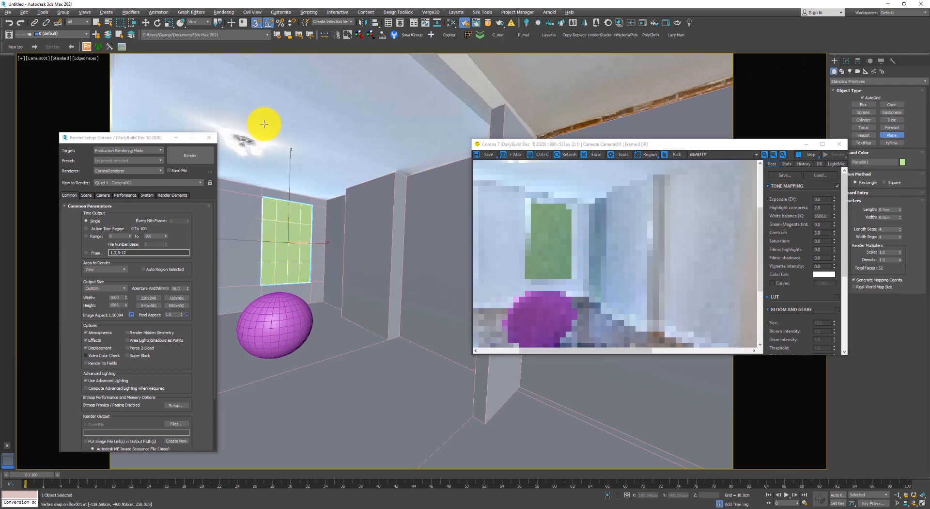
Examine how the plane's lower corner lines up with the window in the photo, comparing wireframe and shaded display.
key(w)
scroll(292, 276, up, 8)
key(F3)
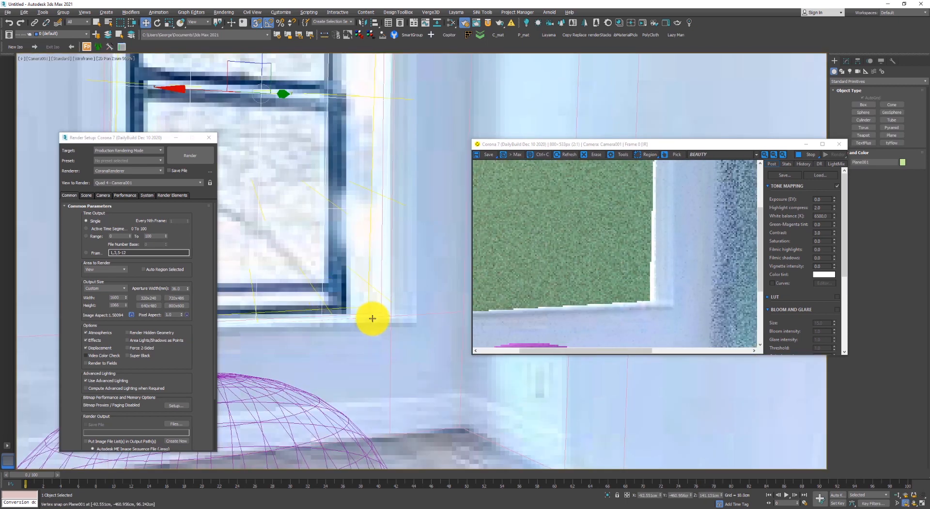
key(F3)
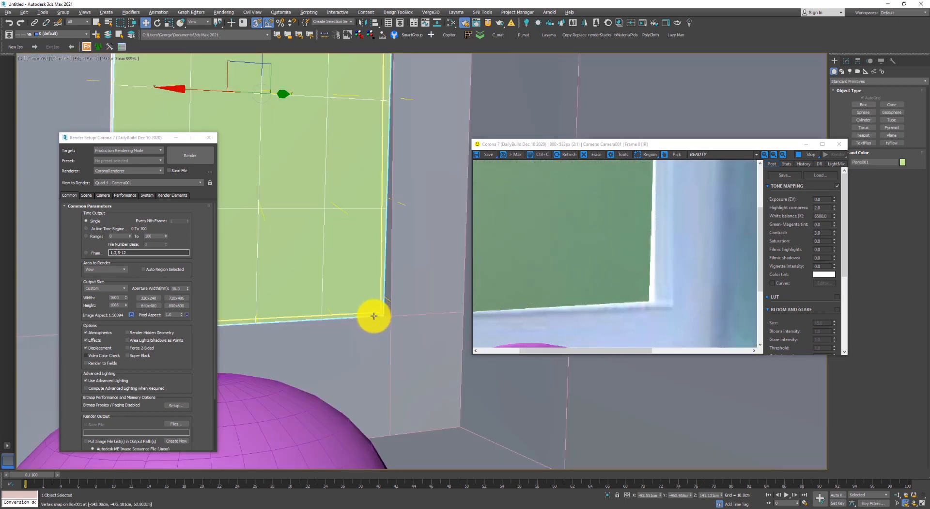
scroll(378, 315, down, 3)
scroll(384, 310, down, 4)
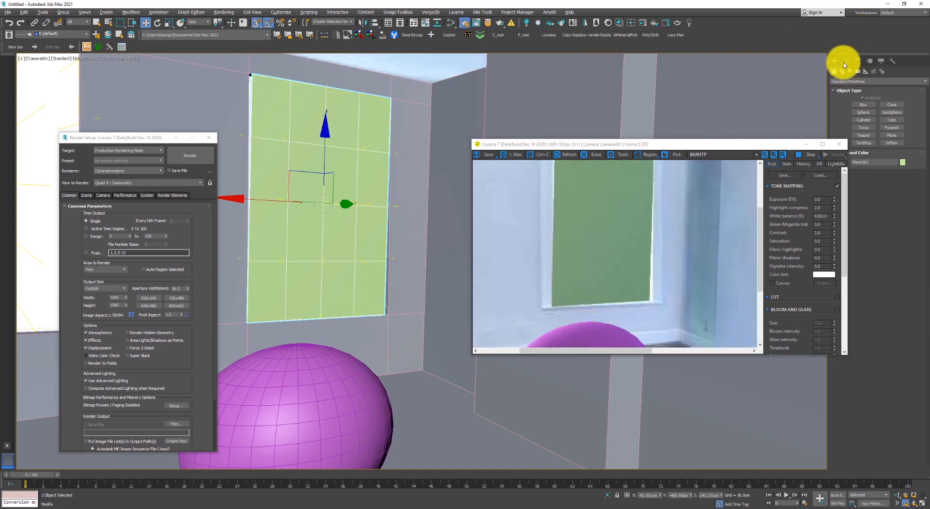
Add an Edit Poly modifier to the window plane and snap its displaced upper corner vertex to the opening's edge.
key(alt+e)
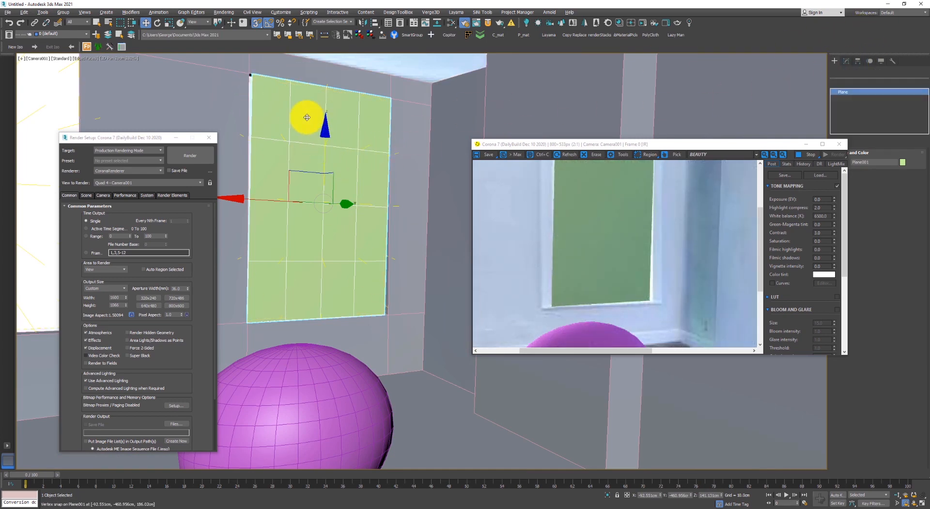
key(1)
drag(229, 61, 261, 89)
middle_drag(262, 121, 277, 150)
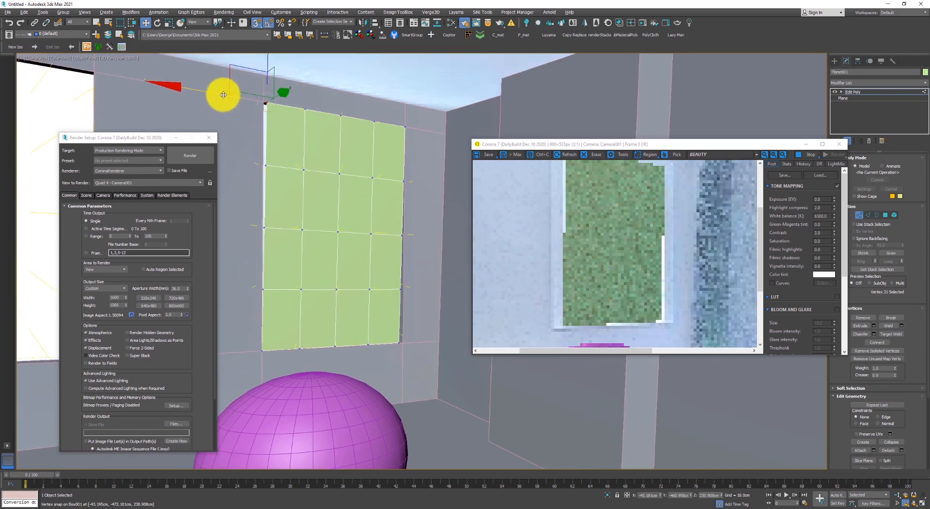
drag(223, 95, 268, 101)
Remove all inner horizontal and vertical edges from the window plane with their vertices, leaving one polygon over the far window opening.
drag(249, 154, 274, 181)
middle_drag(241, 171, 280, 176)
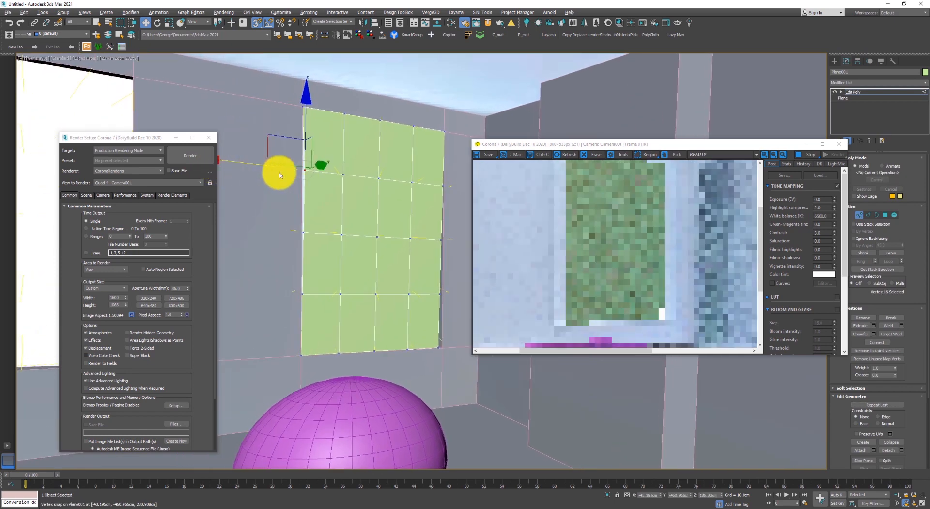
key(s)
key(2)
click(332, 180)
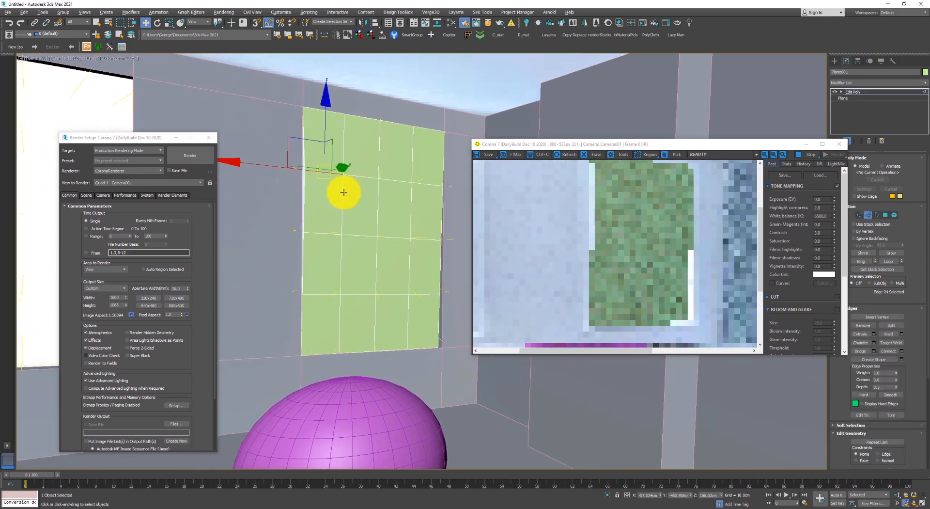
double_click(332, 170)
ctrl+double_click(324, 235)
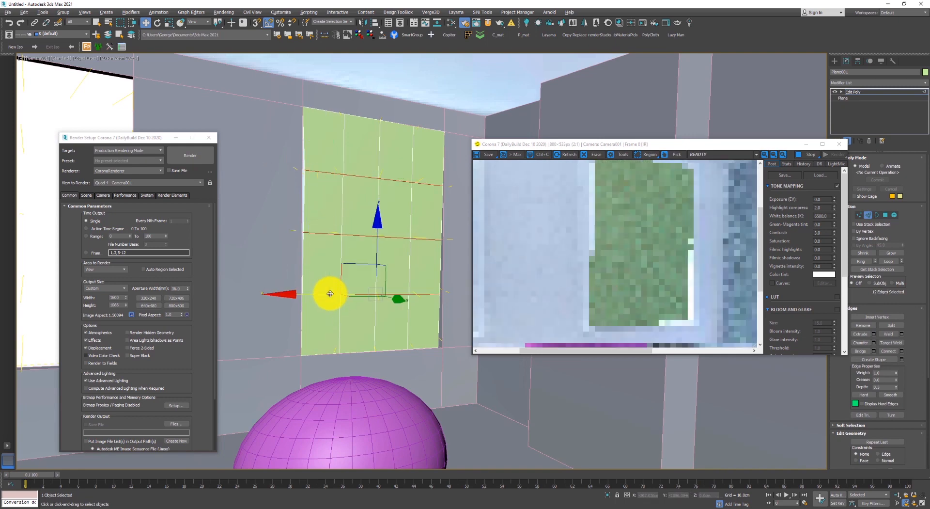
key(ctrl+BackSpace)
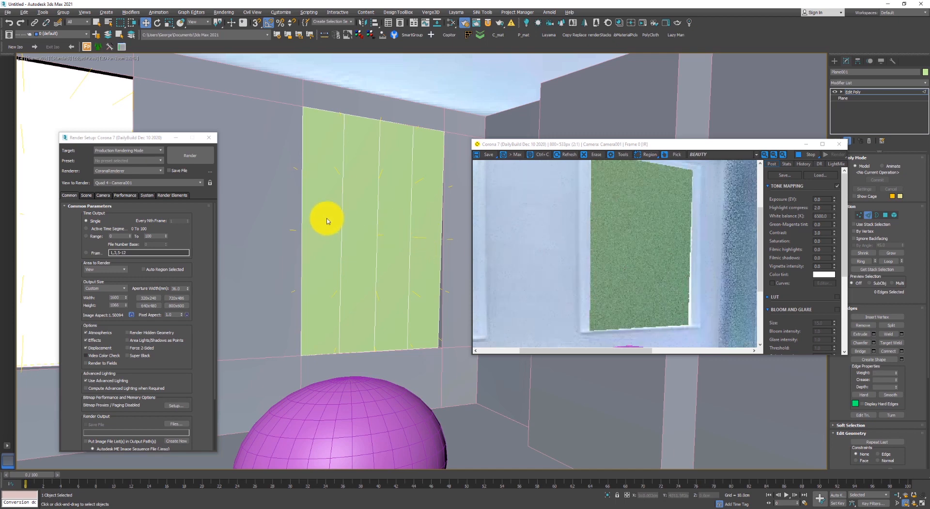
drag(327, 218, 420, 243)
key(ctrl+BackSpace)
Snap the plane's displaced lower corner vertex to the window opening's corner and check the cover through Camera001.
key(1)
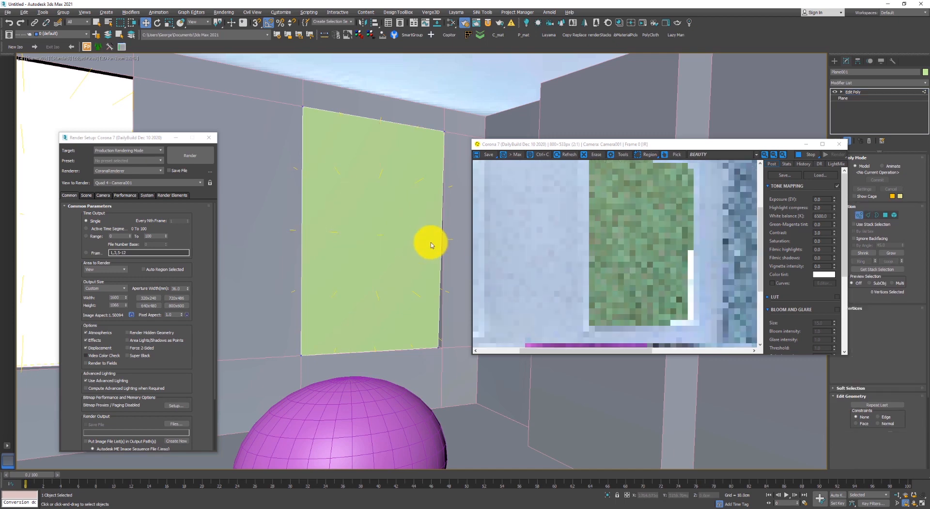
drag(407, 282, 442, 347)
key(s)
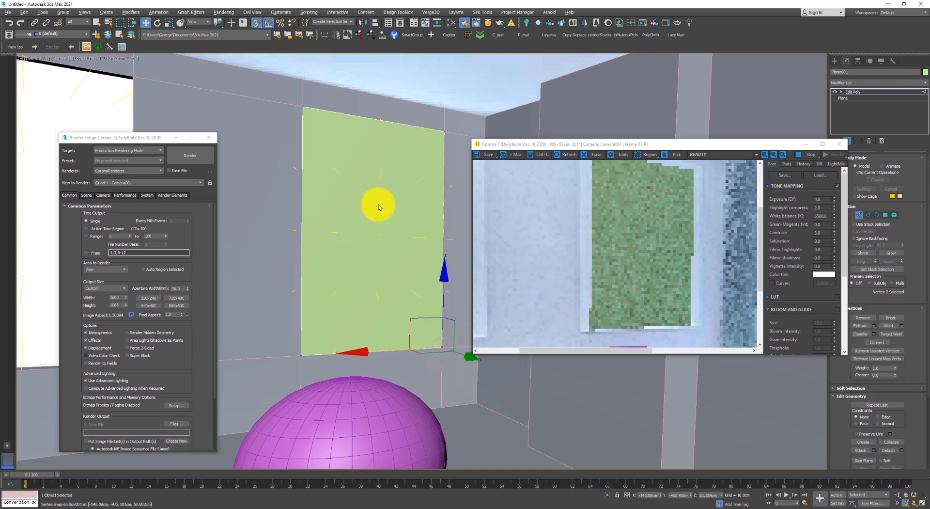
scroll(612, 255, down, 1)
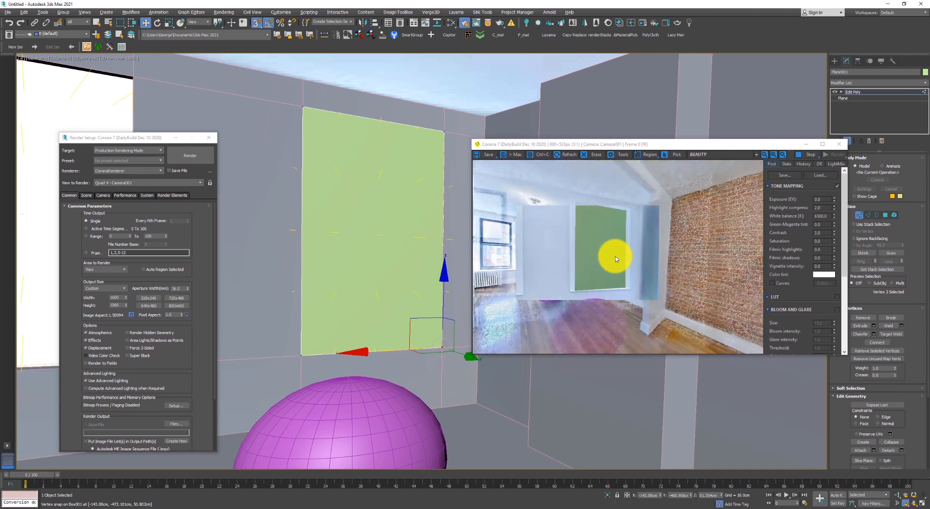
key(1)
scroll(391, 224, down, 1)
key(c)
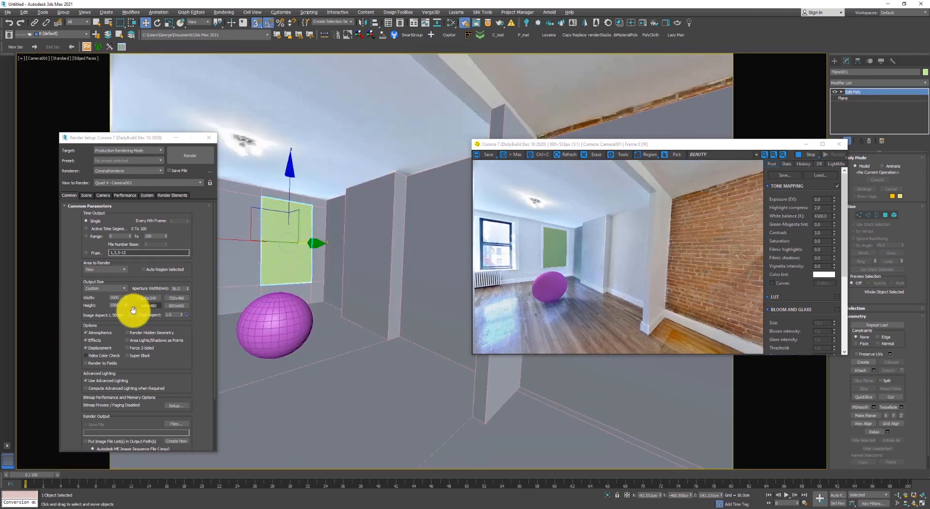
Consult the reported problem notes for the render size, unlock the image aspect and set the output size to 1456 × 970.
right_drag(929, 252, 608, 241)
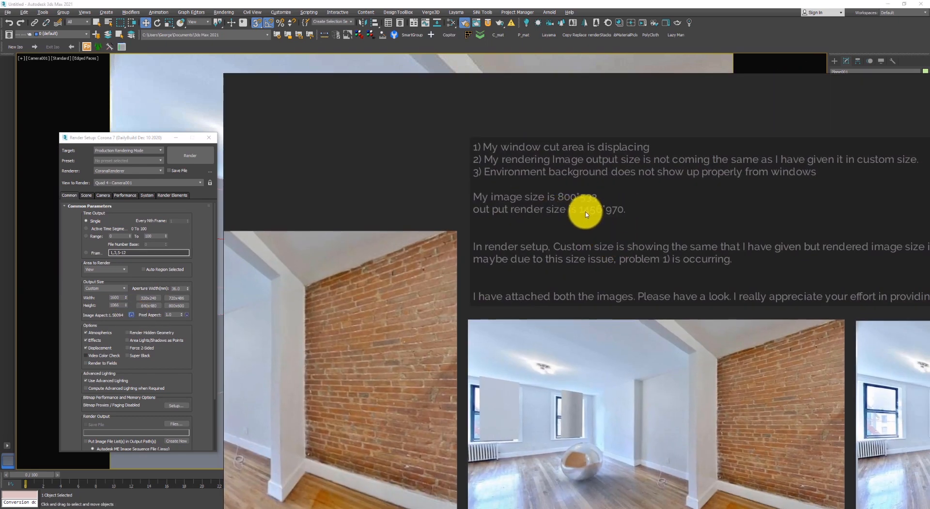
right_drag(514, 223, 929, 230)
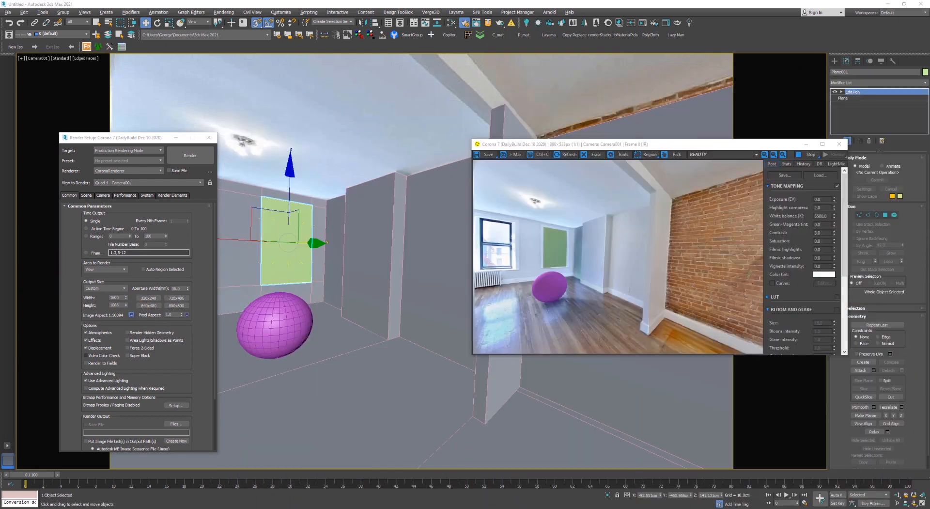
click(130, 316)
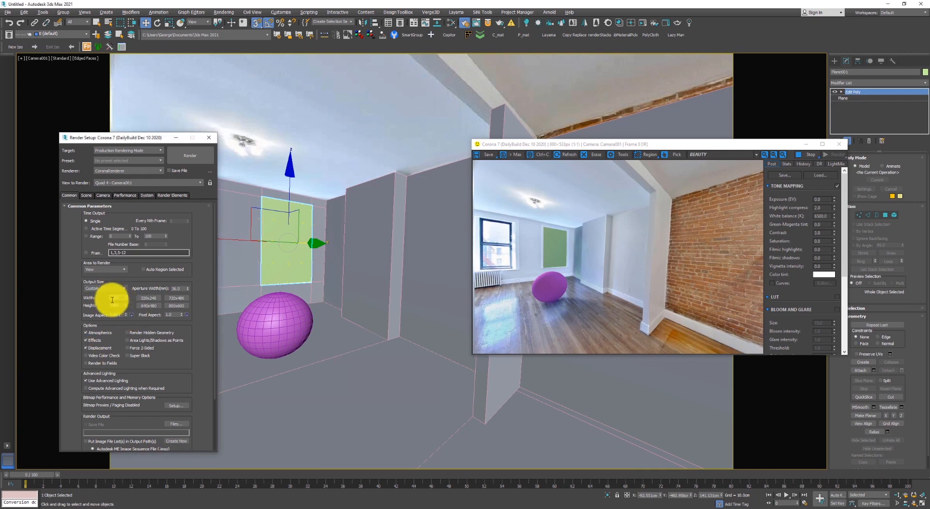
drag(112, 300, 68, 304)
text(14)
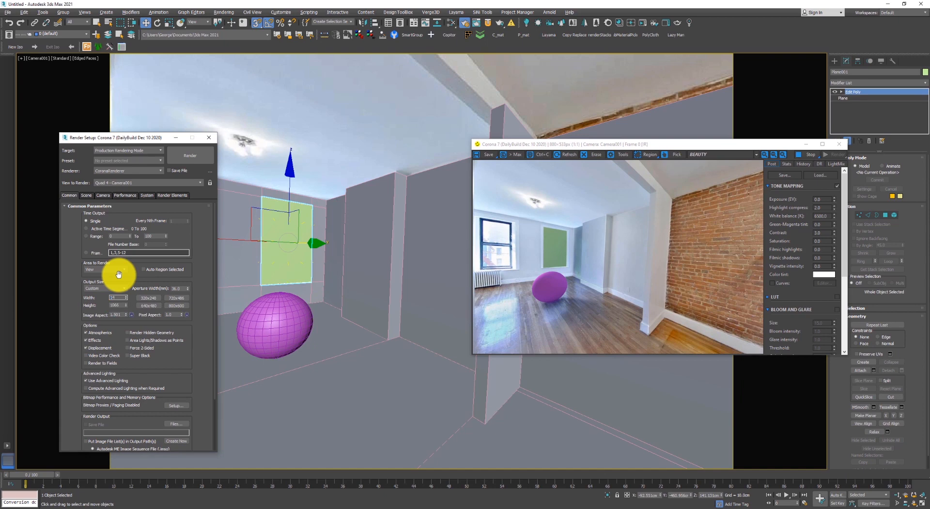
text(56)
key(Tab)
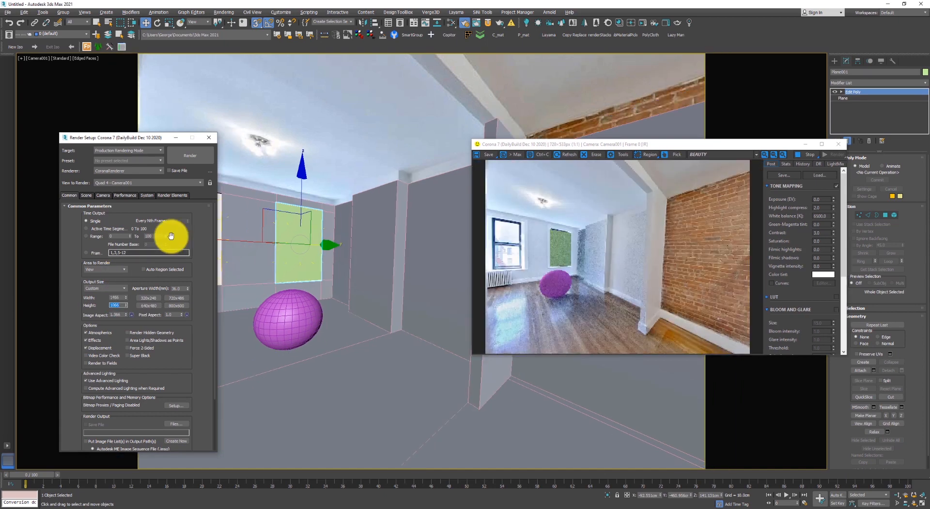
text(970)
key(Return)
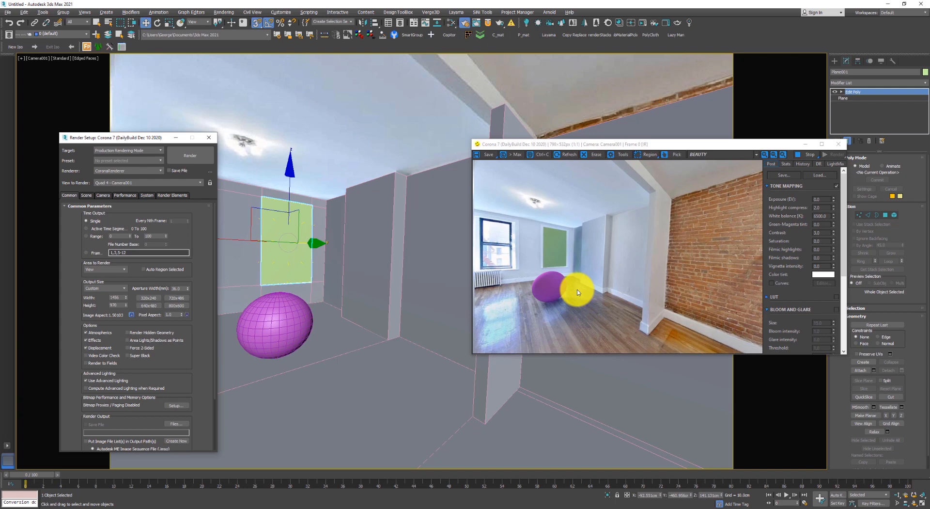
Compare the far window cover in the Corona frame buffer with the photo behind the wireframe viewport.
key(F3)
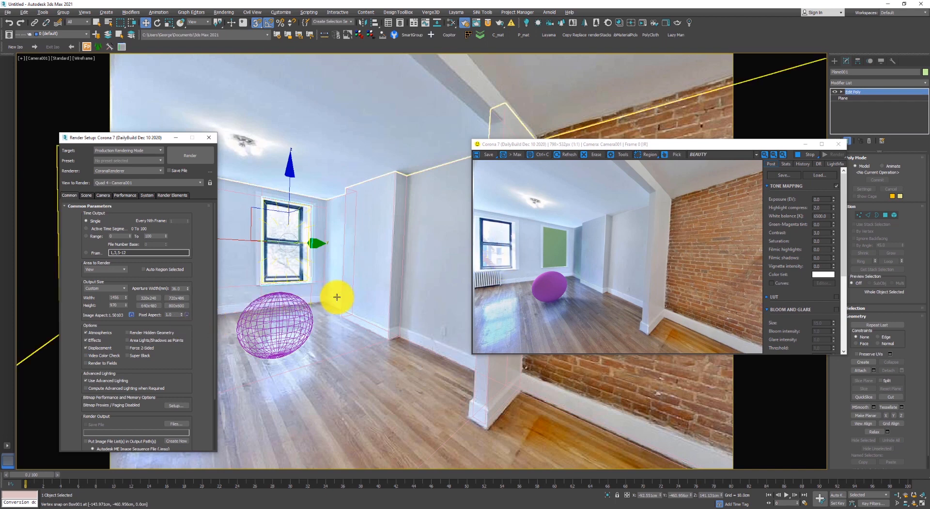
drag(669, 143, 550, 131)
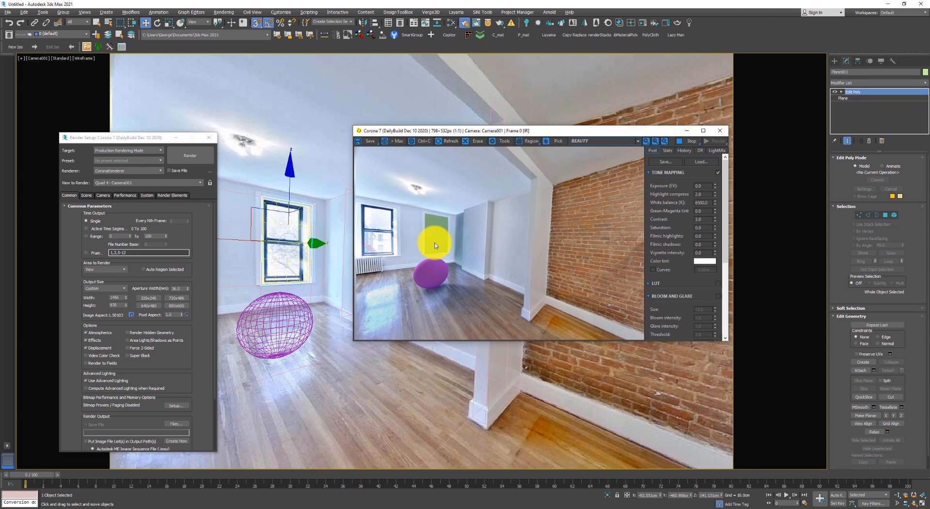
scroll(428, 259, up, 3)
scroll(436, 249, down, 3)
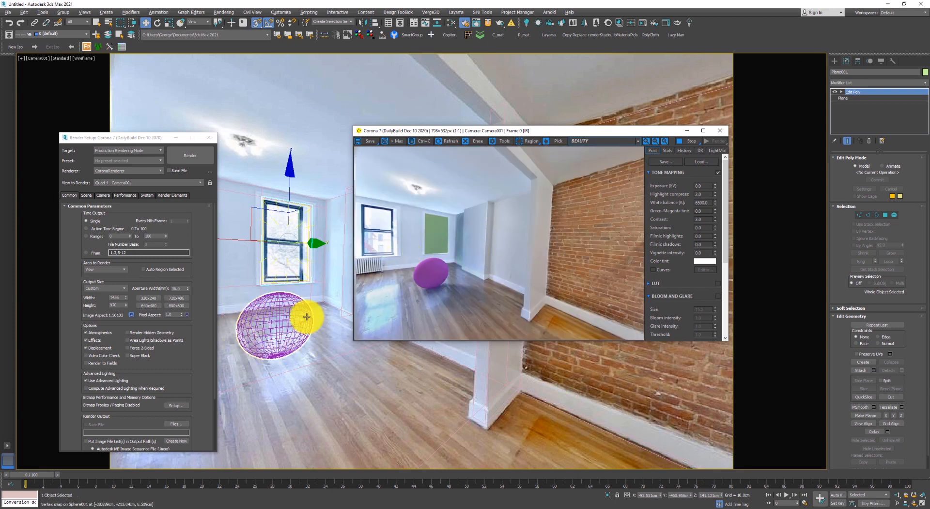
Set the render output size to 800 × 533, the photo's own dimensions.
click(118, 306)
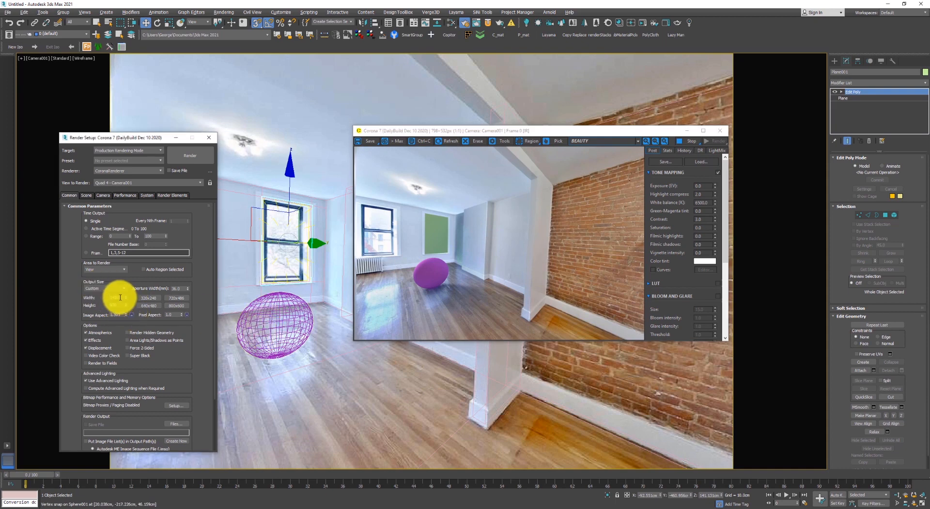
double_click(120, 296)
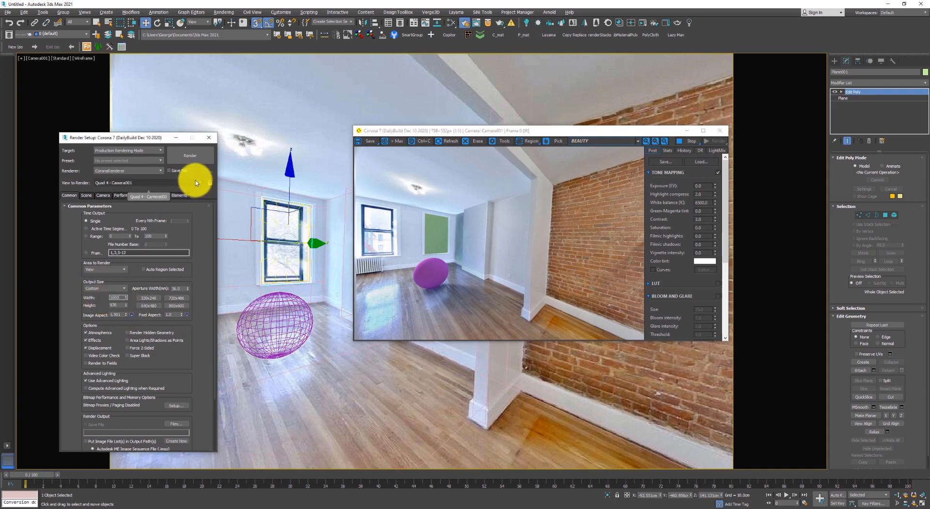
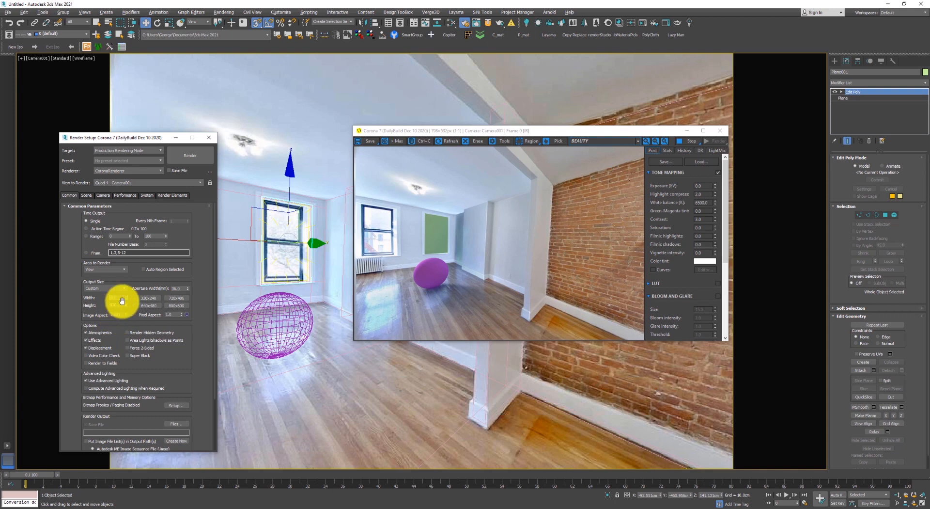
text(800)
key(Tab)
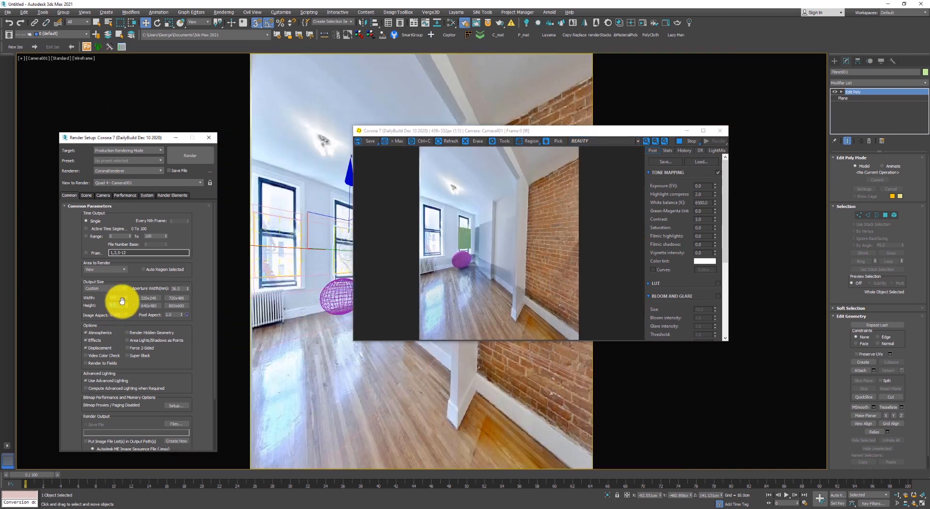
text(533)
key(Return)
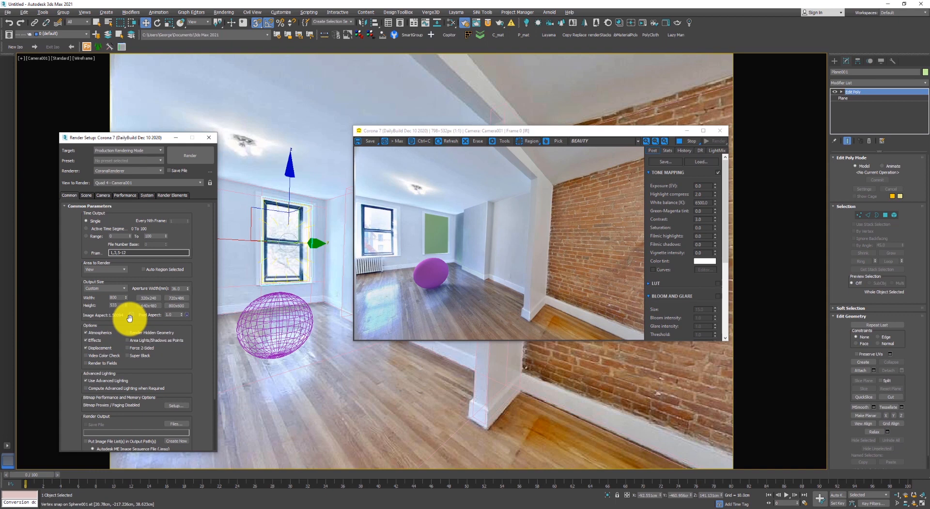
Close Render Setup and stop the Corona interactive render, with the Perspective Match utility shown.
click(211, 139)
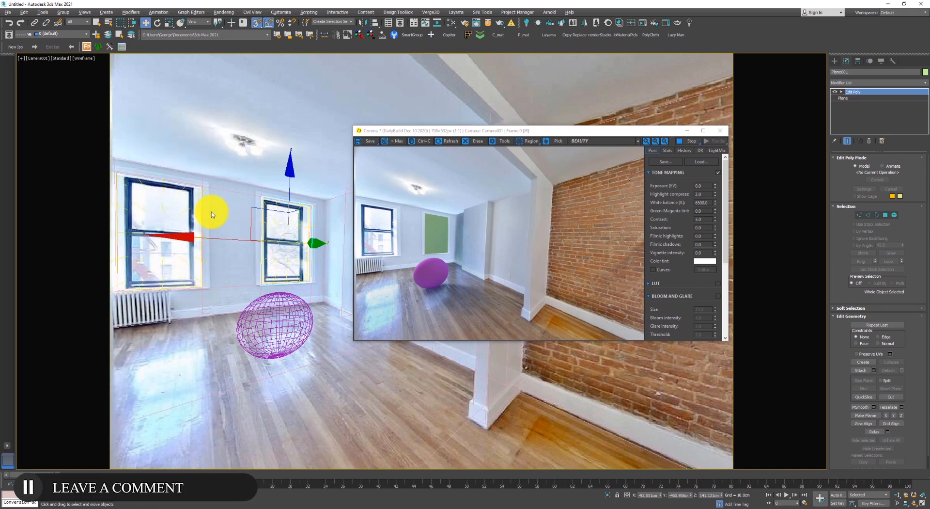
click(892, 61)
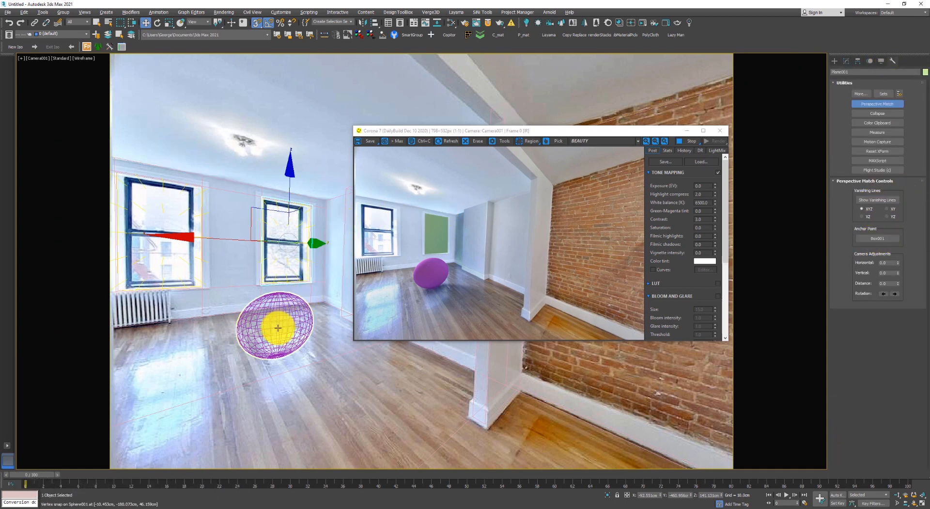
click(689, 141)
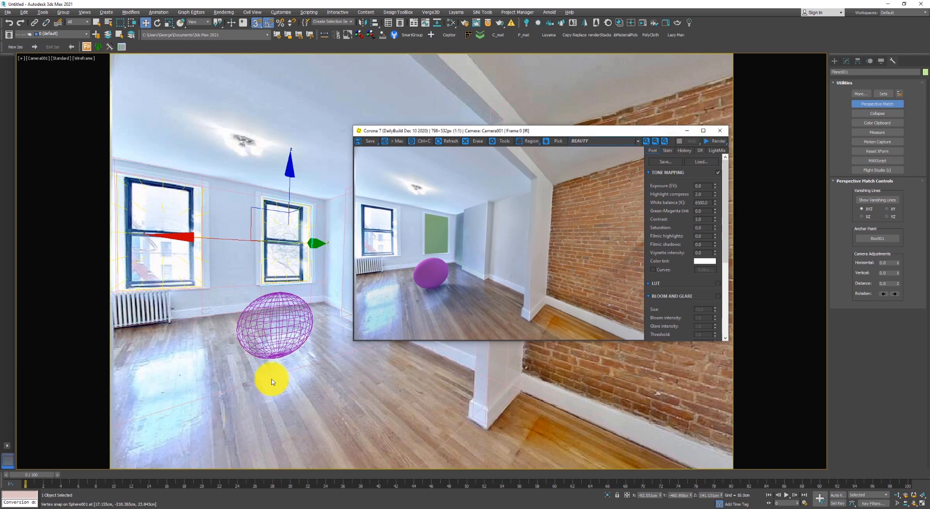
Switch to Affinity Photo and open Original.jpg from the photo folder.
click(365, 508)
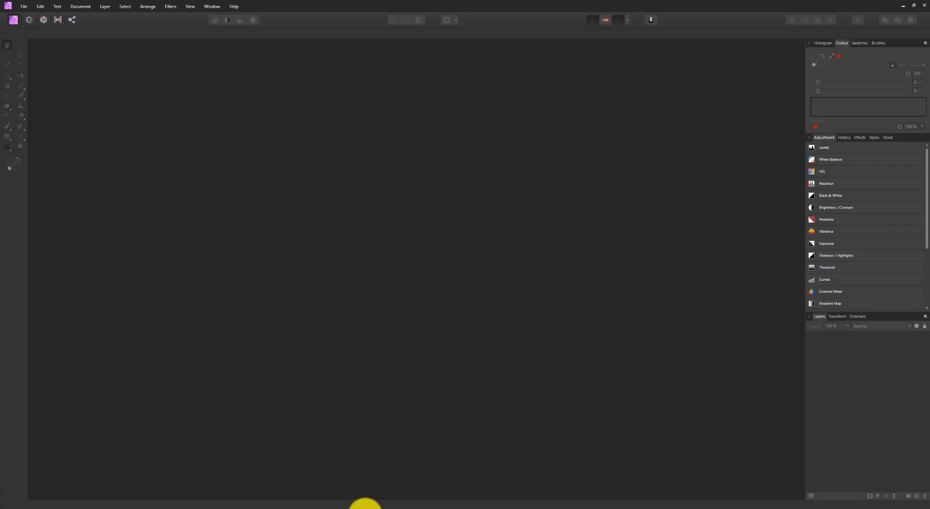
key(ctrl+v)
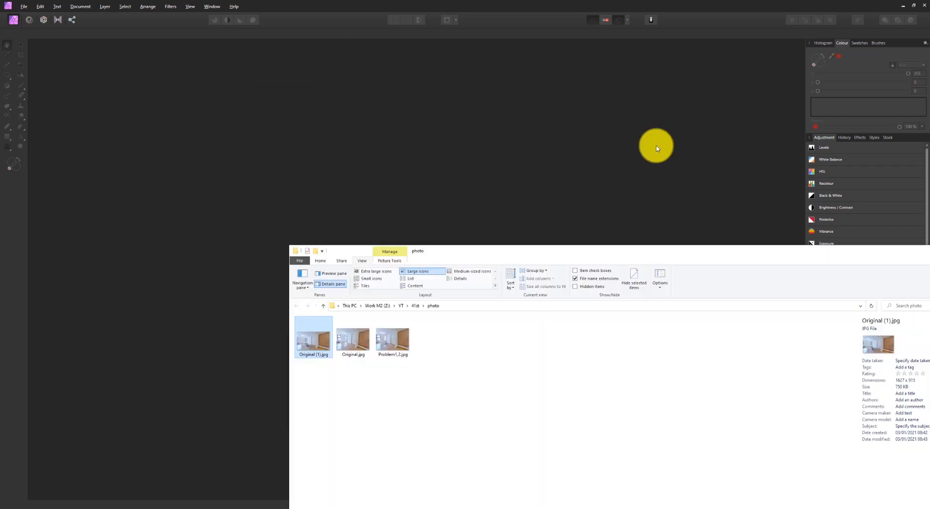
click(473, 394)
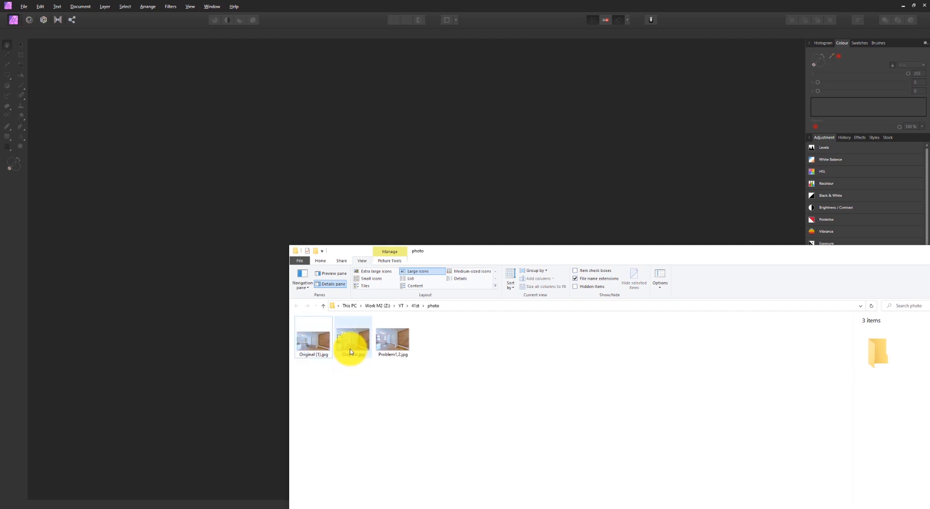
drag(351, 350, 371, 164)
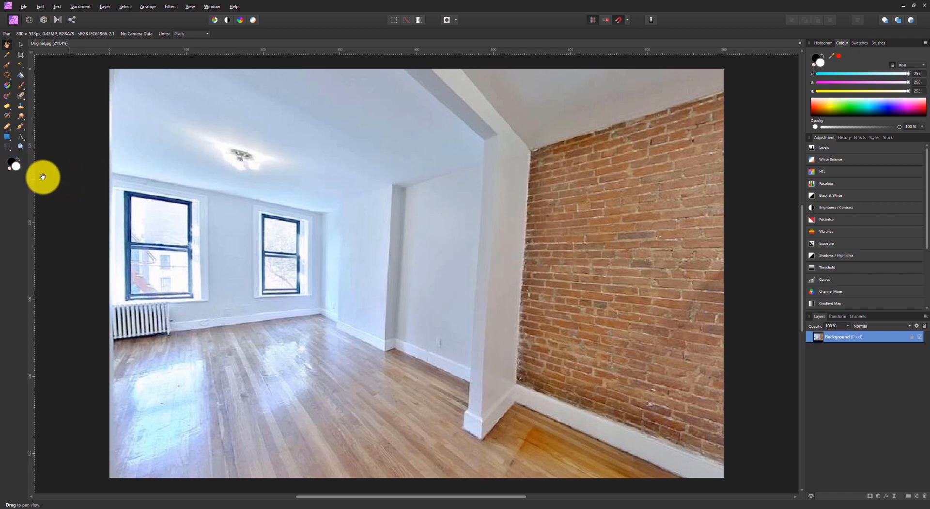
Place five vertical guides across the photo near the two windows, the wall corners and the pillar to check the verticals.
drag(31, 176, 500, 216)
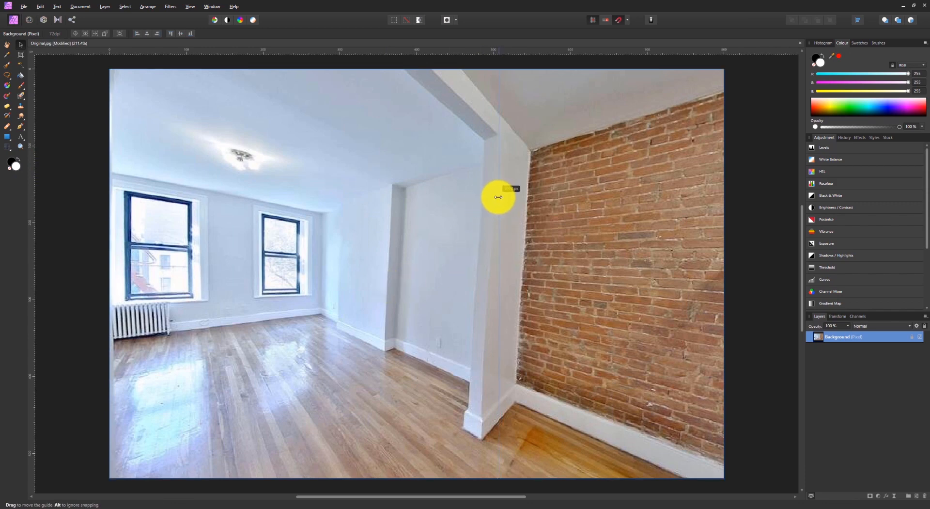
drag(31, 153, 209, 224)
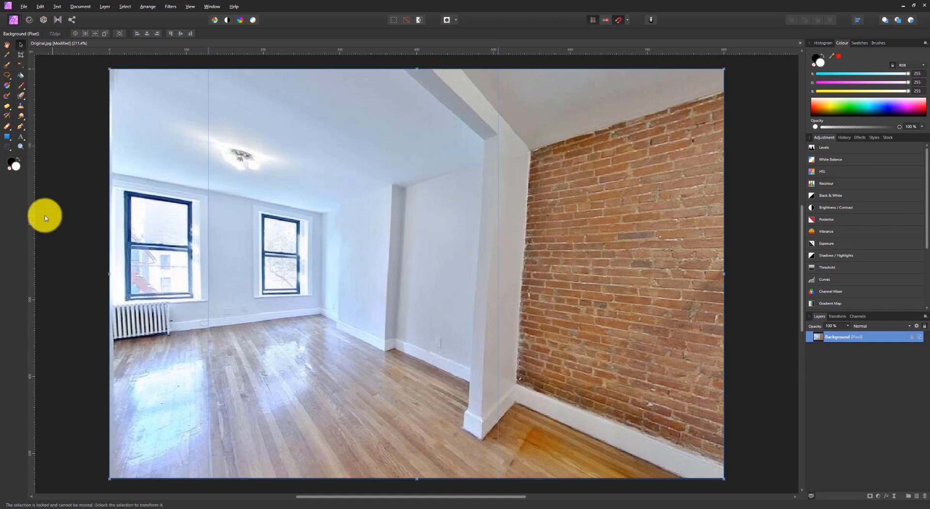
drag(33, 218, 254, 259)
drag(30, 249, 322, 292)
drag(32, 281, 397, 304)
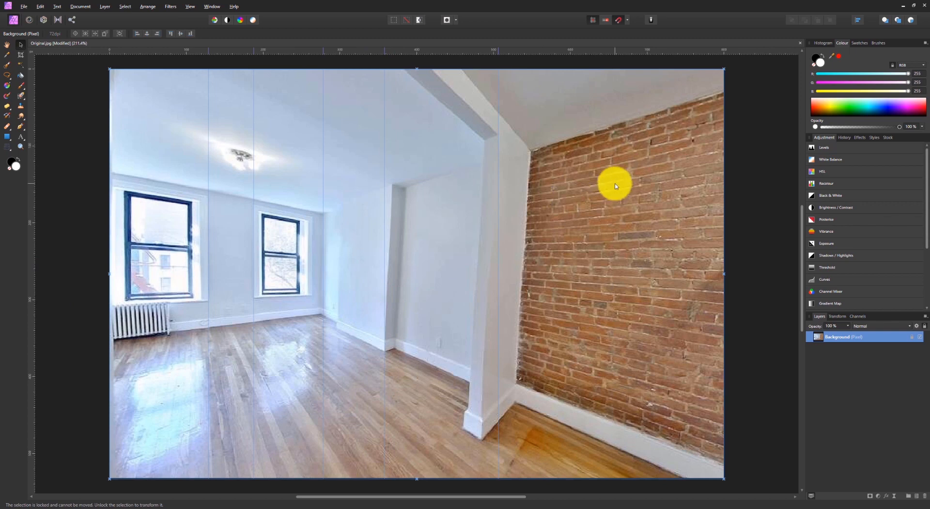
Start a single-plane perspective correction on the photo, pulling its upper-right corner inward and its lower-right corner slightly outward to straighten the brick wall side.
click(7, 147)
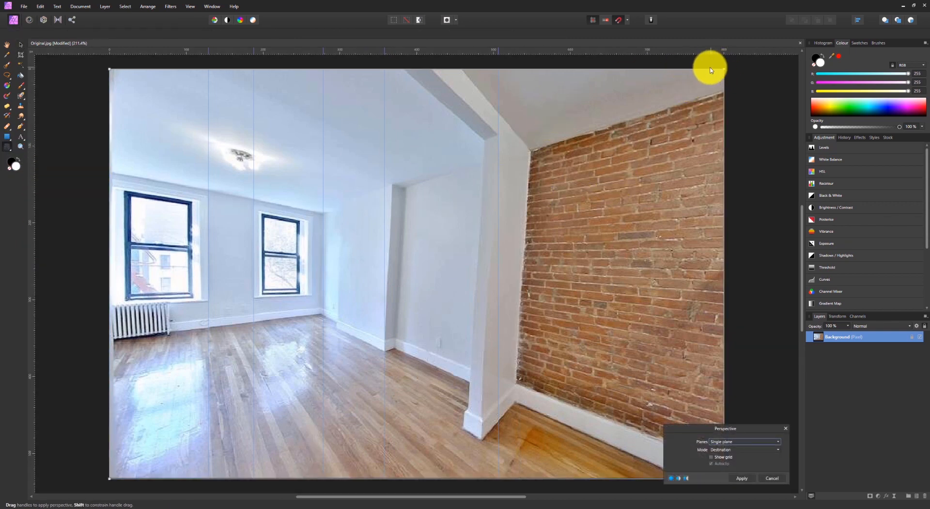
drag(722, 72, 702, 74)
drag(712, 427, 788, 425)
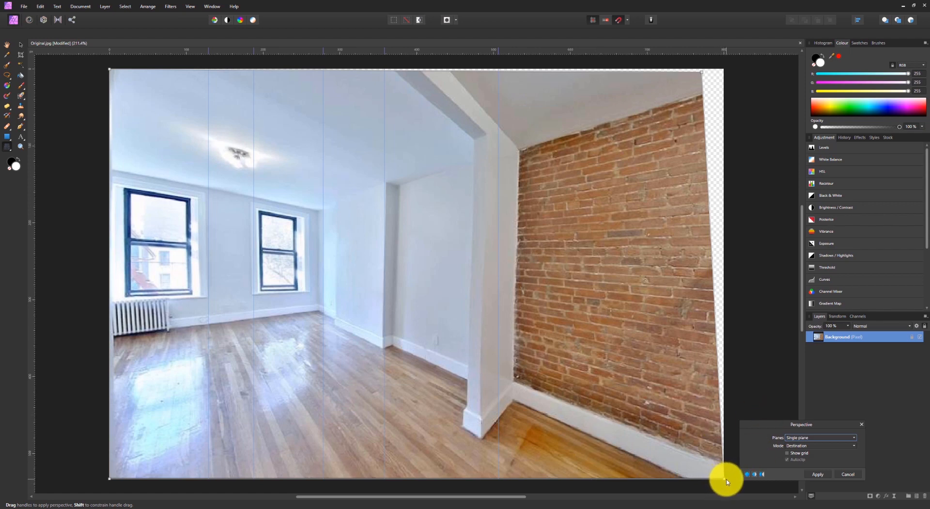
drag(727, 481, 730, 482)
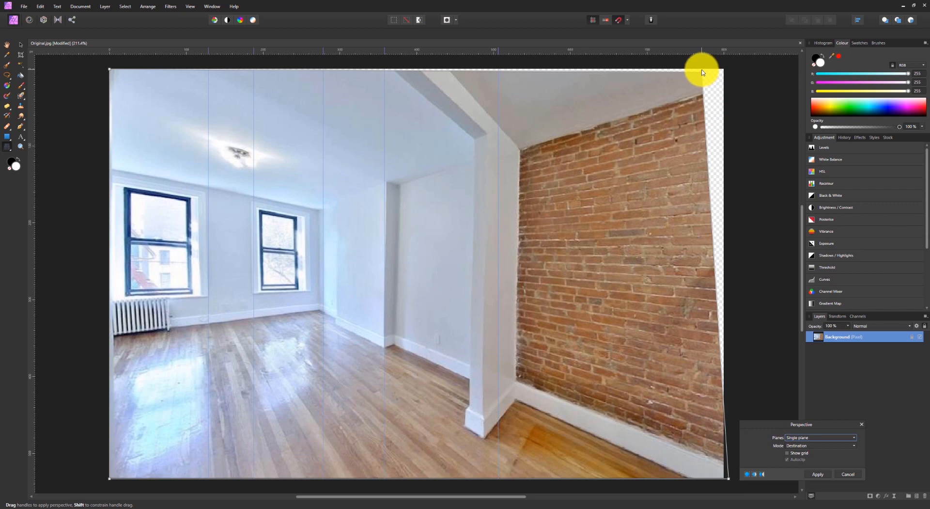
drag(702, 72, 700, 71)
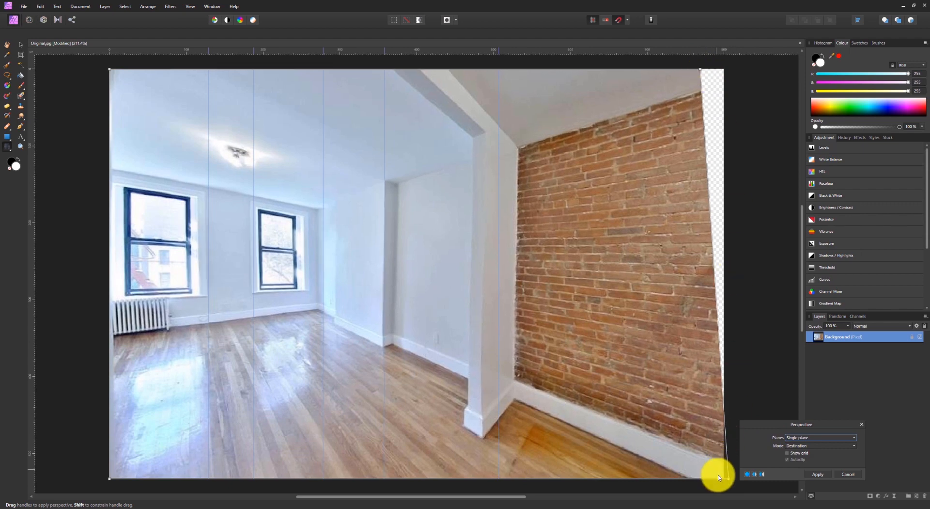
drag(730, 481, 731, 479)
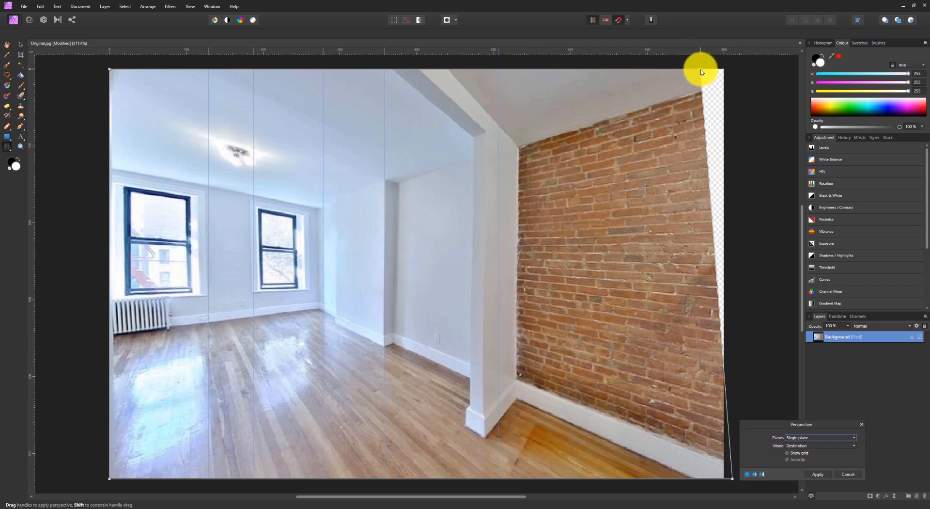
drag(701, 72, 697, 71)
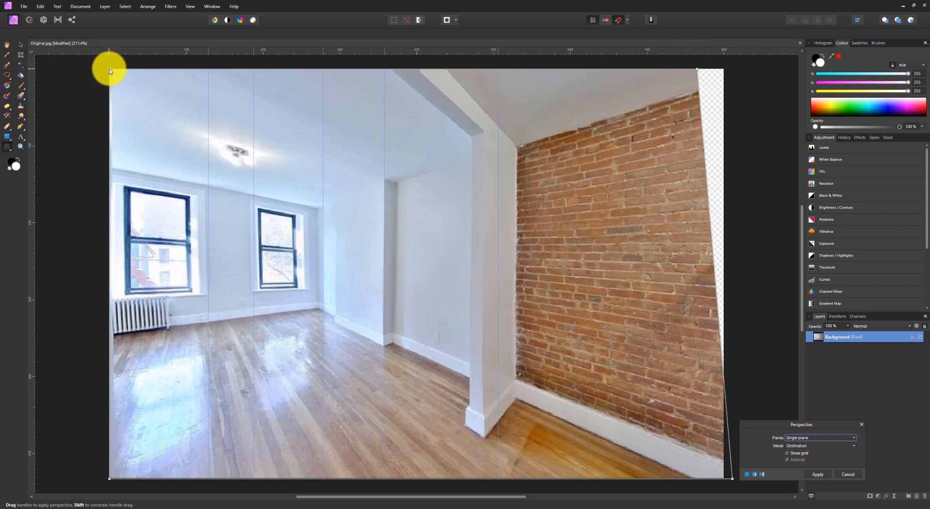
Pull the photo's upper-left corner inward and lower-left corner slightly outward to match the window guides, and apply the perspective correction.
drag(112, 71, 121, 72)
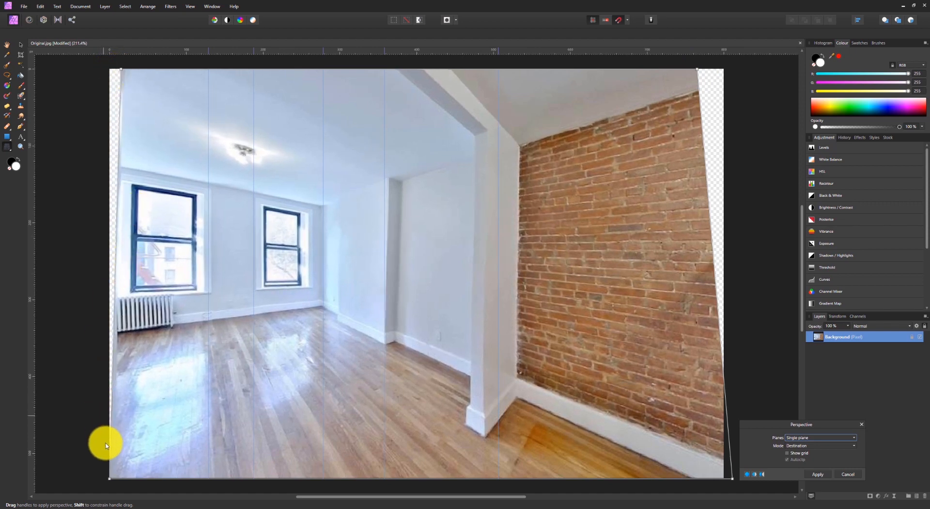
drag(107, 480, 107, 481)
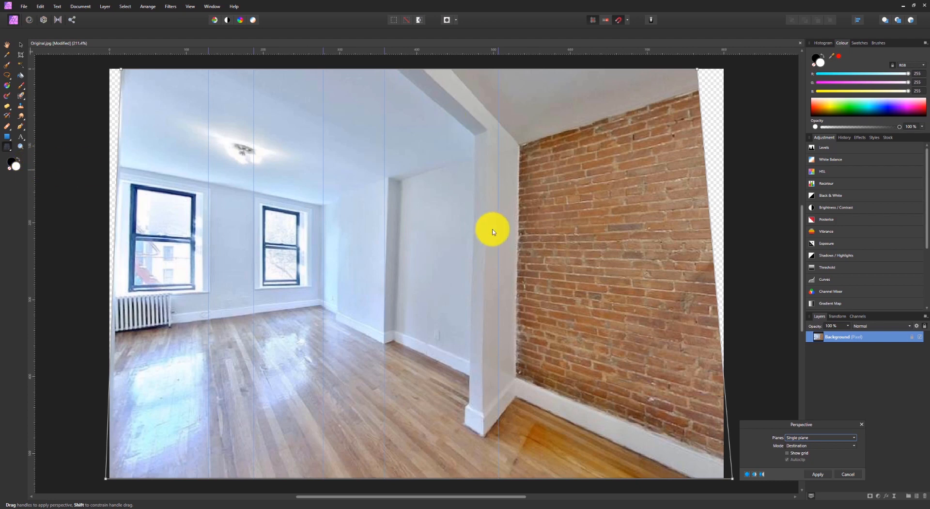
click(818, 473)
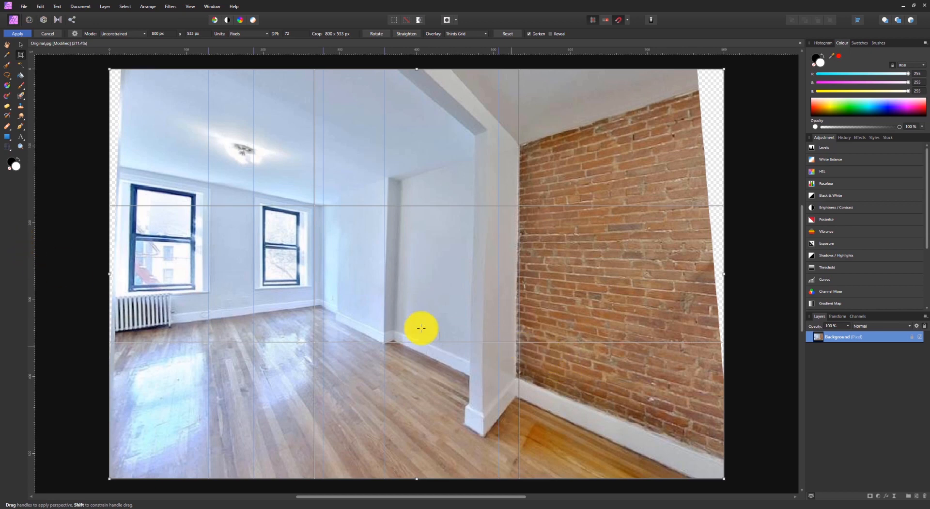
Add a vertical guide at the brick wall's inner corner and apply a second perspective correction that aligns the wall edge with it.
key(v)
drag(30, 318, 515, 347)
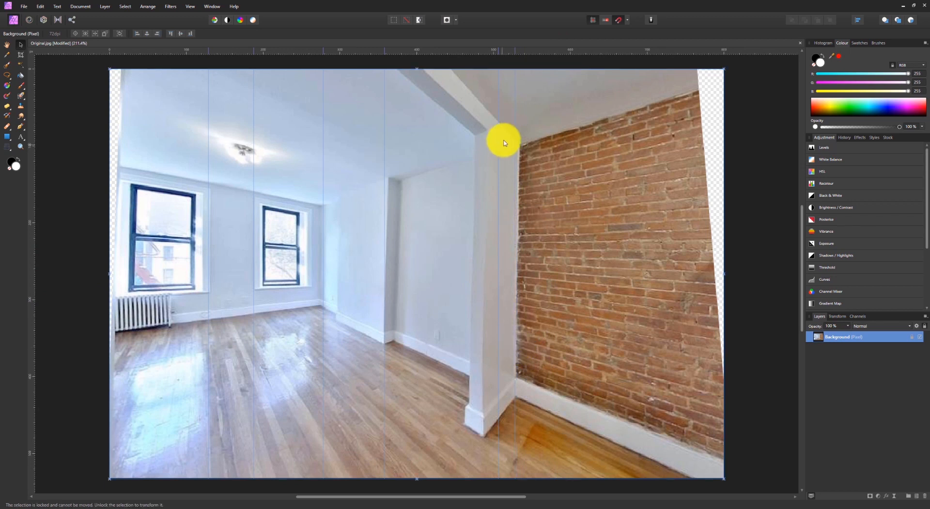
click(7, 146)
drag(724, 70, 716, 70)
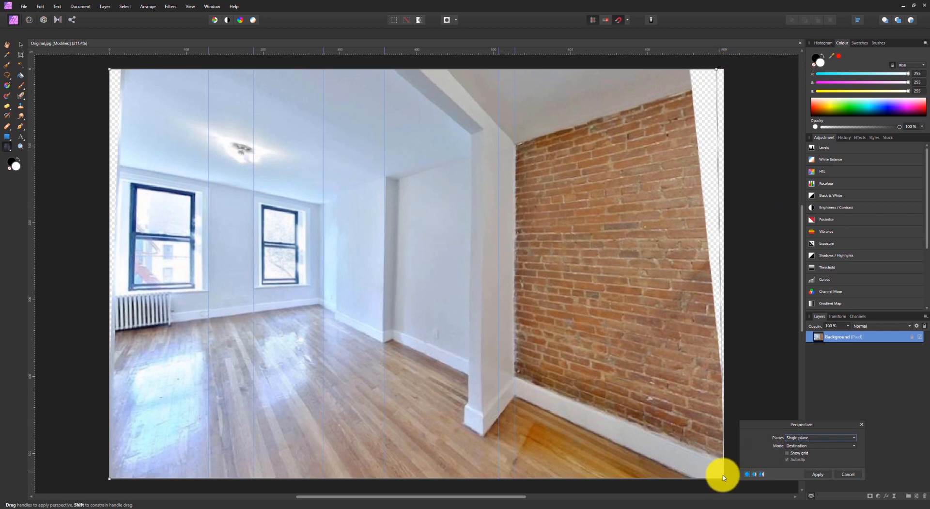
drag(726, 481, 727, 484)
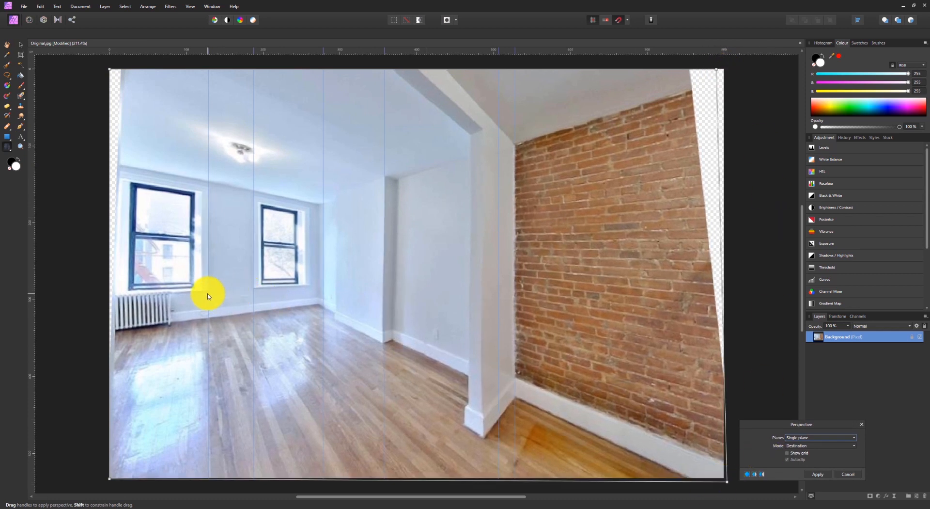
click(817, 474)
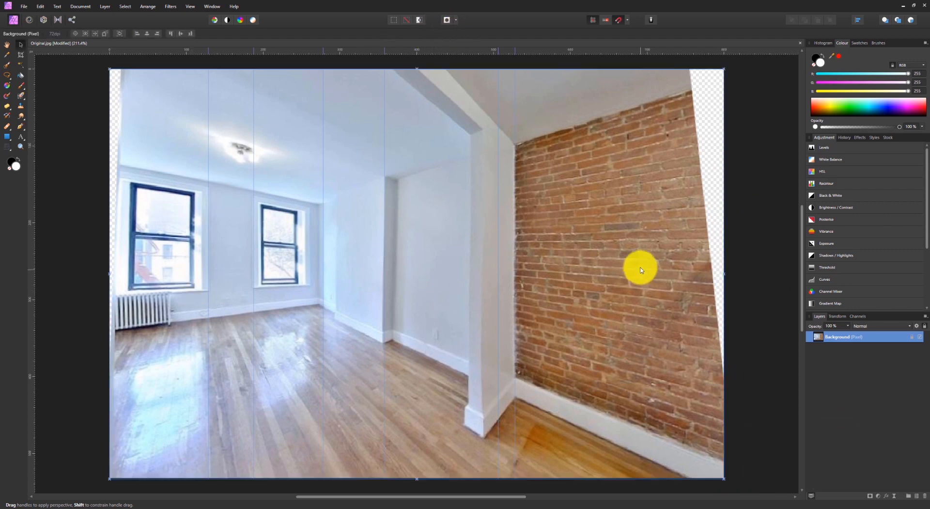
Try flood-selecting the transparent wedges along the photo's two side edges and examine the left strip up close.
ctrl+scroll(489, 295, down, 3)
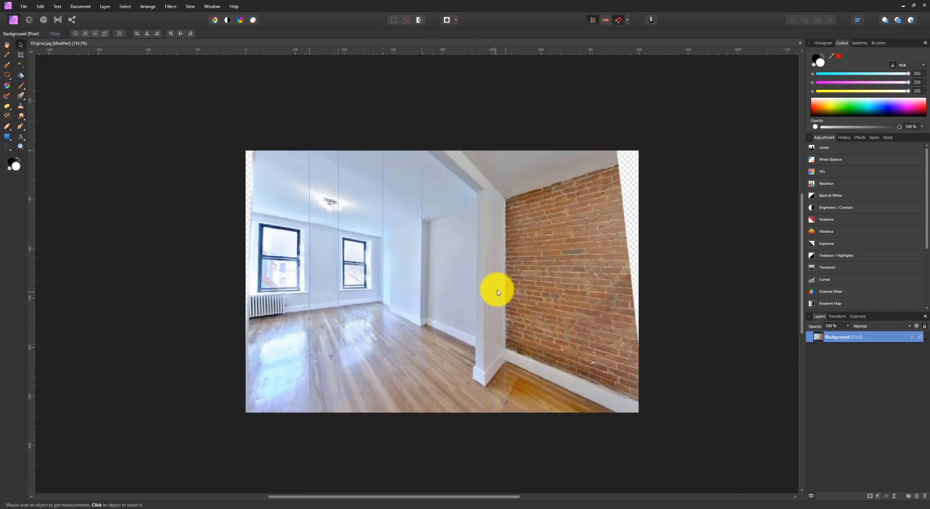
key(w)
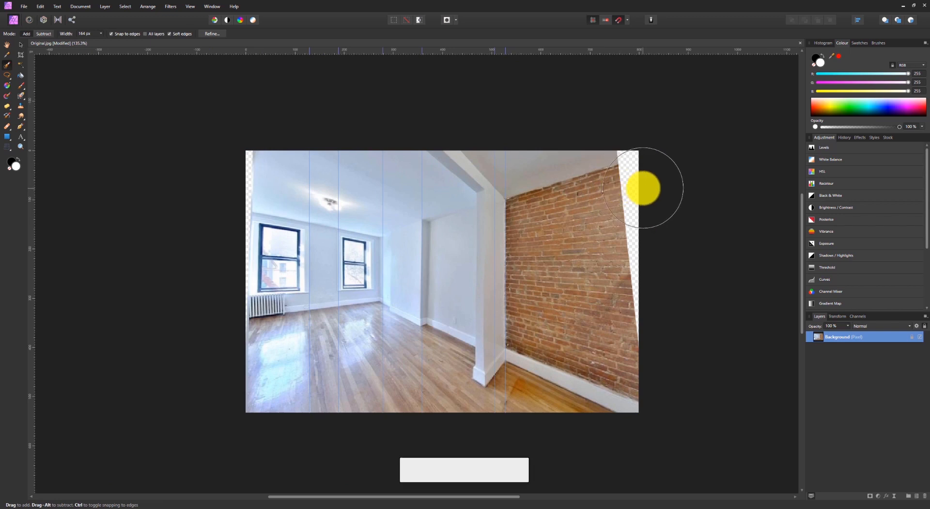
key(w)
click(631, 198)
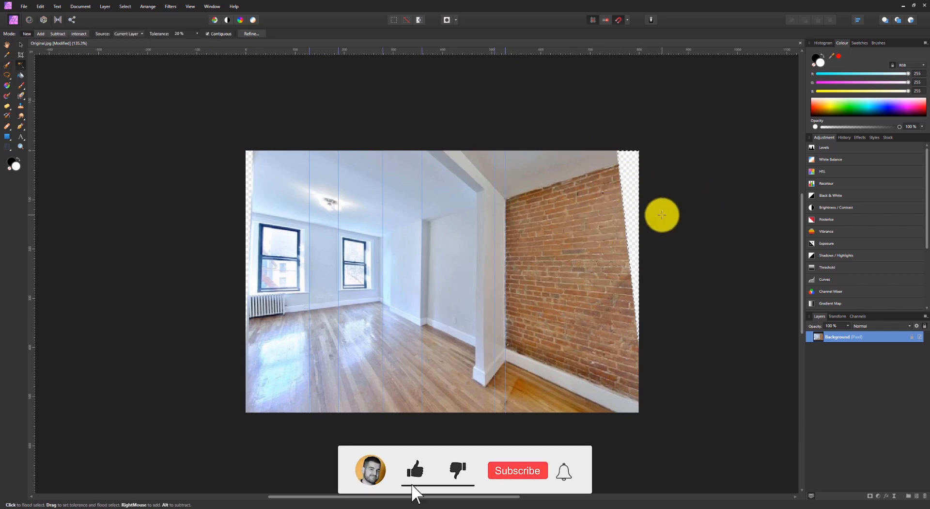
click(249, 178)
ctrl+scroll(237, 268, up, 2)
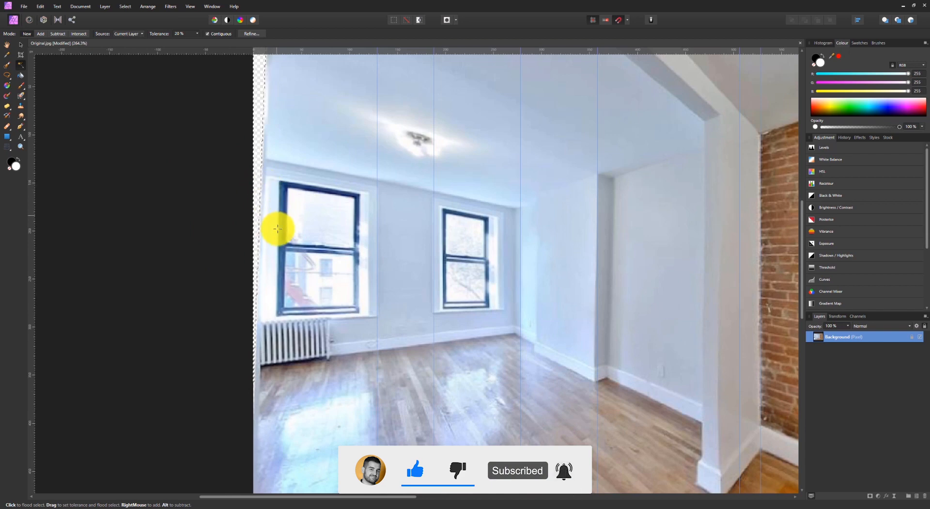
ctrl+scroll(262, 351, up, 2)
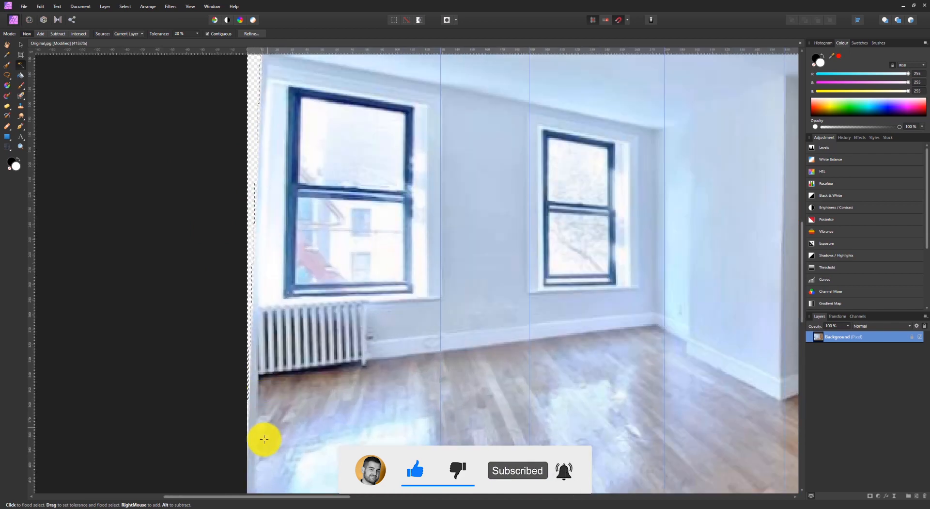
middle_drag(272, 267, 351, 369)
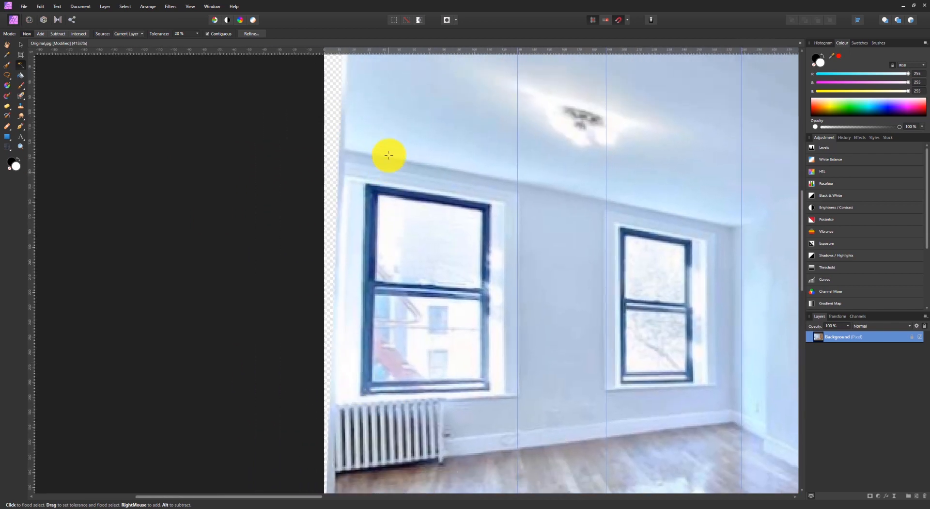
middle_drag(388, 151, 370, 189)
Try filling the transparent strip beside the ceiling at the photo's left edge by cloning nearby ceiling with the Clone Brush.
key(c)
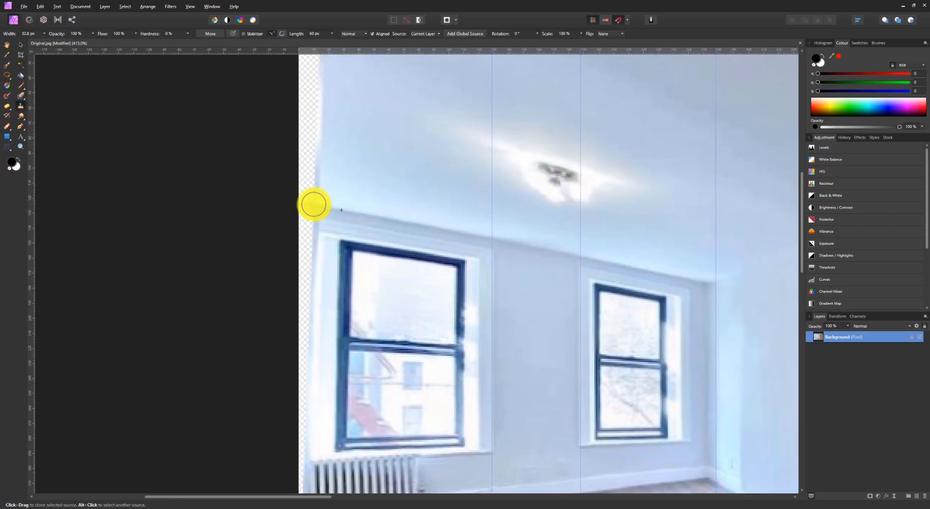
middle_drag(343, 224, 347, 260)
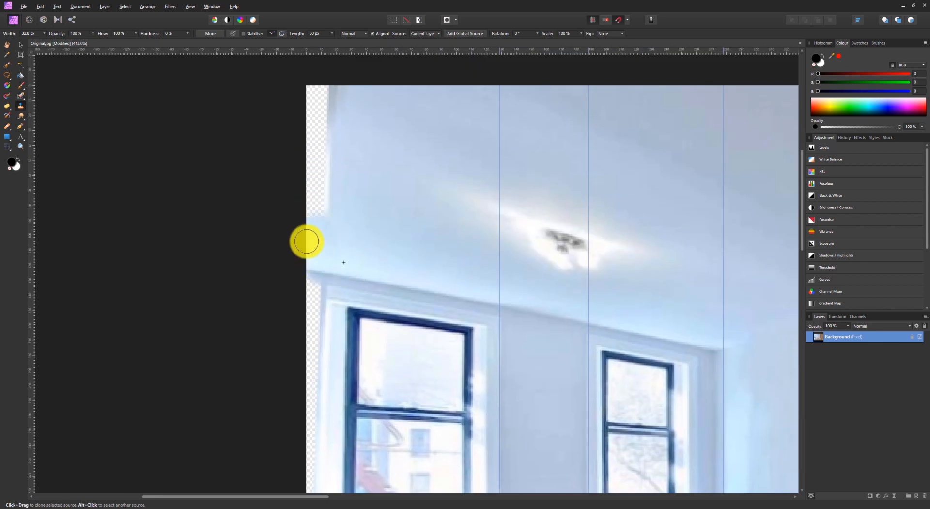
scroll(303, 179, up, 2)
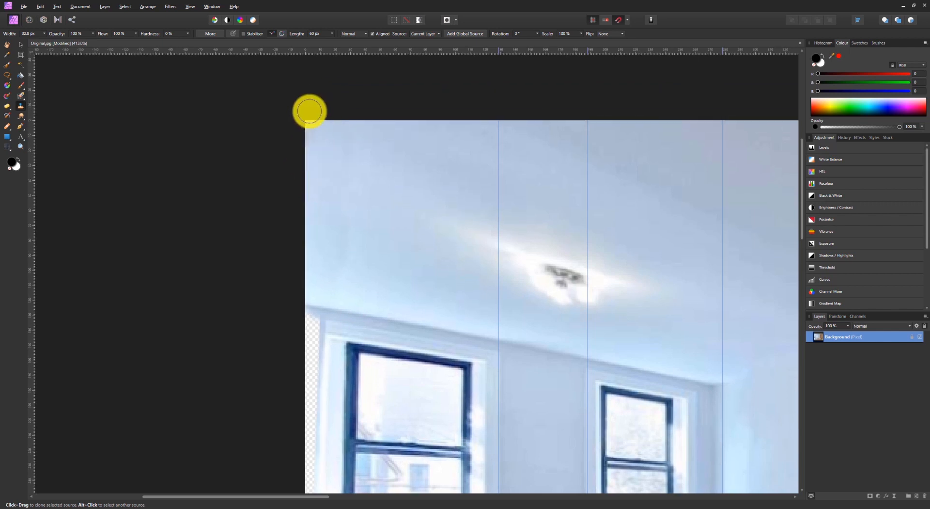
ctrl+scroll(460, 253, down, 5)
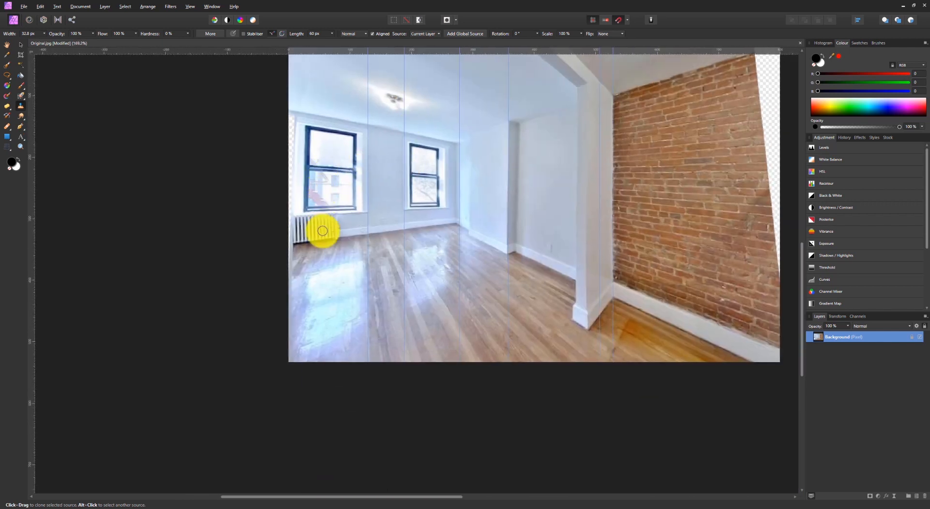
Try cloning floor over the lower-left gap and ceiling and bricks over the transparent wedge at the photo's right edge.
alt+click(324, 287)
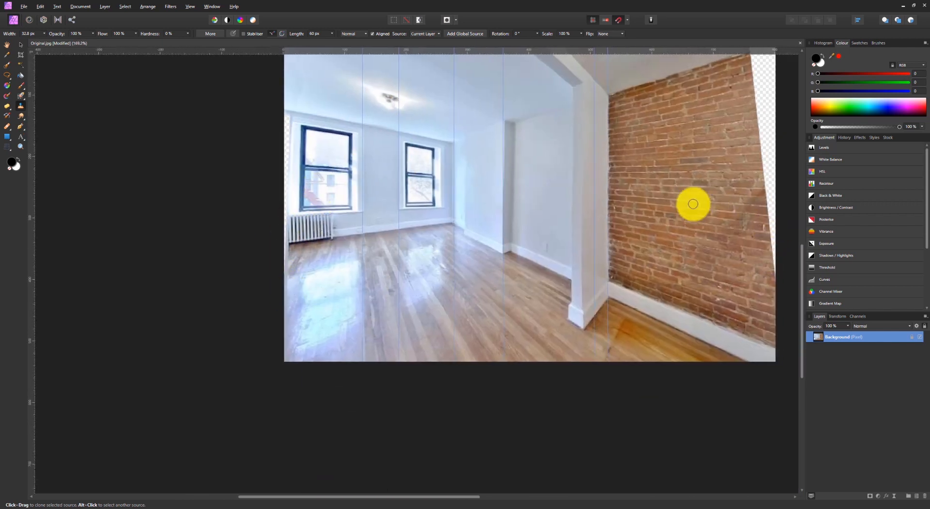
shift+scroll(555, 226, right, 5)
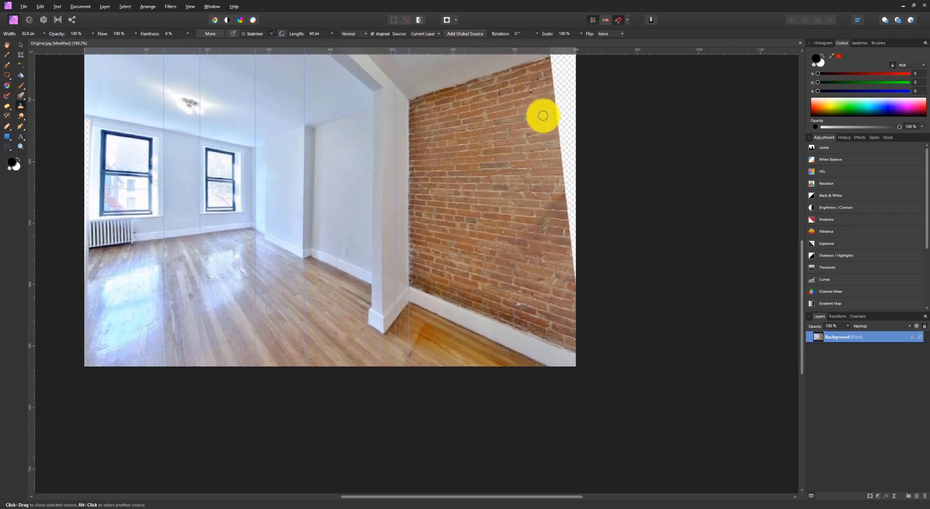
middle_drag(555, 107, 645, 178)
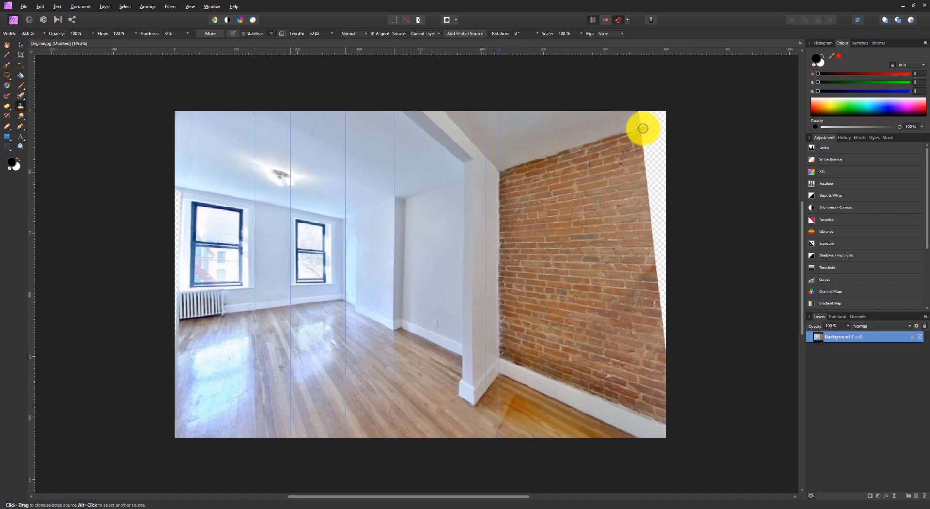
mouse_move(643, 127)
mouse_down()
mouse_move(649, 120)
mouse_move(629, 116)
mouse_move(649, 118)
mouse_move(648, 189)
mouse_move(667, 216)
mouse_move(649, 267)
mouse_move(662, 288)
mouse_up()
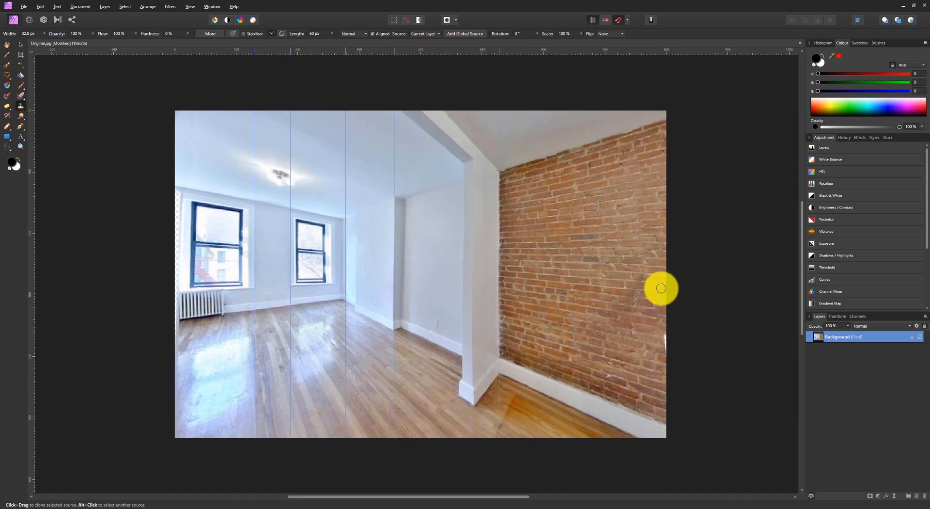
scroll(646, 170, up, 1)
ctrl+scroll(631, 207, up, 5)
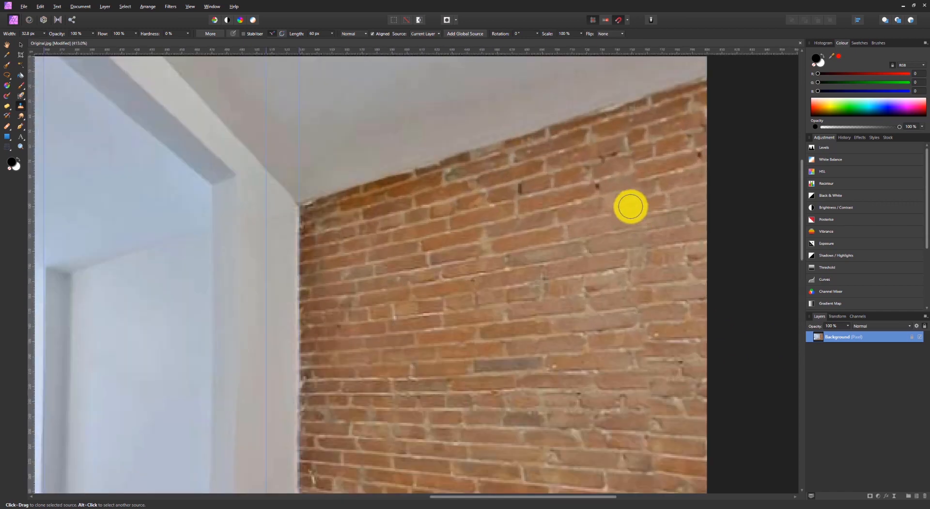
Crop the photo to 736 × 533 px, trimming both side edges to exclude the transparent wedges.
ctrl+scroll(642, 208, down, 5)
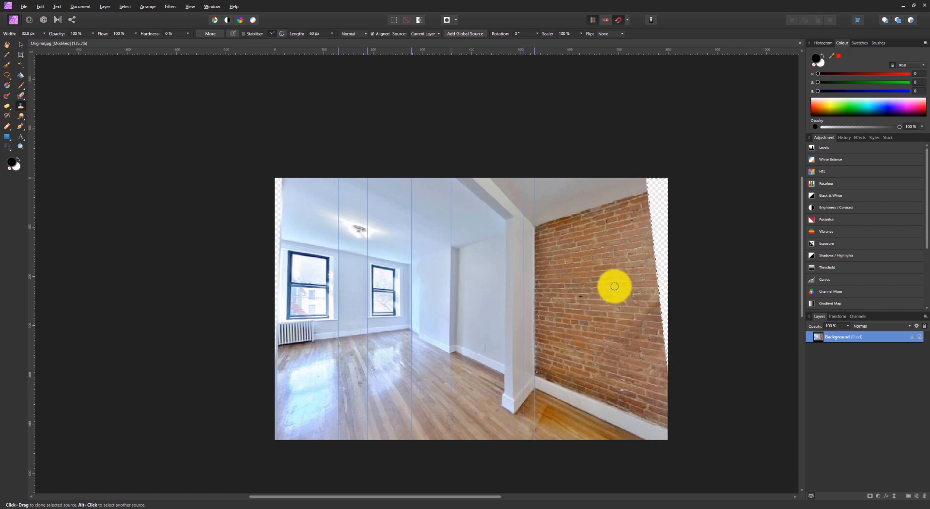
key(x)
key(c)
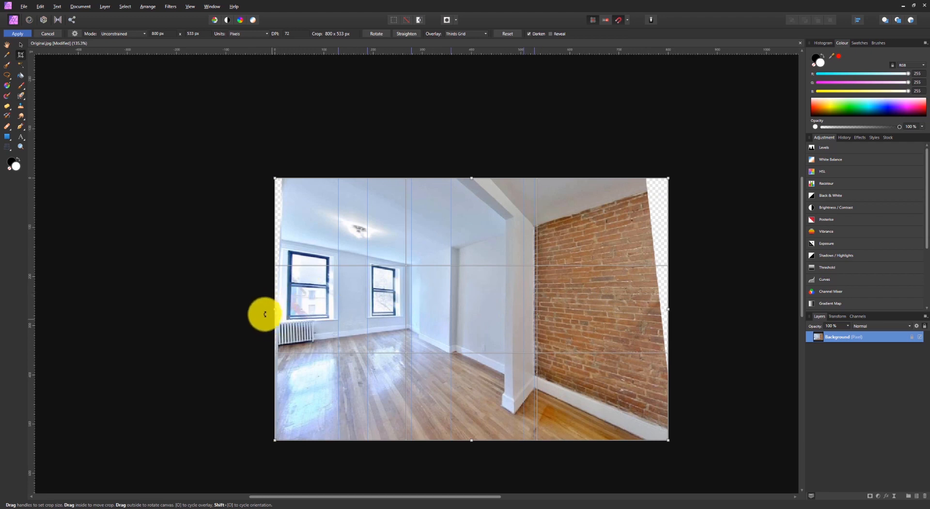
drag(275, 309, 282, 309)
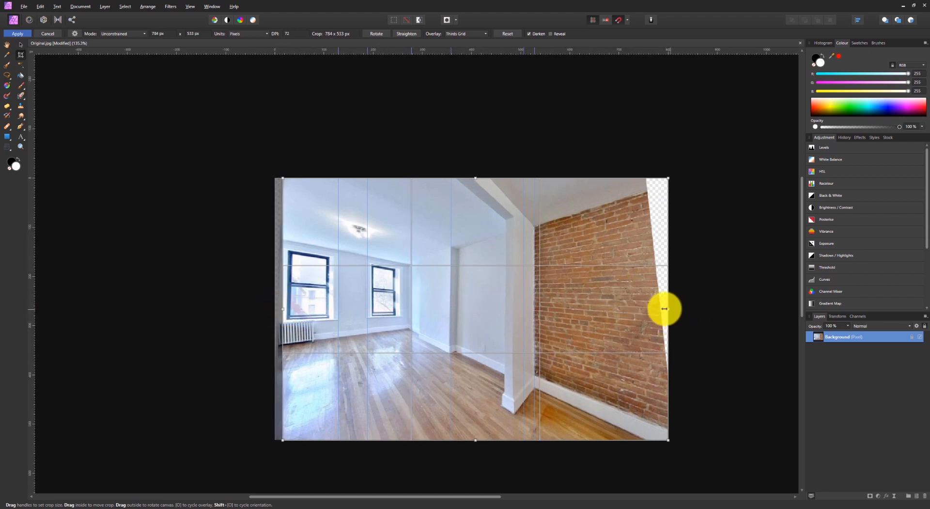
drag(664, 308, 646, 308)
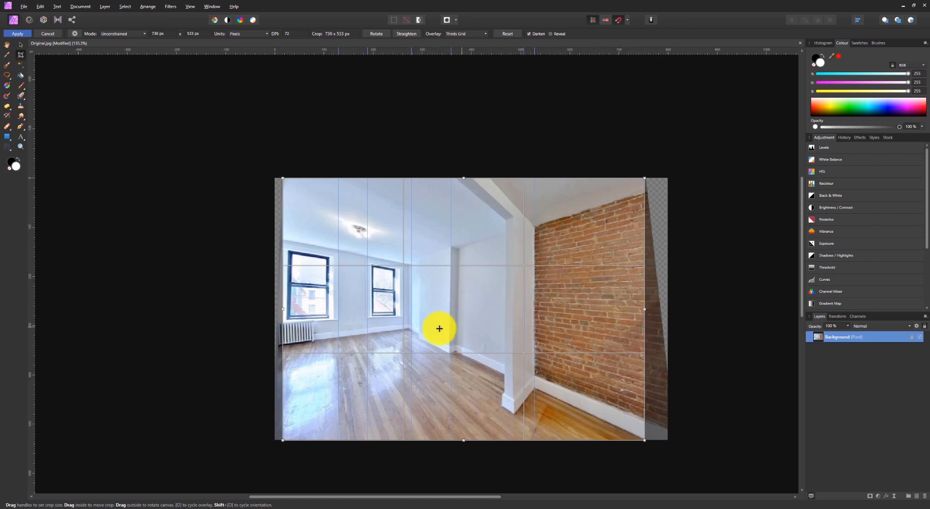
ctrl+scroll(426, 349, up, 1)
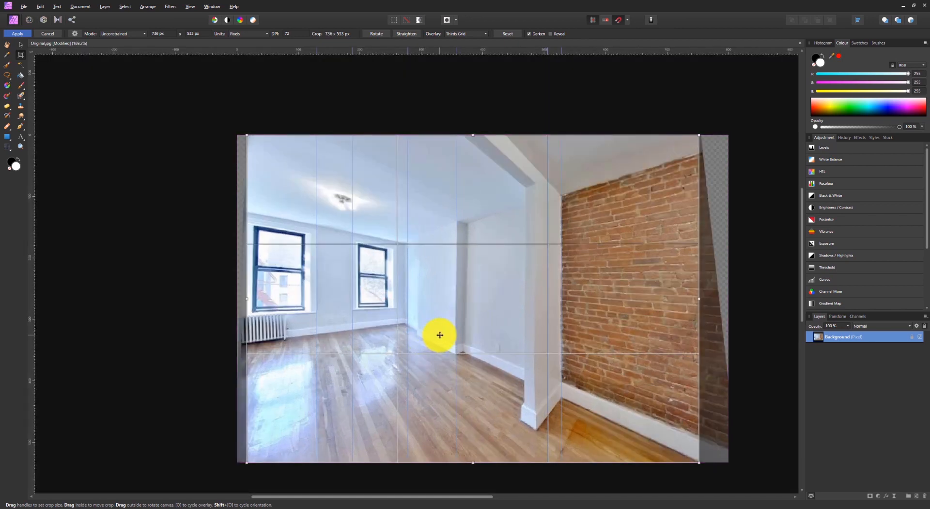
key(Return)
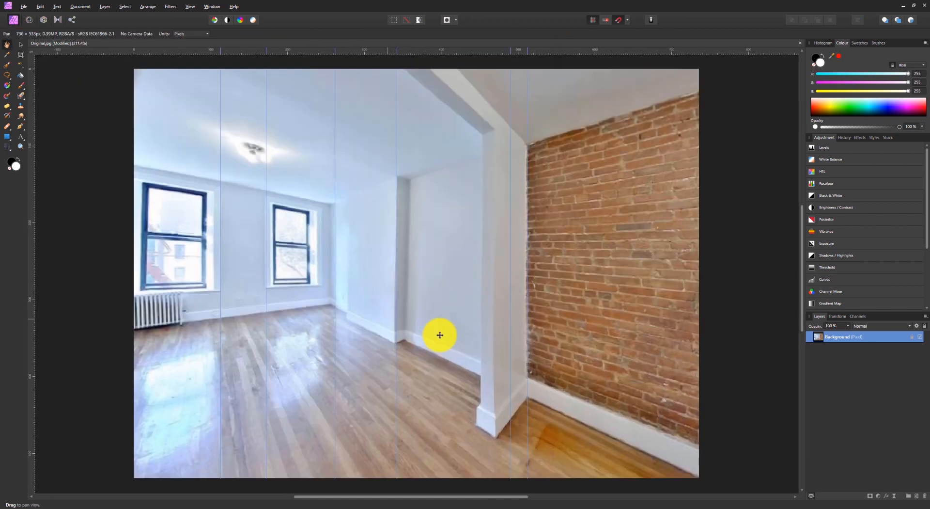
Check the cropped photo's pixel dimensions in the Resize Document settings without resizing, and look over the whole image.
key(v)
click(88, 9)
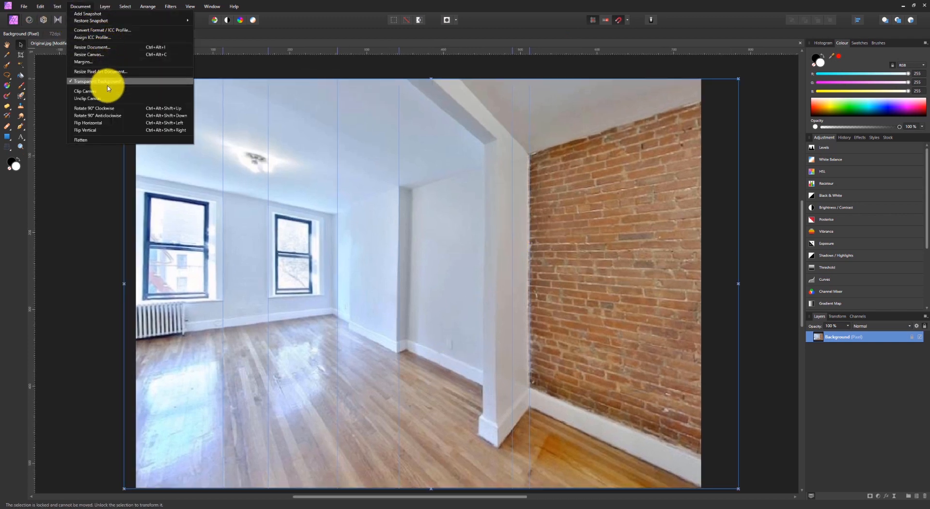
click(100, 47)
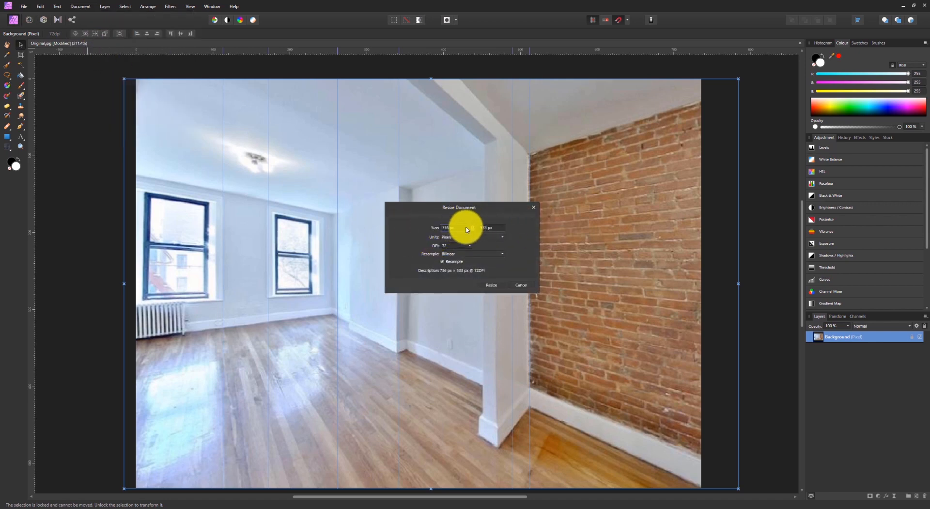
click(520, 285)
ctrl+scroll(339, 287, down, 2)
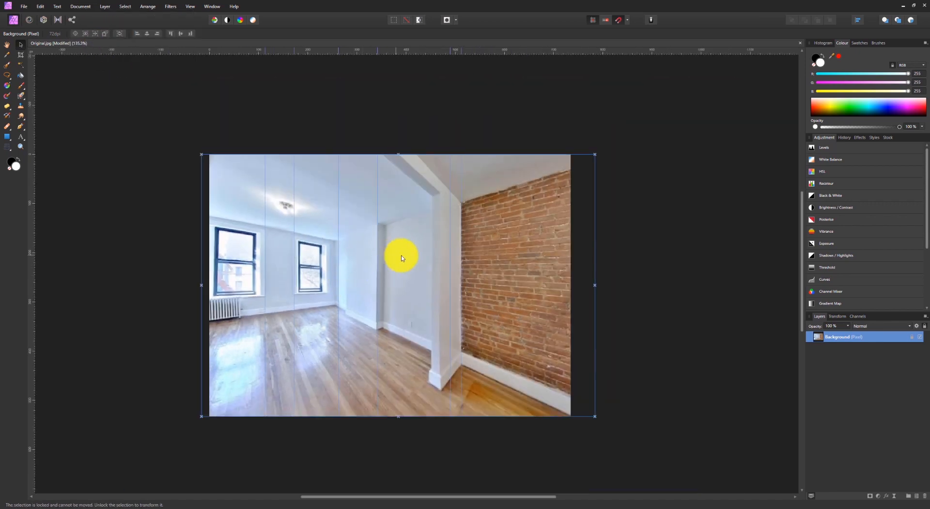
scroll(385, 339, up, 2)
ctrl+scroll(347, 363, up, 1)
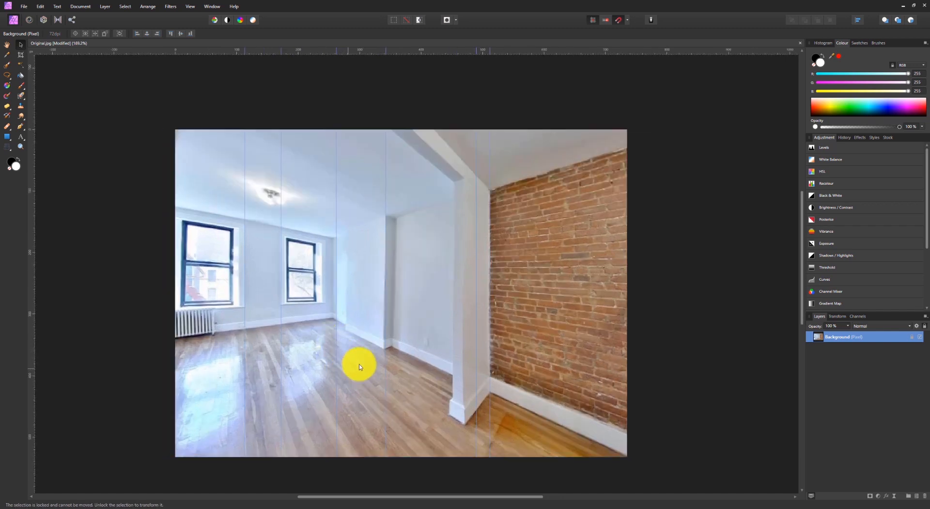
middle_drag(359, 367, 416, 340)
key(space)
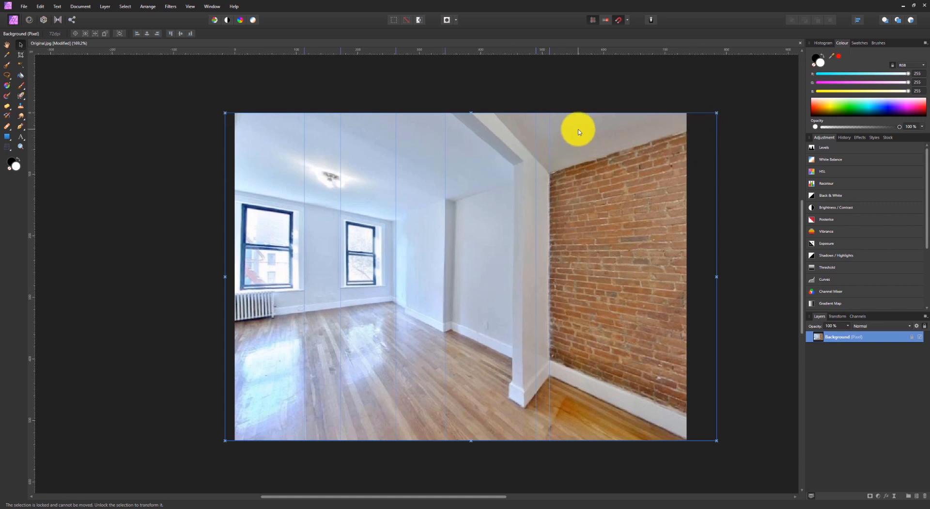
Switch to 3ds Max, show the camera view shaded, and delete the green plane covering the smaller, farther window opening.
click(902, 7)
click(284, 193)
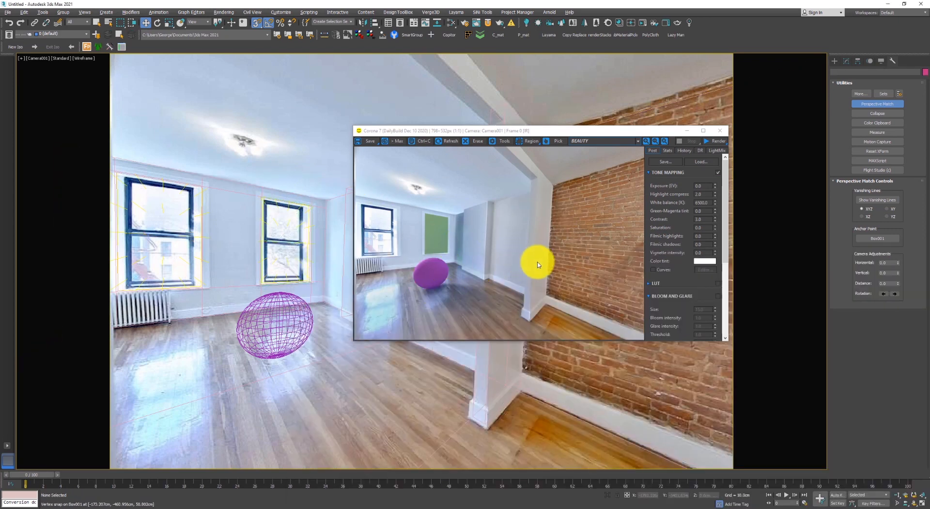
key(F3)
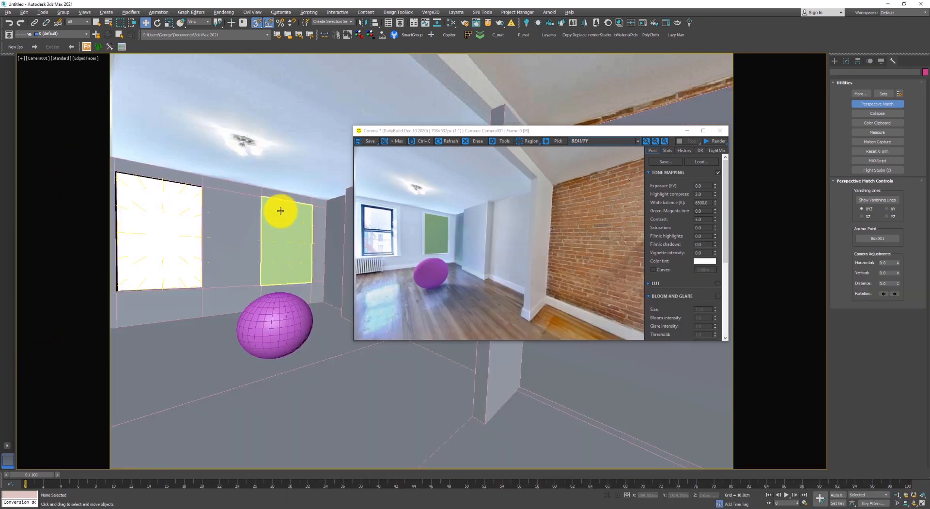
click(281, 212)
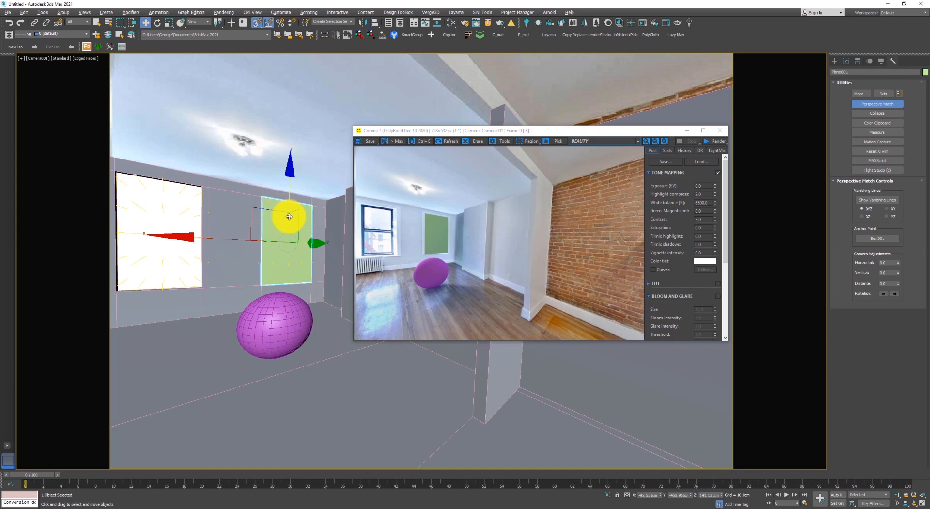
key(Delete)
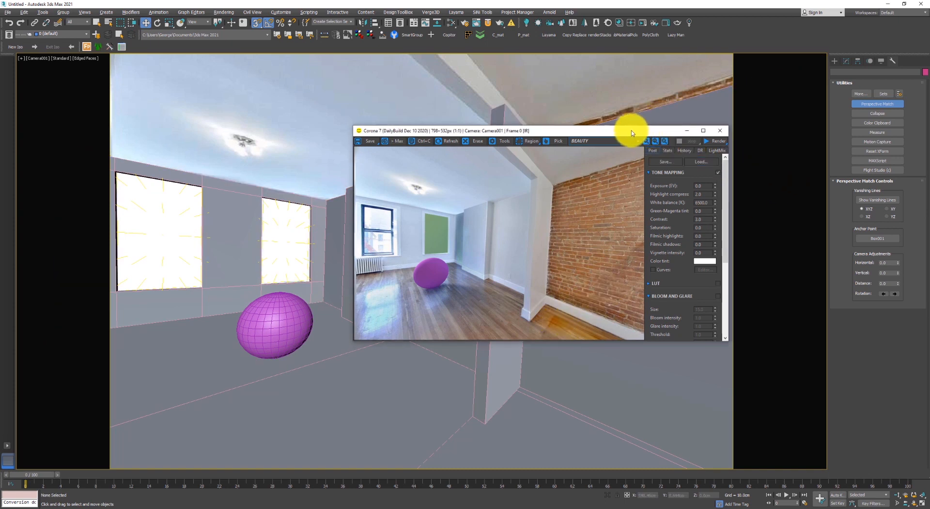
drag(631, 130, 602, 144)
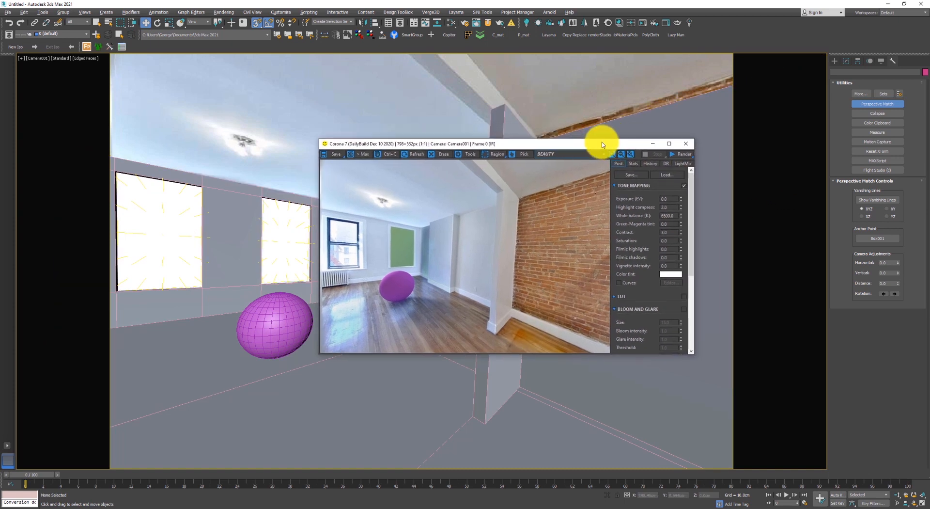